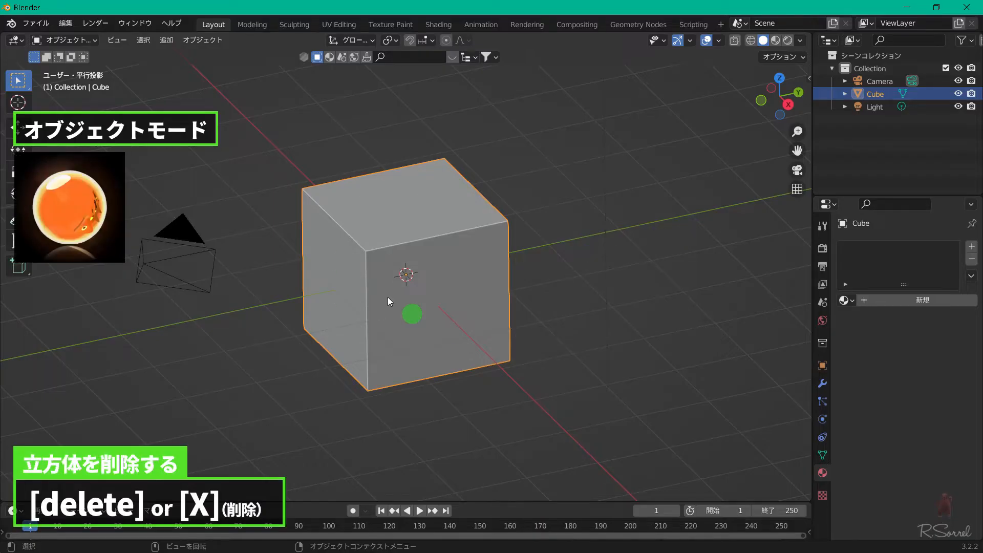
- Delete the default cube and add a mesh plane in its place
{"action": "key", "text": "Delete"}
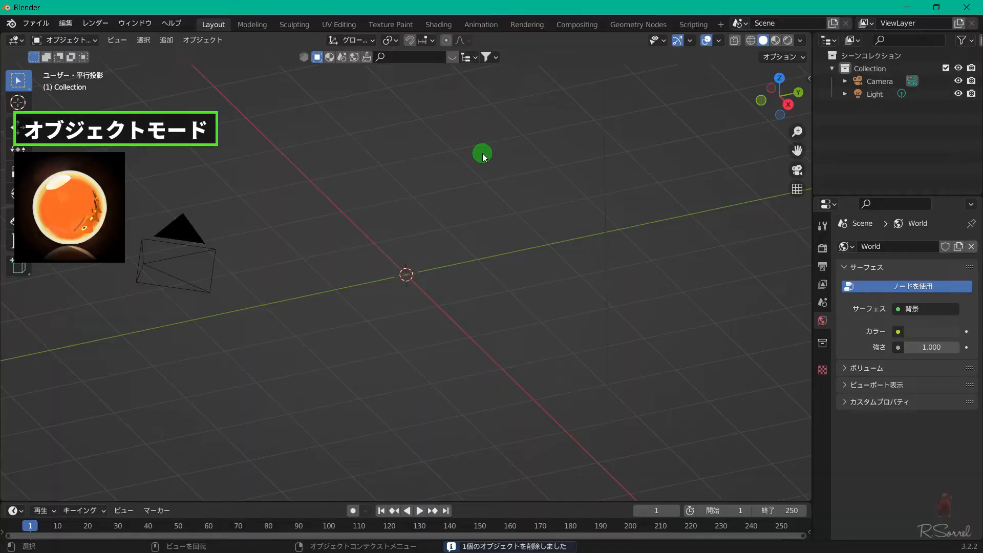
{"action": "key", "text": "shift+a"}
{"action": "mouse_move", "coordinate": [481, 153]}
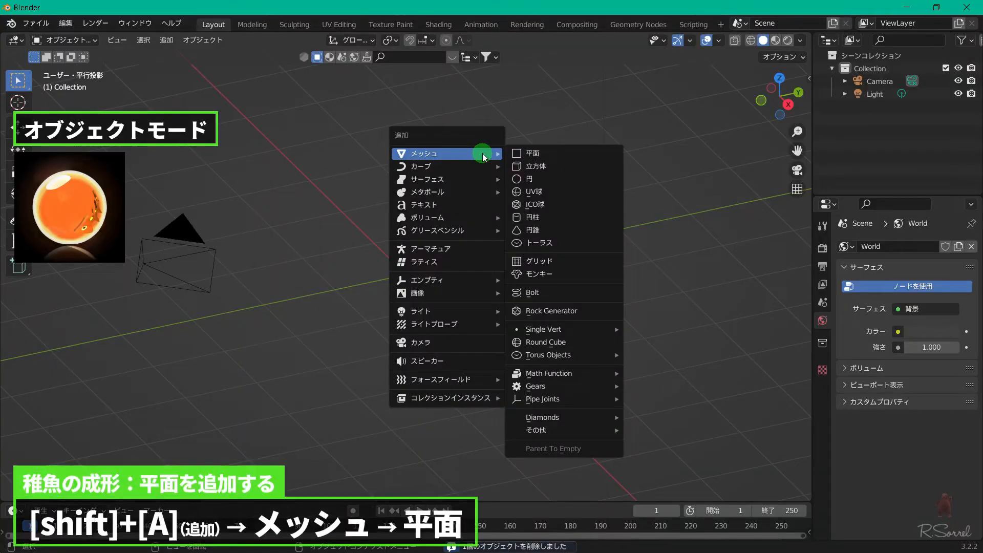
{"action": "left_click", "coordinate": [516, 154]}
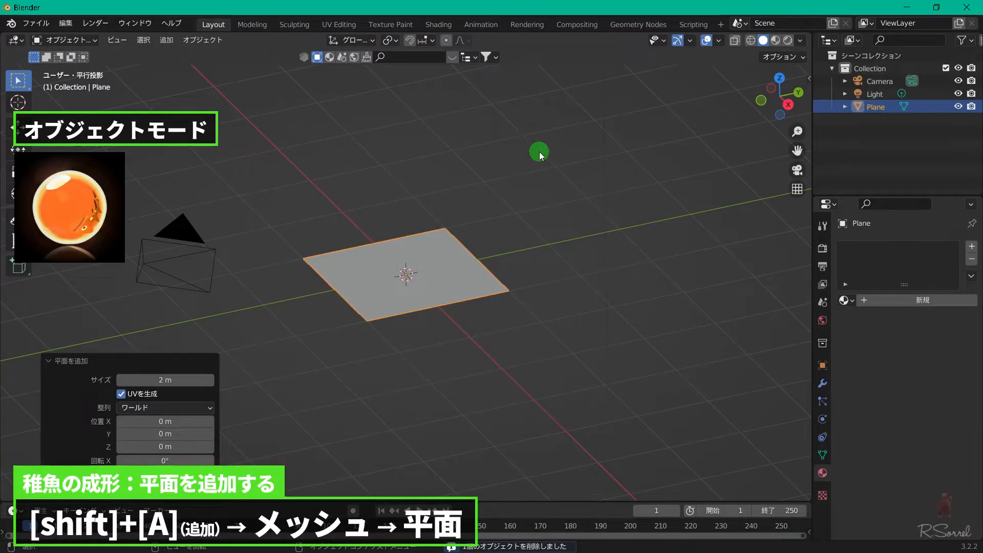
- Rotate the plane 90° about the X axis so that it stands upright
{"action": "type", "text": "r"}
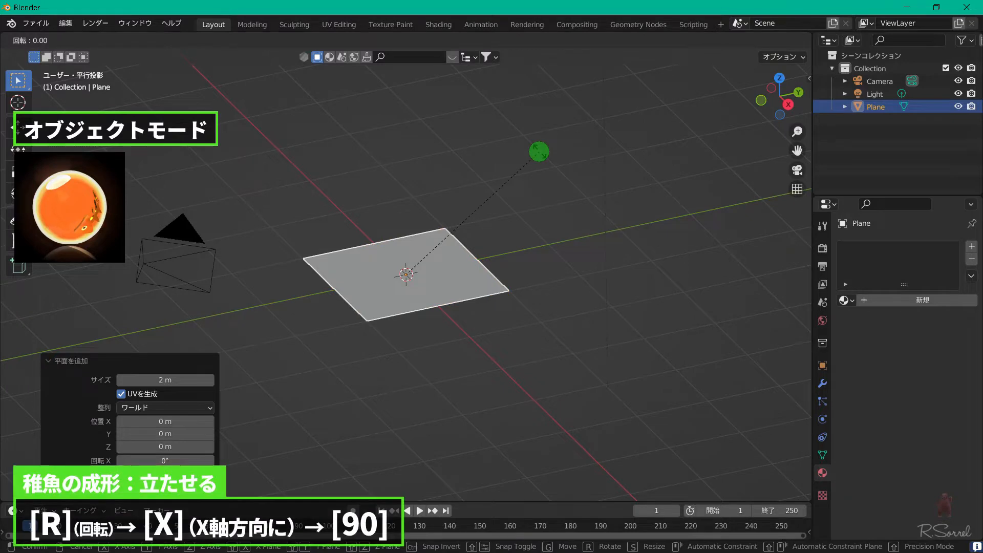
{"action": "type", "text": "x90"}
{"action": "key", "text": "Return"}
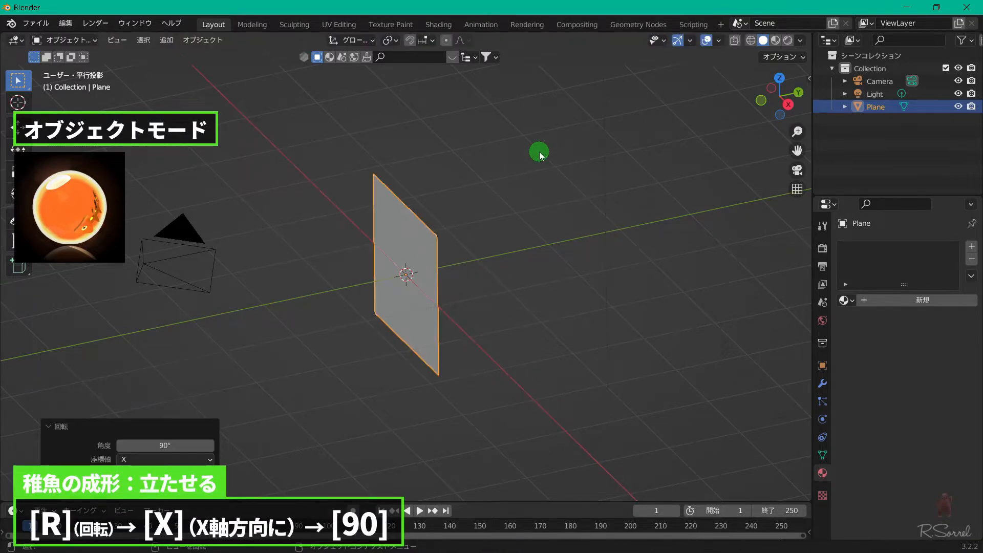
- In front view, enter Edit Mode on the plane and add a single vertical loop cut exactly through its middle
{"action": "middle_click_drag", "start_coordinate": [539, 152], "coordinate": [547, 148]}
{"action": "key", "text": "KP_1"}
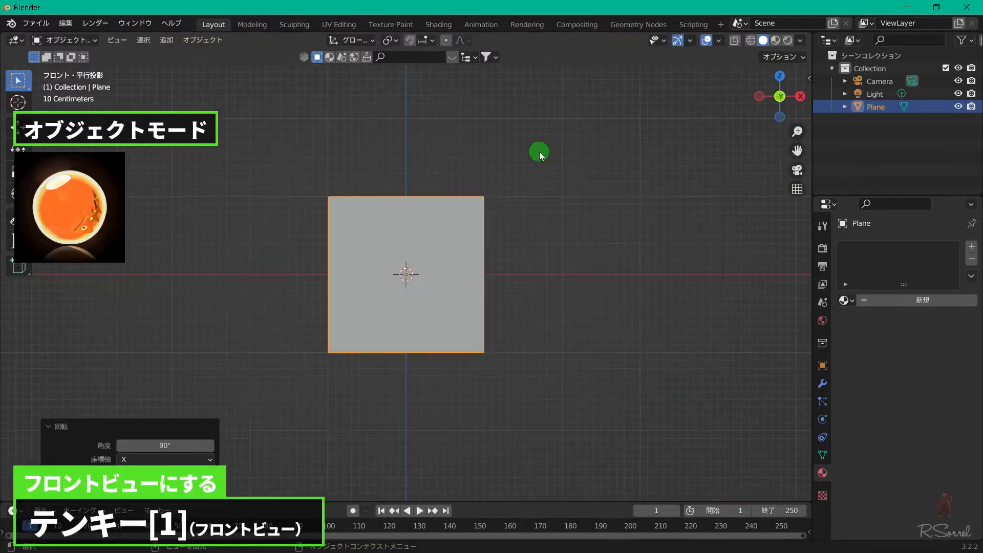
{"action": "scroll", "coordinate": [553, 241], "scroll_direction": "up", "scroll_amount": 3}
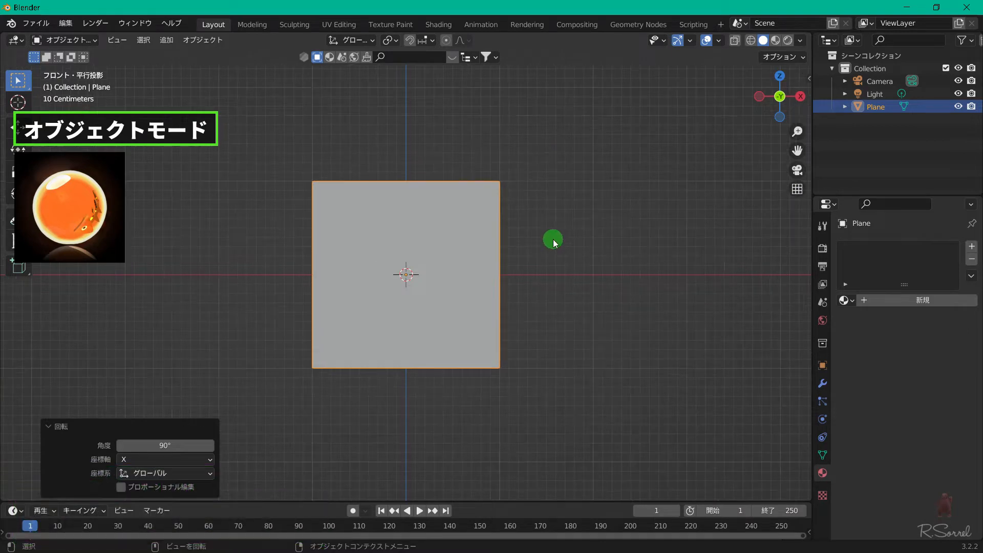
{"action": "key", "text": "Tab"}
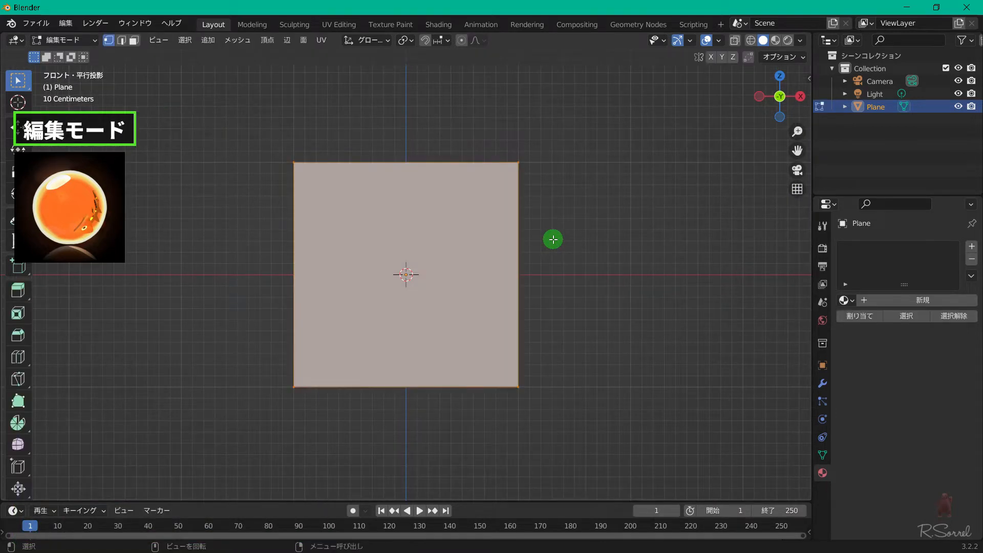
{"action": "key", "text": "ctrl+r"}
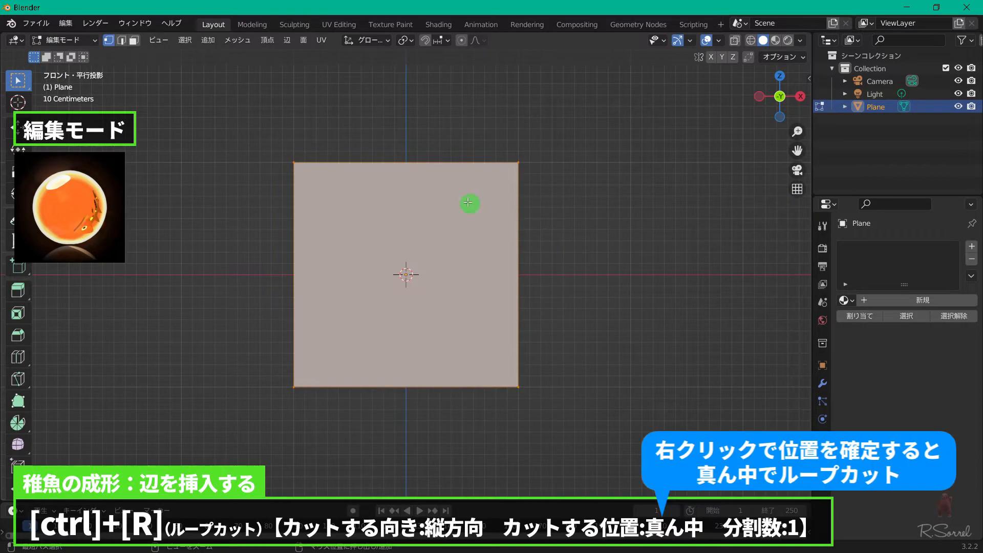
{"action": "left_click", "coordinate": [440, 175]}
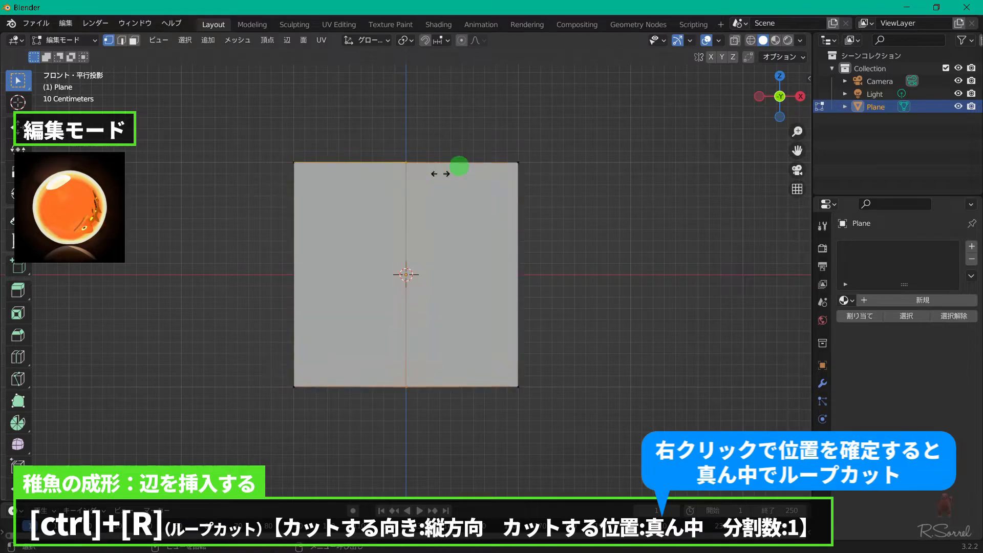
{"action": "right_click", "coordinate": [477, 176]}
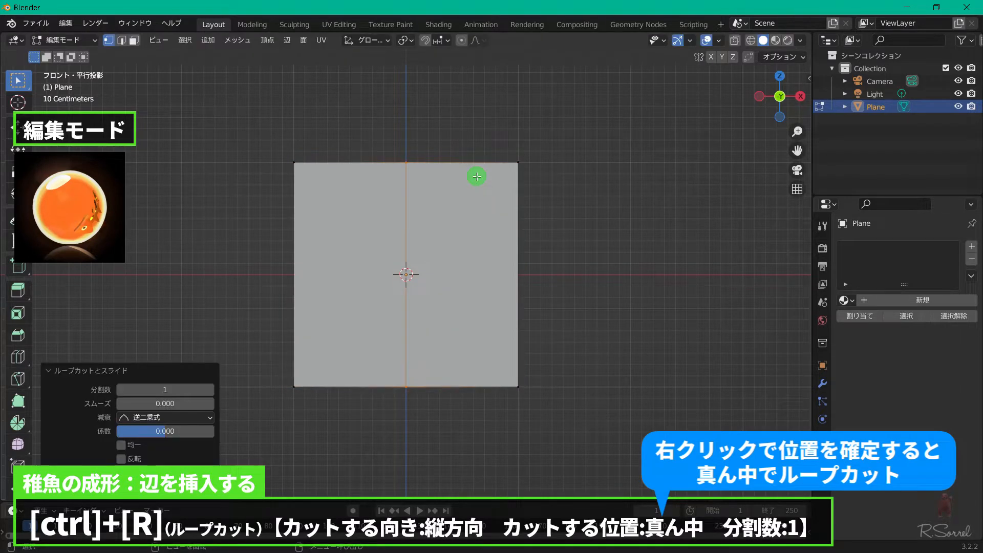
- Bevel the vertical centre edge about 0.135 m wide with 2 segments, and add one horizontal loop cut slightly above the middle
{"action": "key", "text": "ctrl+b"}
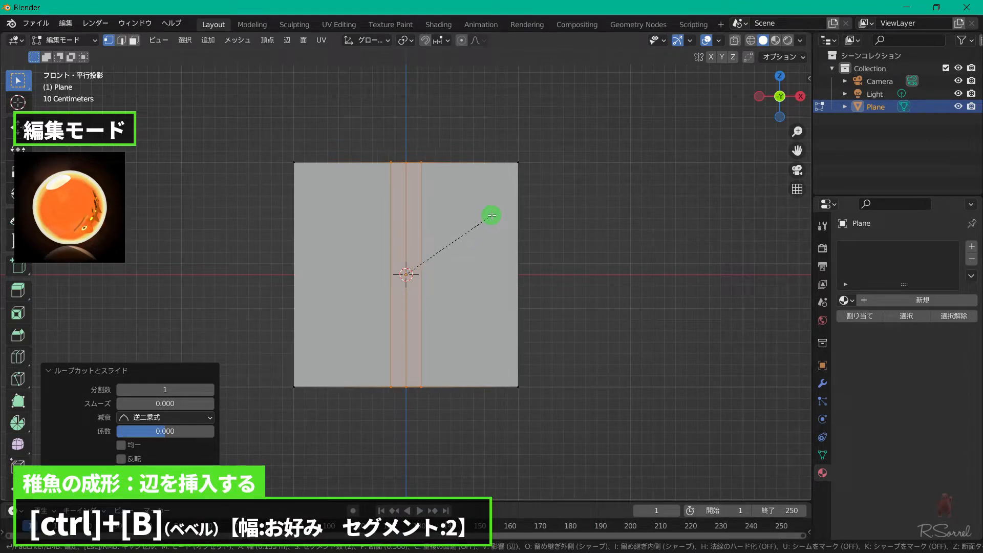
{"action": "left_click", "coordinate": [491, 215]}
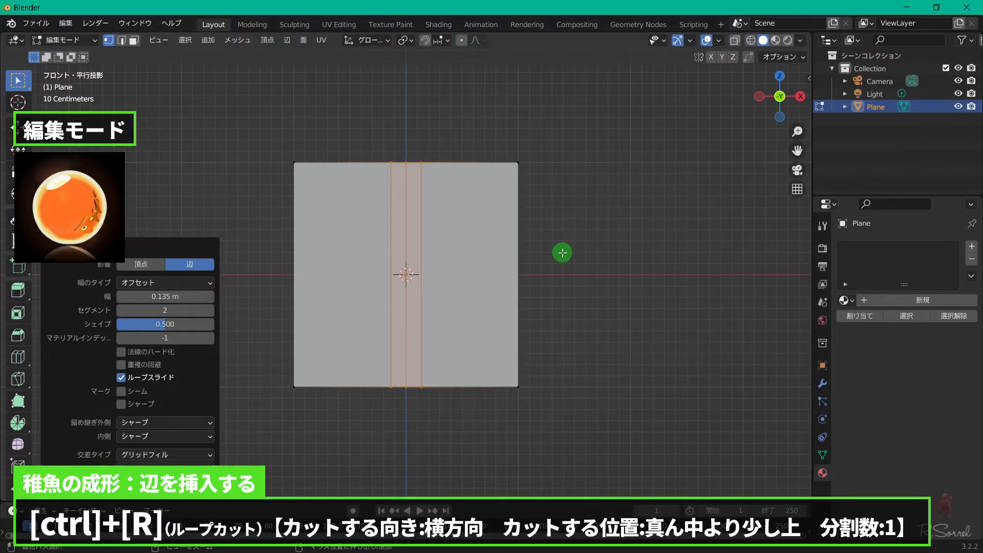
{"action": "key", "text": "ctrl+r"}
{"action": "left_click_drag", "start_coordinate": [520, 258], "coordinate": [535, 233]}
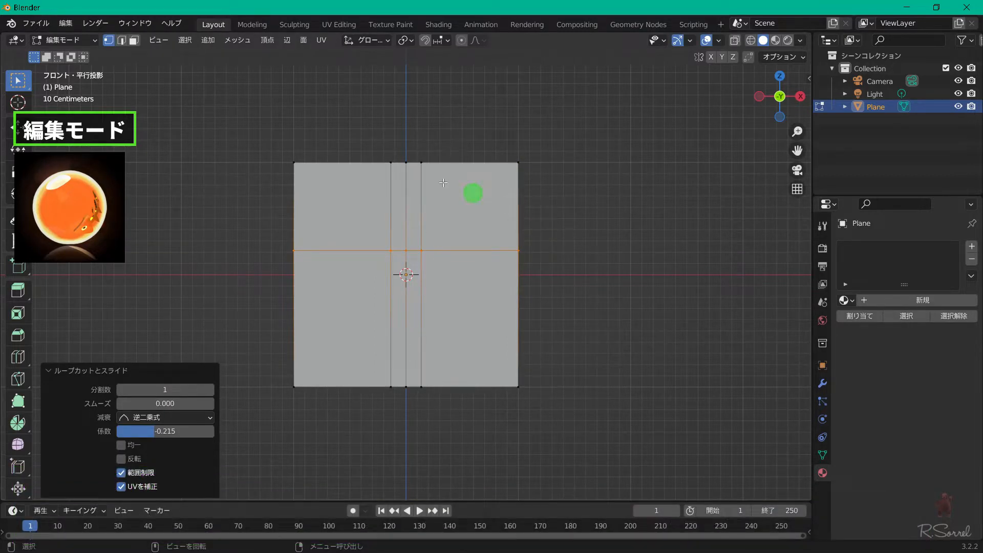
- Connect the top centre vertex to the right-end and left-end vertices of the second row with diagonal edges
{"action": "left_click", "coordinate": [406, 162]}
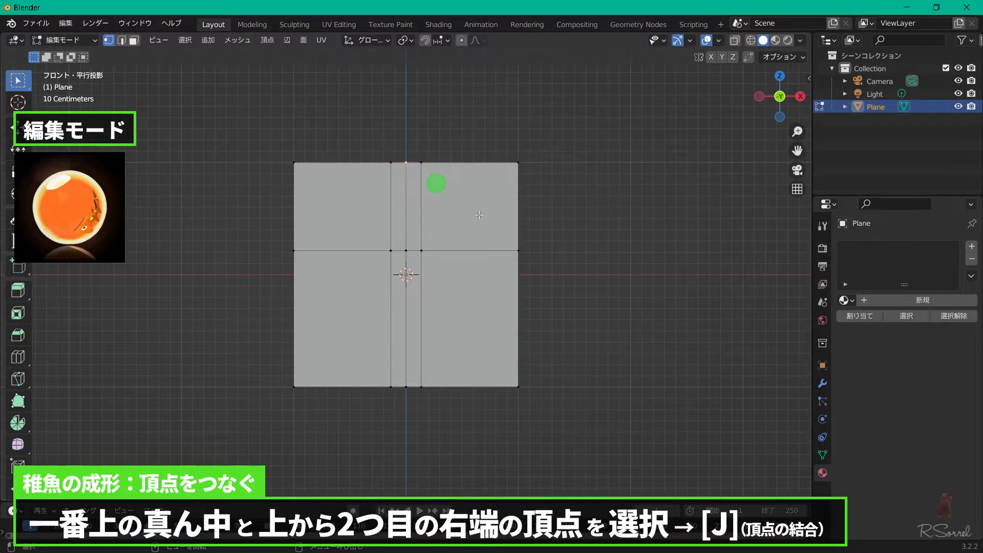
{"action": "left_click", "coordinate": [518, 250], "text": "shift"}
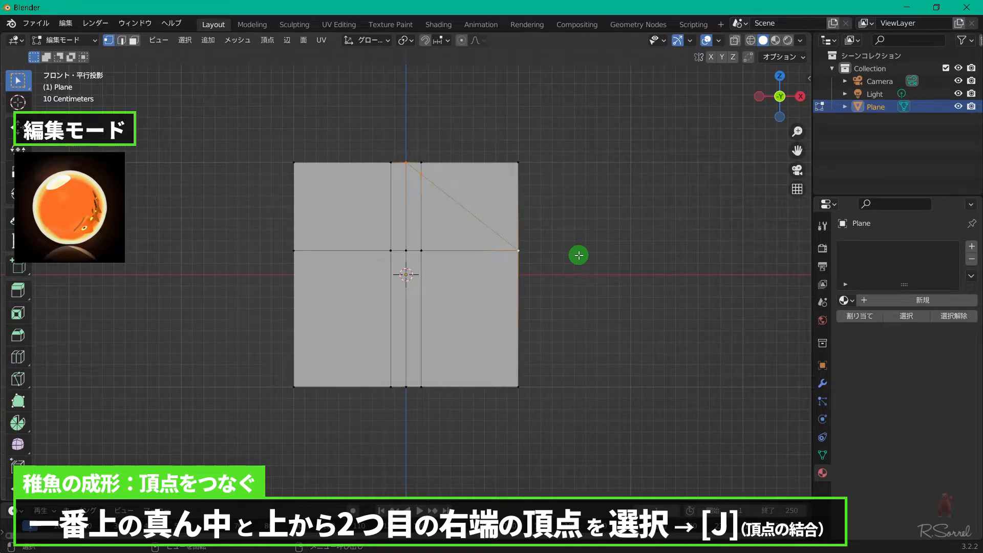
{"action": "left_click", "coordinate": [406, 160]}
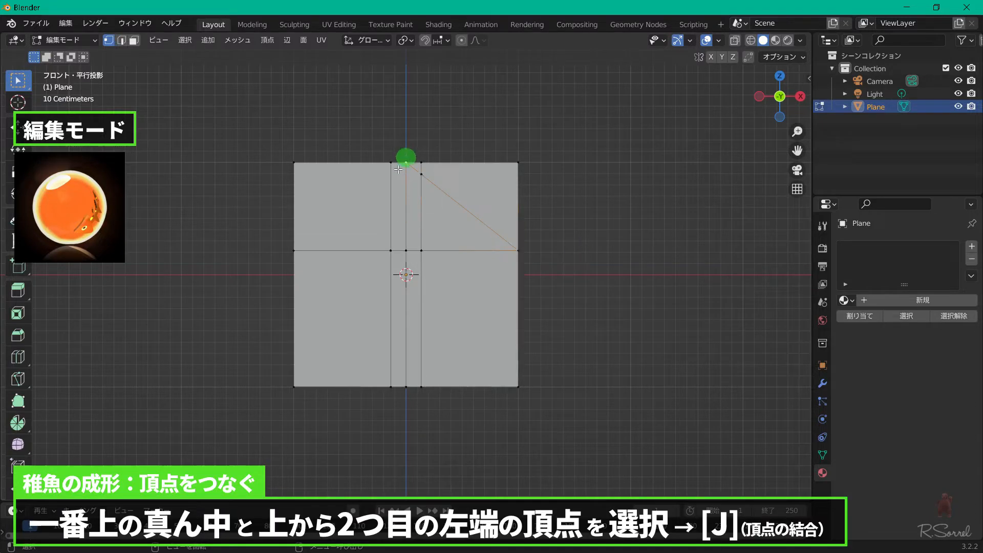
{"action": "left_click", "coordinate": [294, 250], "text": "shift"}
{"action": "key", "text": "j"}
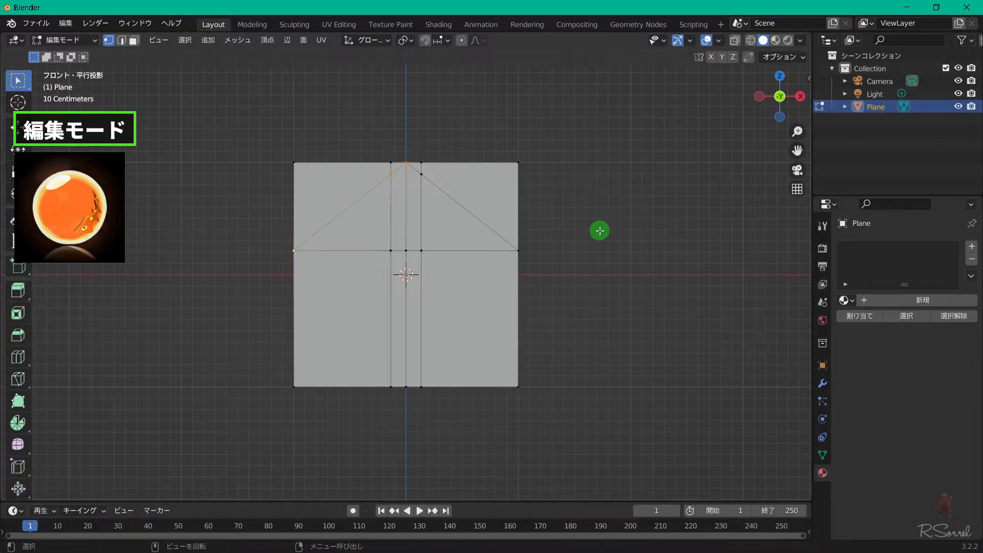
- Delete all vertices of the top row except the centre one, leaving a pointed roof shape
{"action": "left_click", "coordinate": [505, 169], "text": "alt"}
{"action": "left_click_drag", "start_coordinate": [400, 148], "coordinate": [408, 175], "text": "ctrl"}
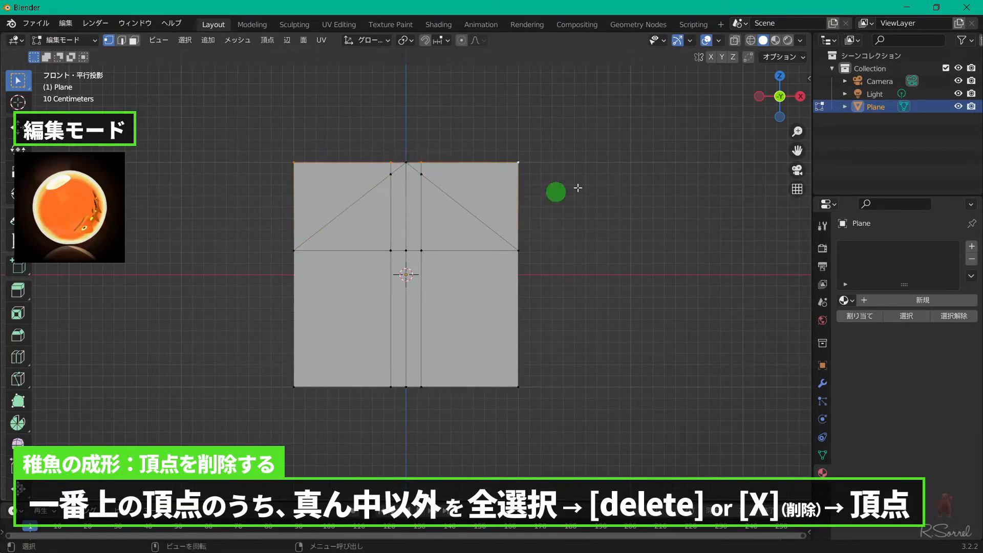
{"action": "key", "text": "Delete"}
{"action": "key", "text": "Up"}
{"action": "key", "text": "Up"}
{"action": "key", "text": "Up"}
{"action": "key", "text": "Up"}
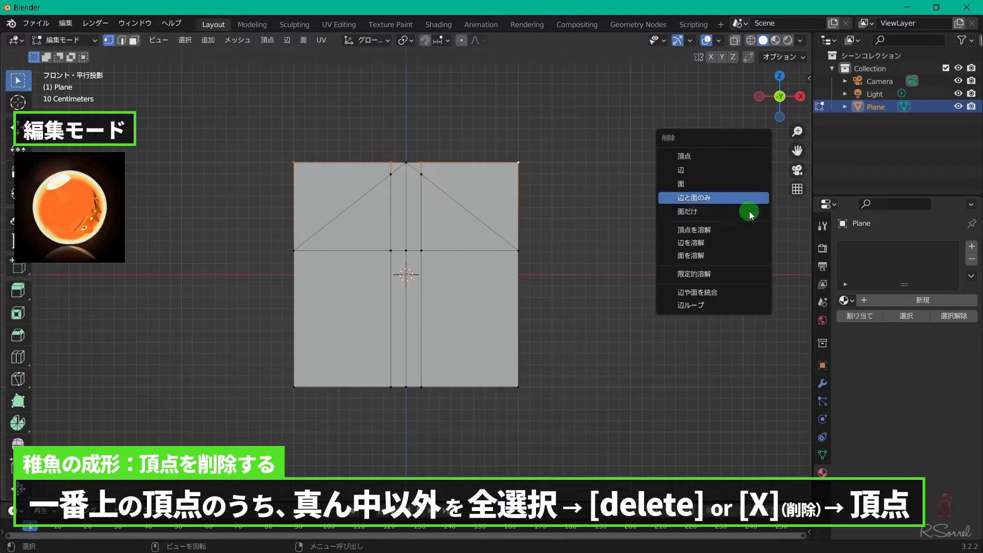
{"action": "key", "text": "Return"}
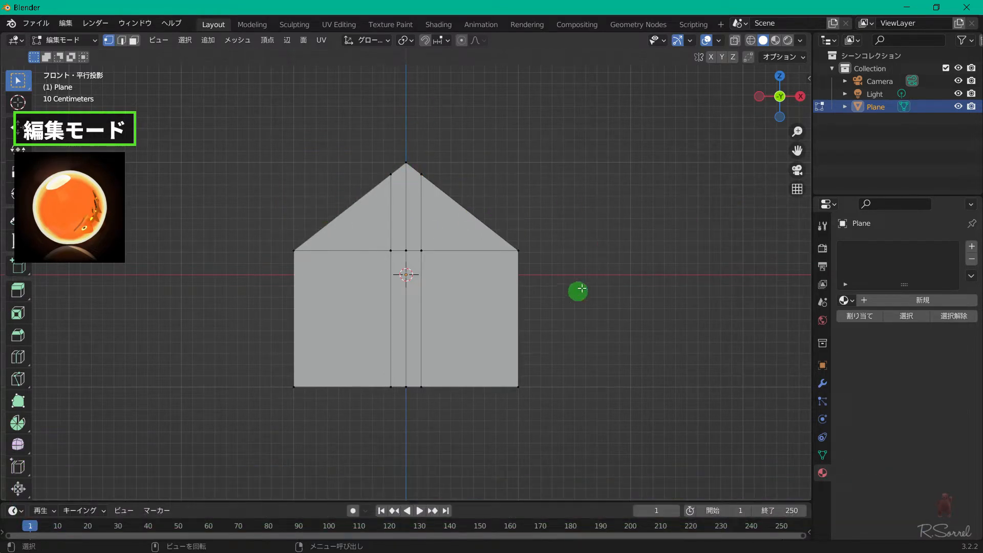
- Add five evenly spaced horizontal loop cuts across the lower rectangular half of the mesh
{"action": "key", "text": "ctrl+r"}
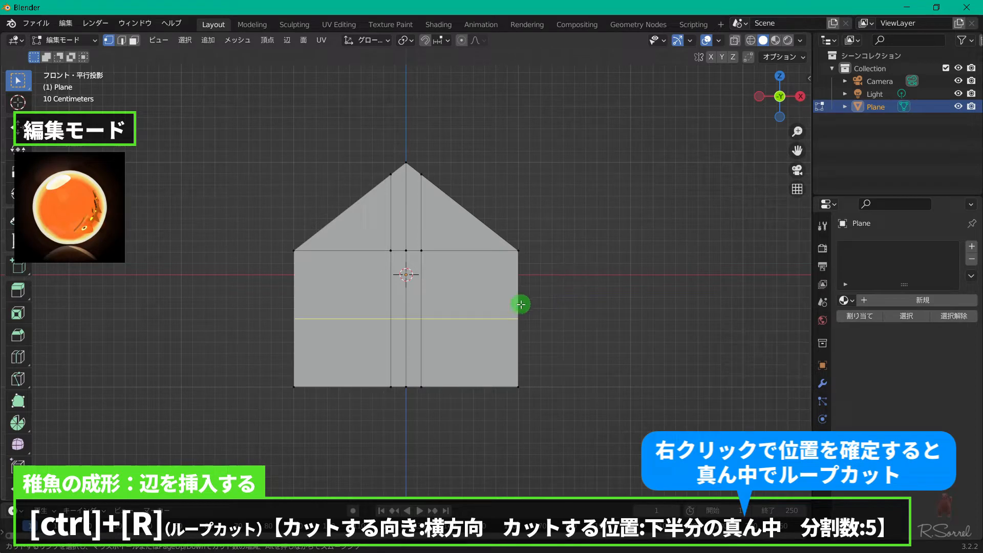
{"action": "scroll", "coordinate": [520, 304], "scroll_direction": "up", "scroll_amount": 4}
{"action": "left_click", "coordinate": [520, 304]}
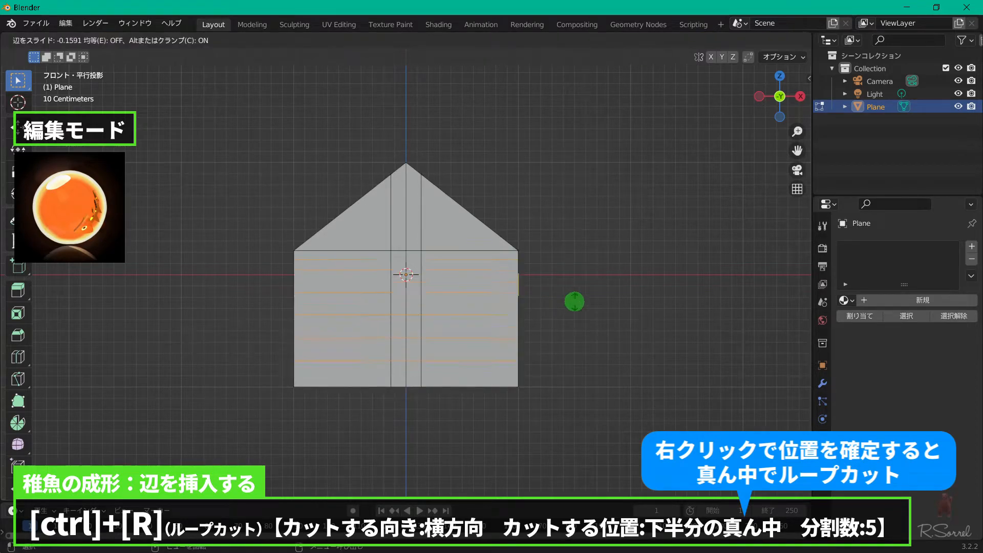
{"action": "right_click", "coordinate": [575, 302]}
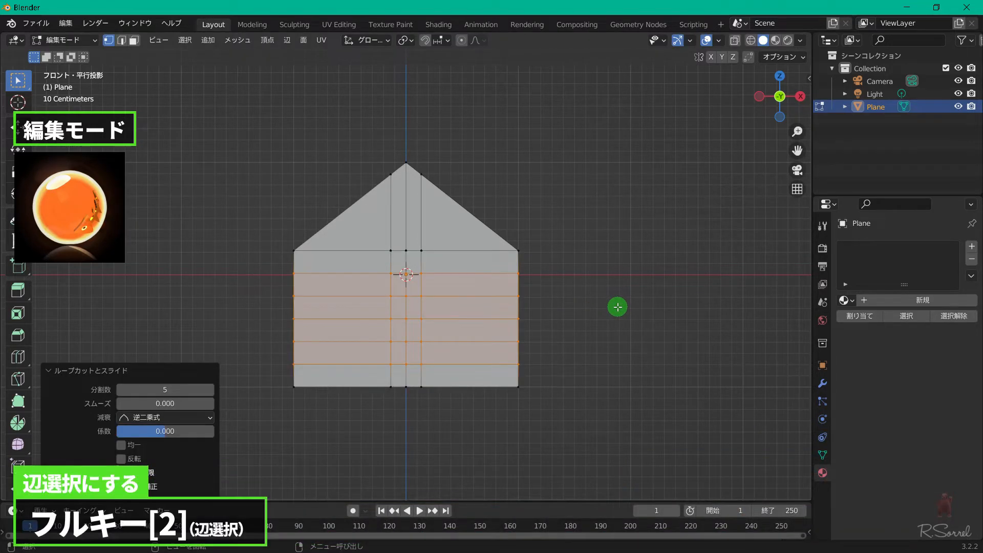
- Delete the second, fourth and sixth vertical edges from the bottom on both outer sides of the mesh
{"action": "key", "text": "2"}
{"action": "left_click", "coordinate": [541, 354]}
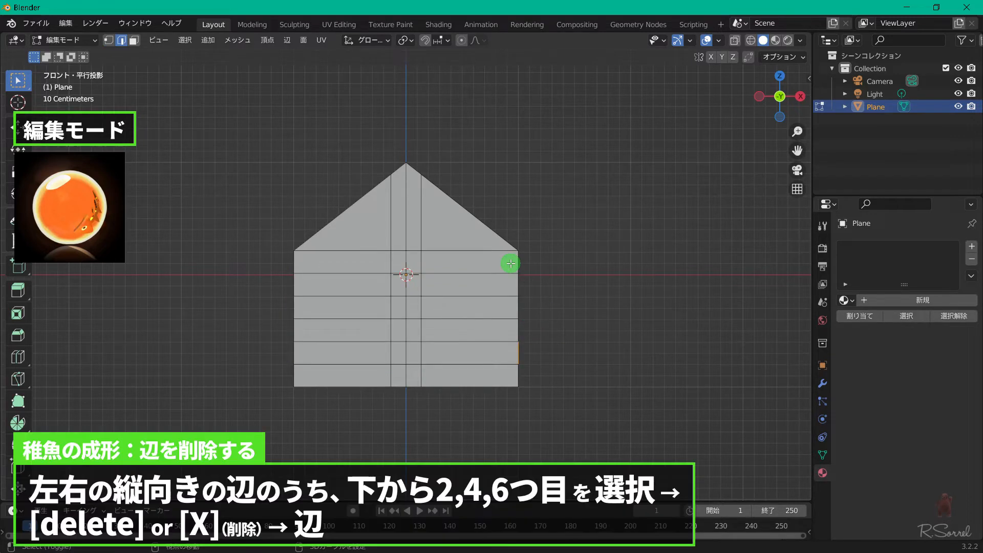
{"action": "left_click", "coordinate": [533, 307], "text": "shift"}
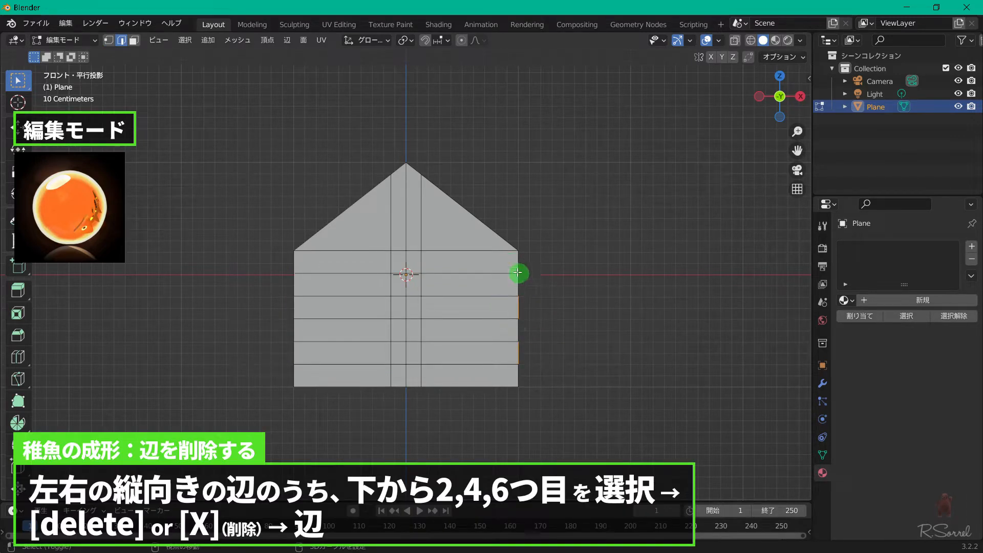
{"action": "left_click_drag", "start_coordinate": [539, 268], "coordinate": [540, 267], "text": "shift"}
{"action": "left_click_drag", "start_coordinate": [283, 260], "coordinate": [317, 262], "text": "shift"}
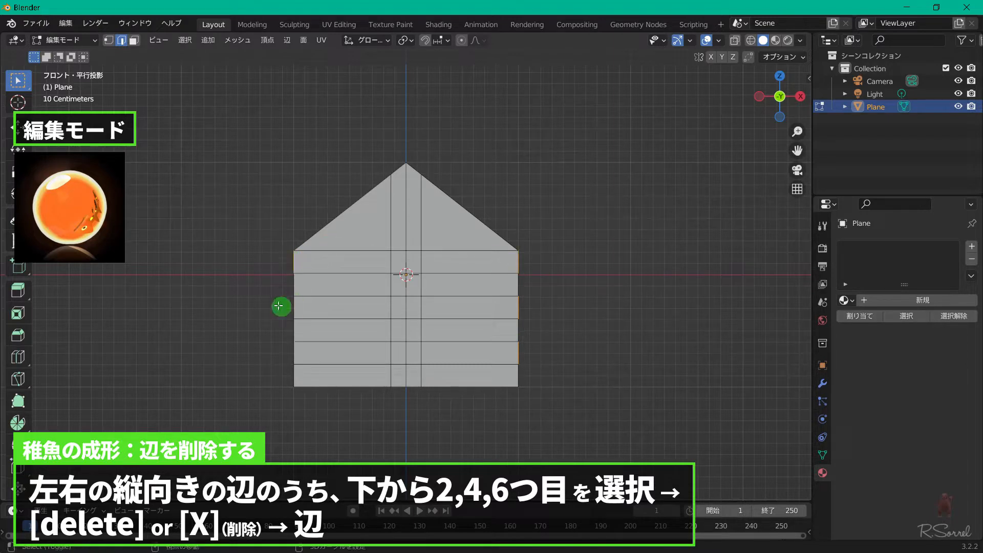
{"action": "left_click_drag", "start_coordinate": [276, 305], "coordinate": [292, 346], "text": "shift"}
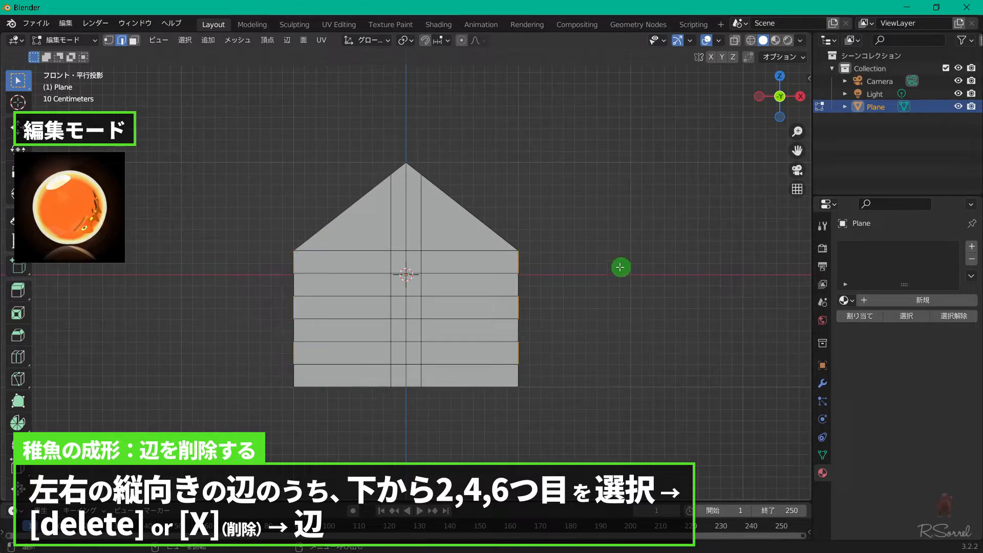
{"action": "key", "text": "x"}
{"action": "key", "text": "Down"}
{"action": "key", "text": "Return"}
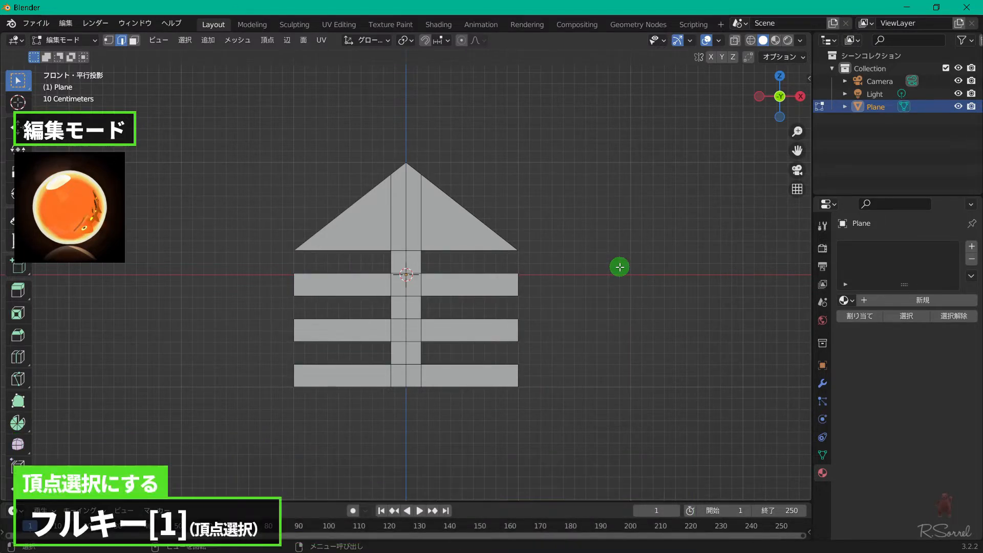
- Enable Auto Merge in vertex select mode and slide the second, fourth and sixth right-end vertices from the bottom fully inward to the centre strip
{"action": "key", "text": "1"}
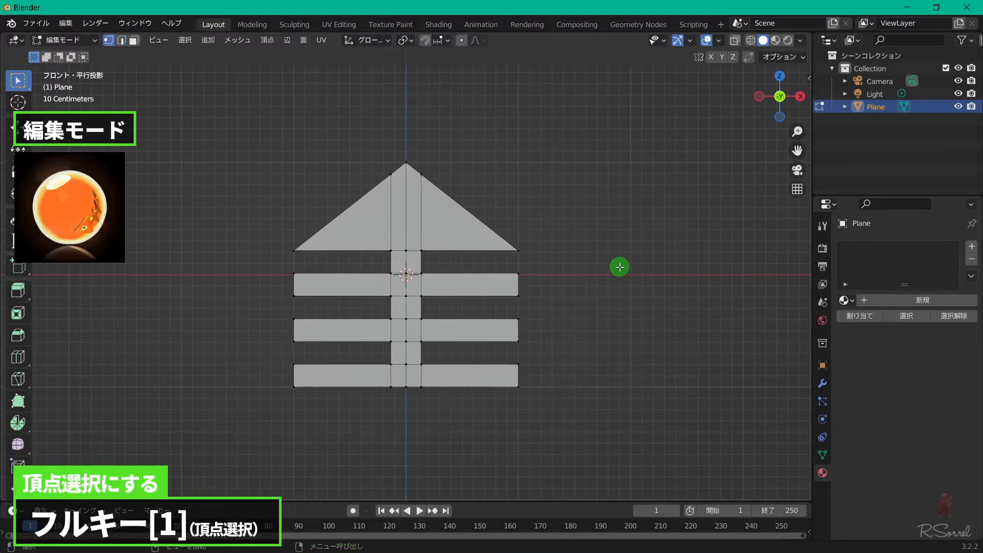
{"action": "left_click", "coordinate": [748, 56]}
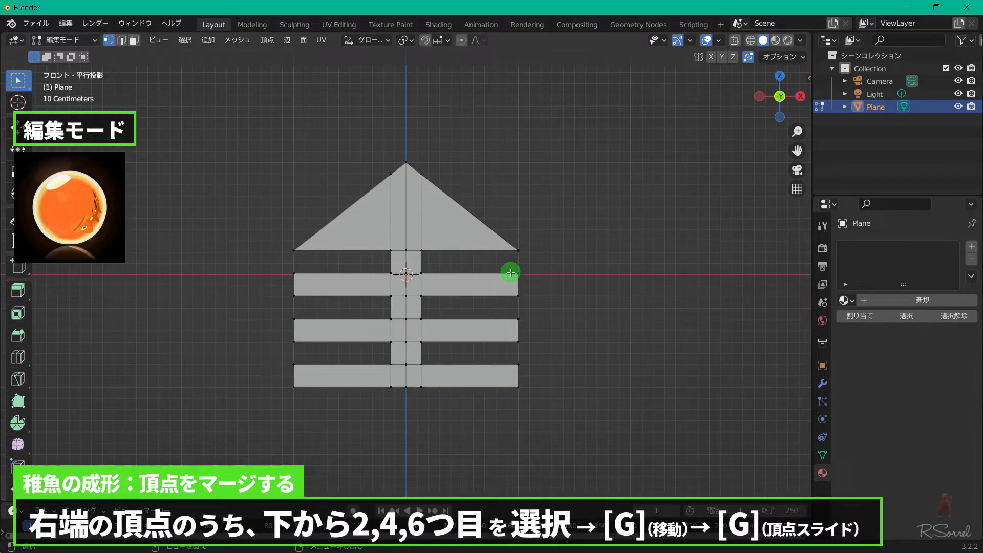
{"action": "left_click", "coordinate": [514, 365]}
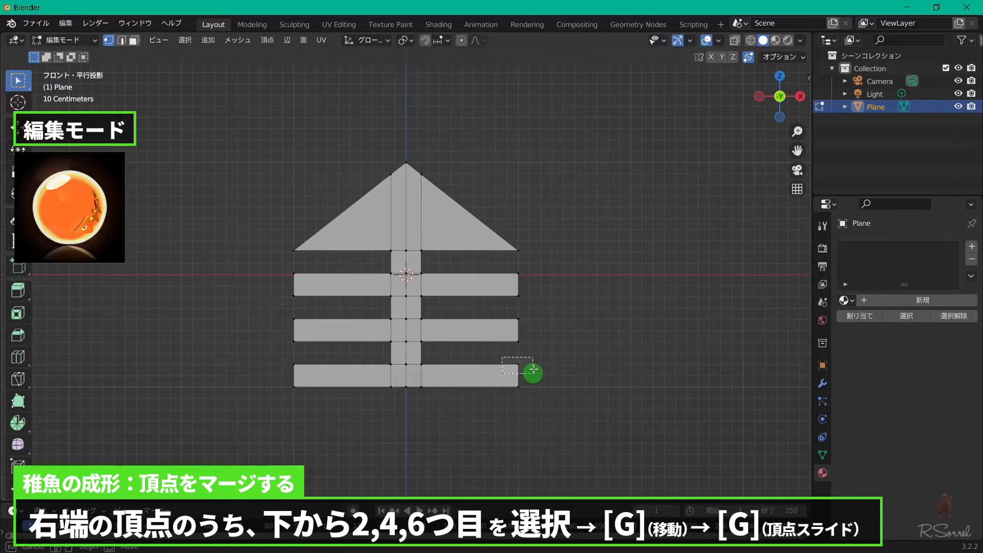
{"action": "left_click", "coordinate": [516, 317], "text": "shift"}
{"action": "left_click", "coordinate": [507, 273], "text": "shift"}
{"action": "key", "text": "g"}
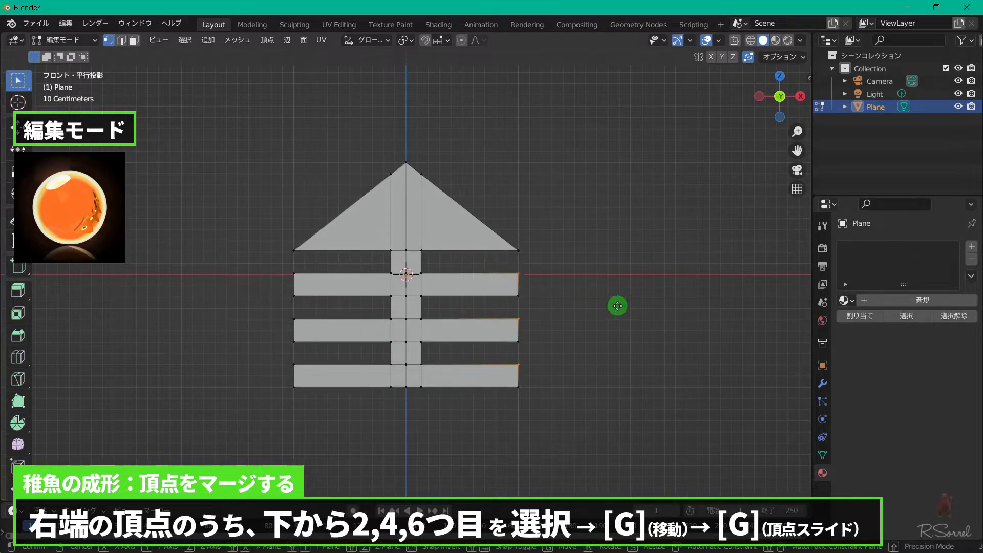
{"action": "key", "text": "g"}
{"action": "left_click", "coordinate": [445, 275]}
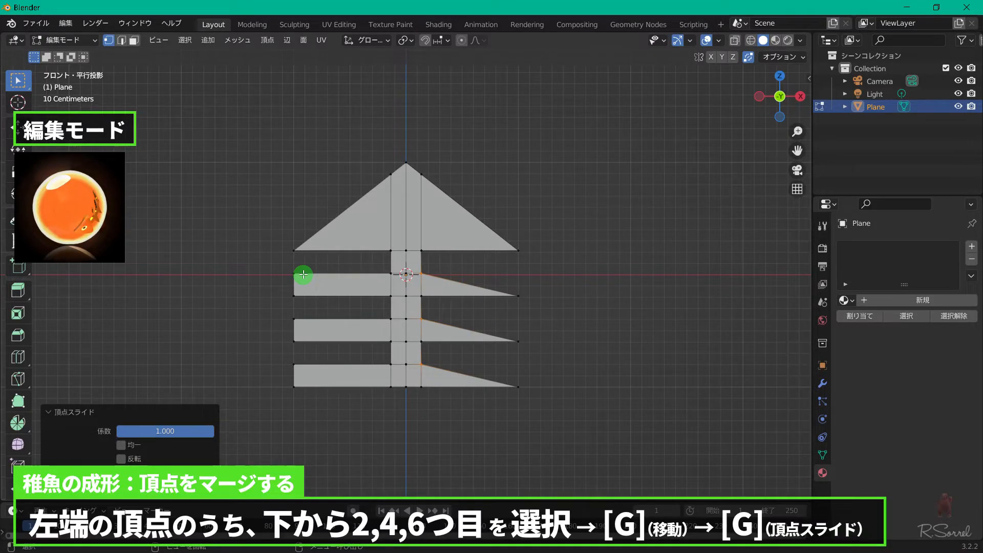
- Slide the second, fourth and sixth left-end vertices from the bottom fully inward so they merge with the centre strip
{"action": "left_click_drag", "start_coordinate": [284, 262], "coordinate": [310, 382]}
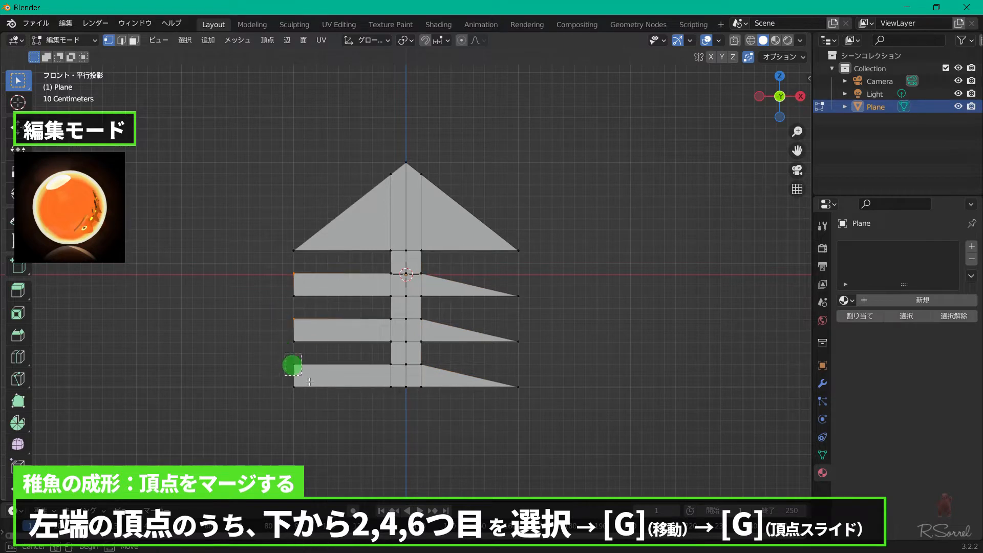
{"action": "key", "text": "g"}
{"action": "key", "text": "g"}
{"action": "left_click", "coordinate": [623, 430]}
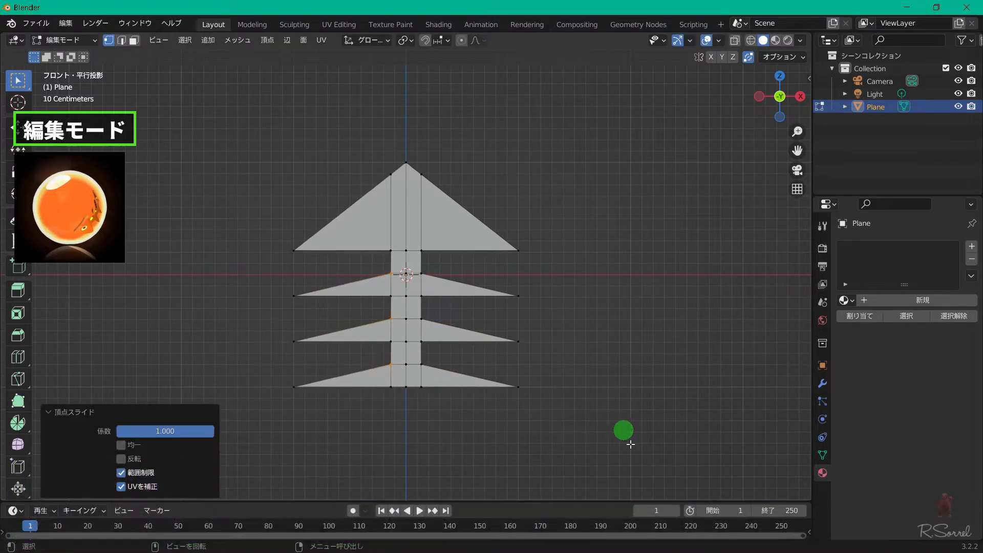
- Scale the whole mesh along Z by about 1.108 to make it taller
{"action": "key", "text": "a"}
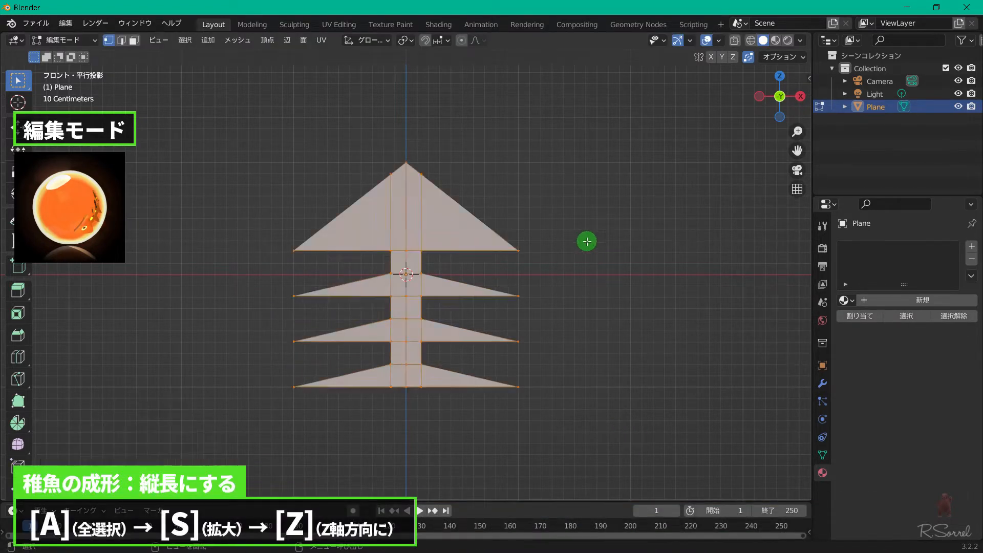
{"action": "key", "text": "s"}
{"action": "key", "text": "z"}
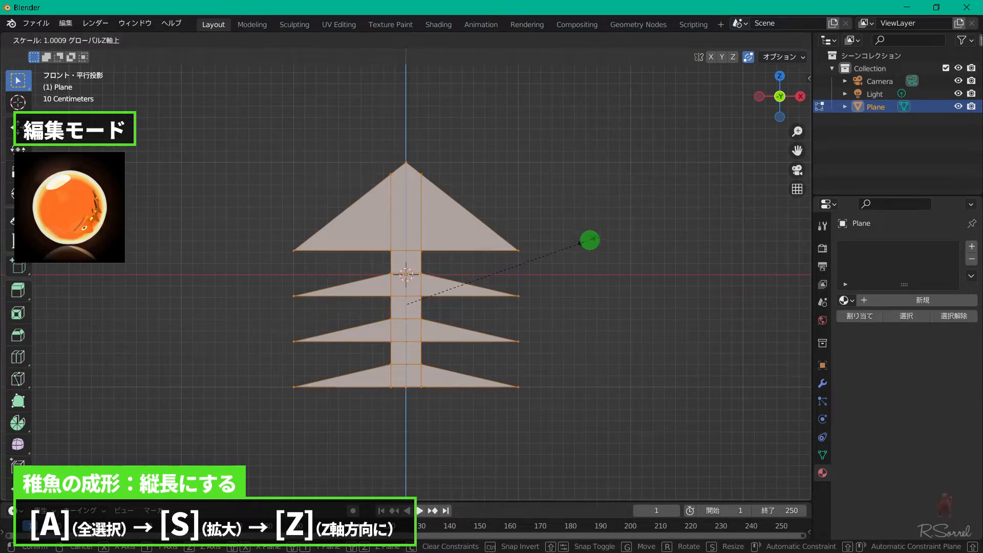
{"action": "left_click", "coordinate": [607, 236]}
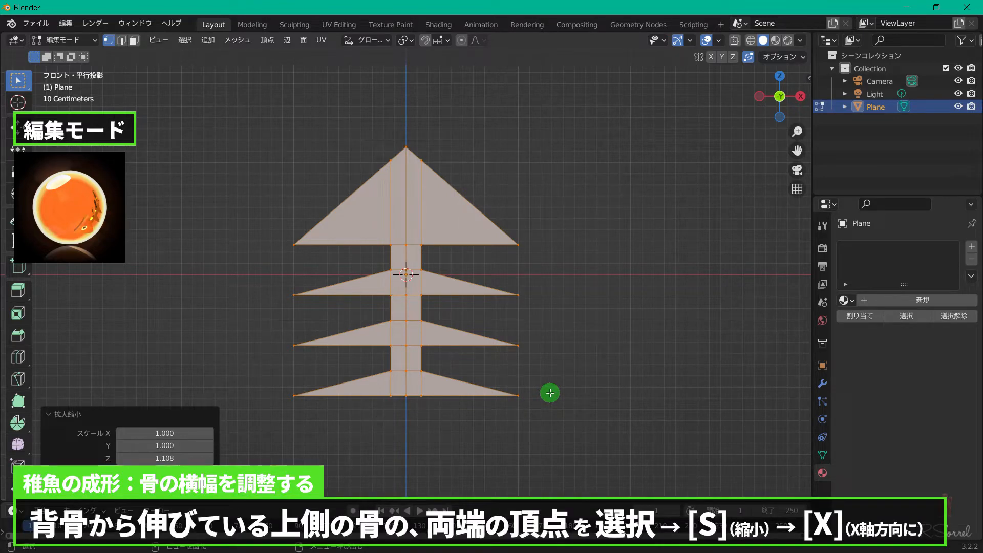
- Scale the two tip vertices of the upper pair of bones along X by about 0.865
{"action": "left_click", "coordinate": [293, 295]}
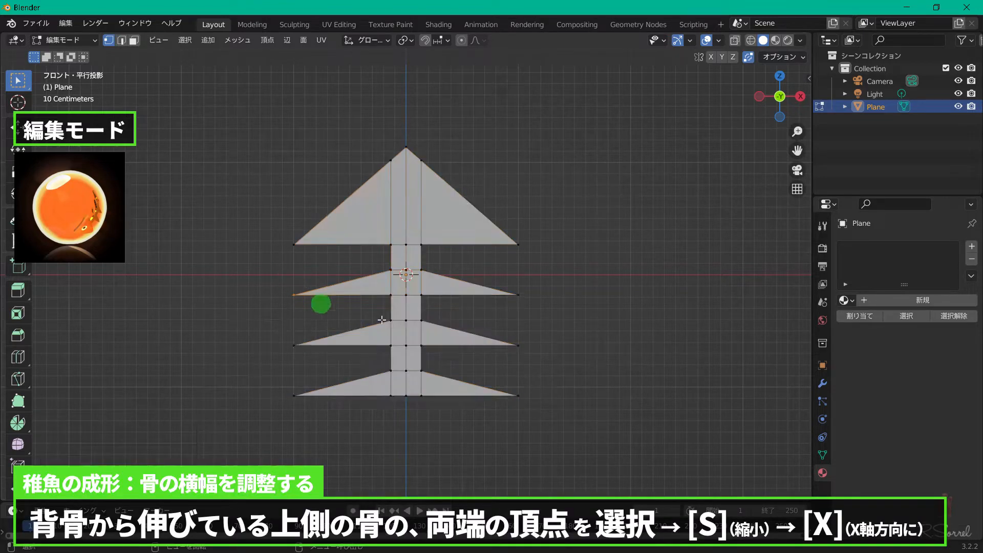
{"action": "left_click", "coordinate": [511, 291], "text": "shift"}
{"action": "key", "text": "s"}
{"action": "key", "text": "x"}
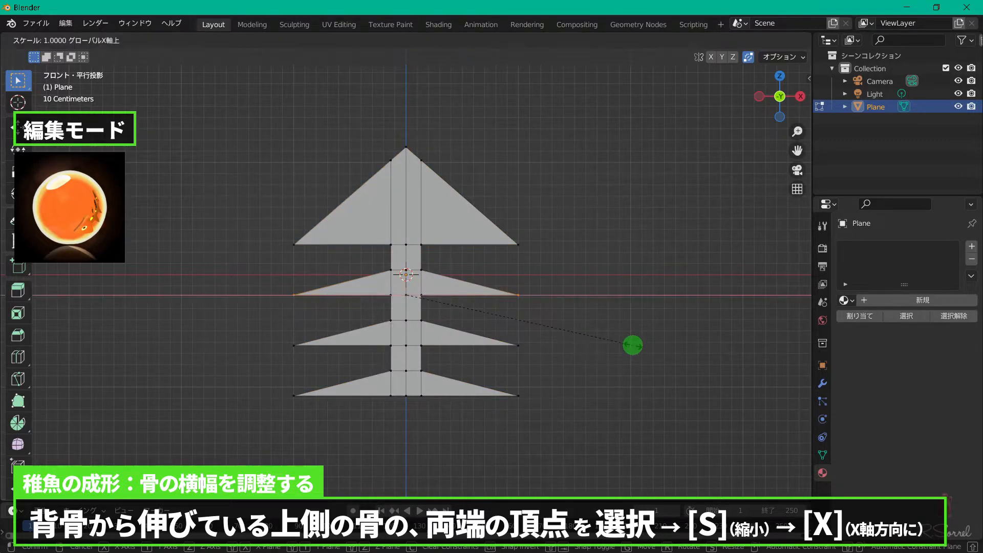
{"action": "left_click", "coordinate": [602, 340]}
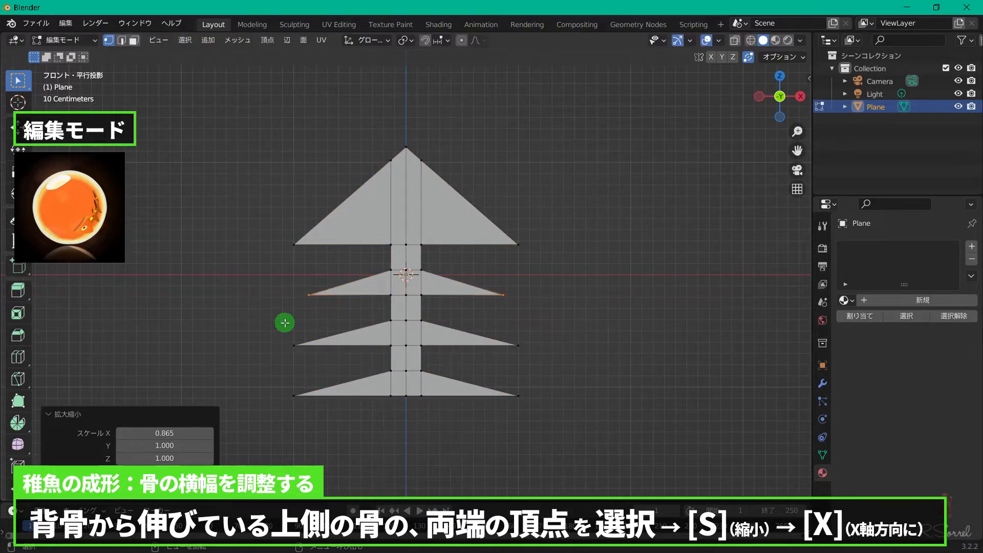
- Scale the two tip vertices of the lower pair of bones along X by about 0.784
{"action": "left_click_drag", "start_coordinate": [284, 323], "coordinate": [312, 371]}
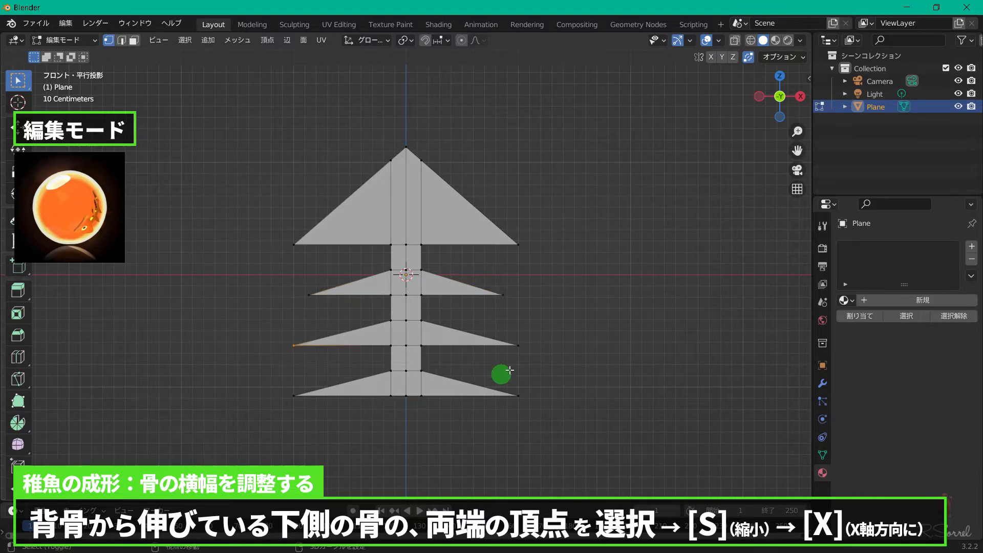
{"action": "left_click_drag", "start_coordinate": [507, 334], "coordinate": [562, 375], "text": "shift"}
{"action": "key", "text": "s"}
{"action": "key", "text": "x"}
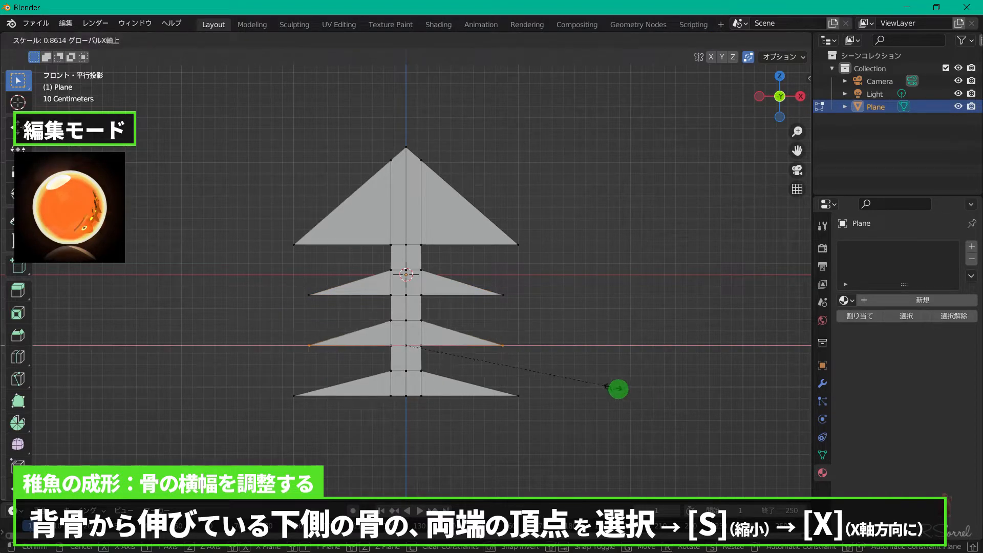
{"action": "left_click", "coordinate": [597, 381]}
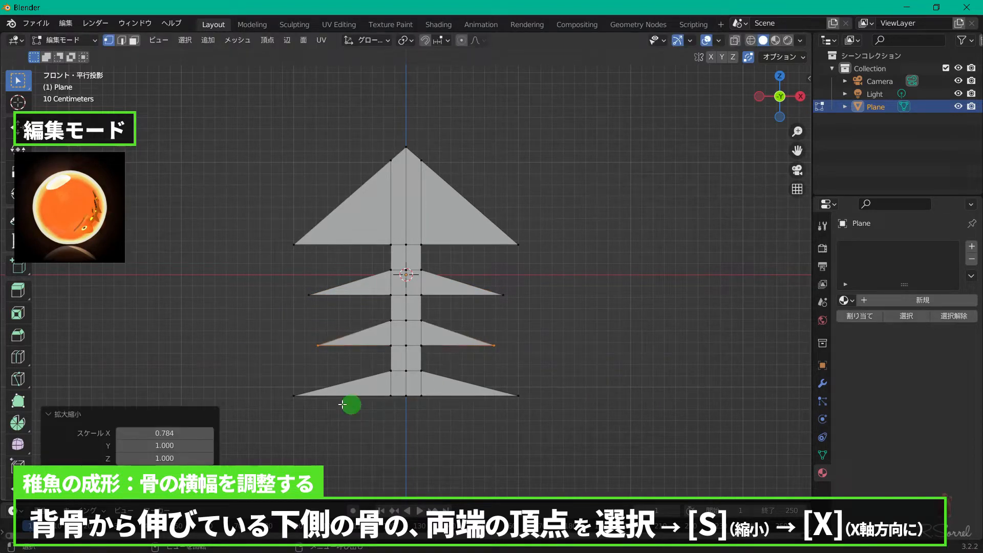
- Scale the two end vertices of the tail along X by about 0.539
{"action": "left_click_drag", "start_coordinate": [275, 374], "coordinate": [333, 426]}
{"action": "left_click_drag", "start_coordinate": [480, 374], "coordinate": [519, 405], "text": "shift"}
{"action": "key", "text": "s"}
{"action": "key", "text": "x"}
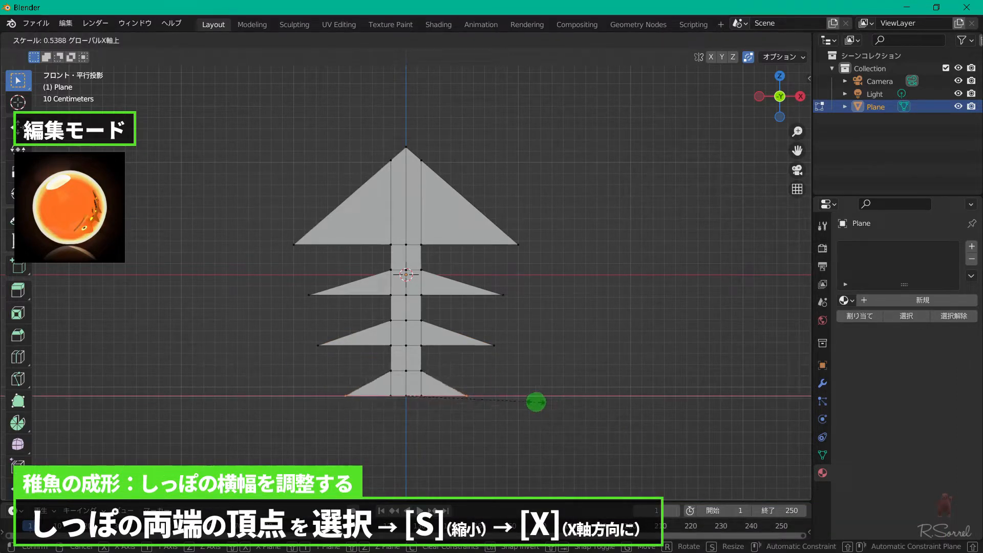
{"action": "left_click", "coordinate": [536, 402]}
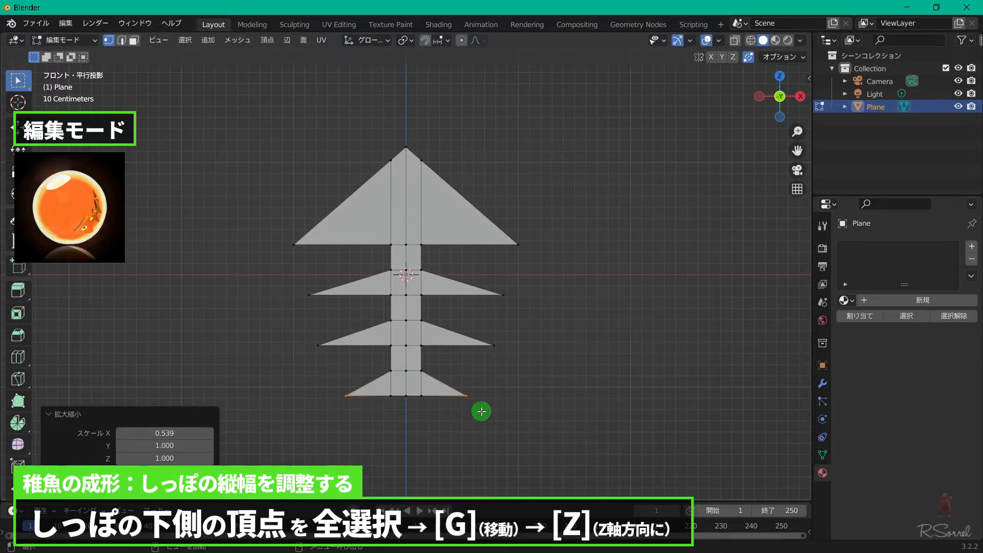
- Move all bottom vertices of the tail down along Z by about 0.032 m
{"action": "left_click_drag", "start_coordinate": [321, 377], "coordinate": [546, 436]}
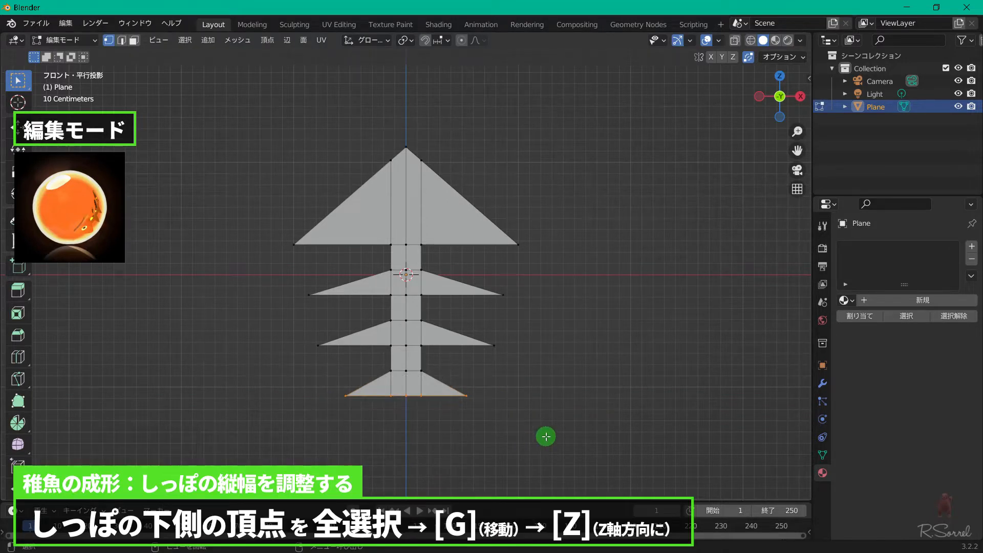
{"action": "key", "text": "g"}
{"action": "key", "text": "z"}
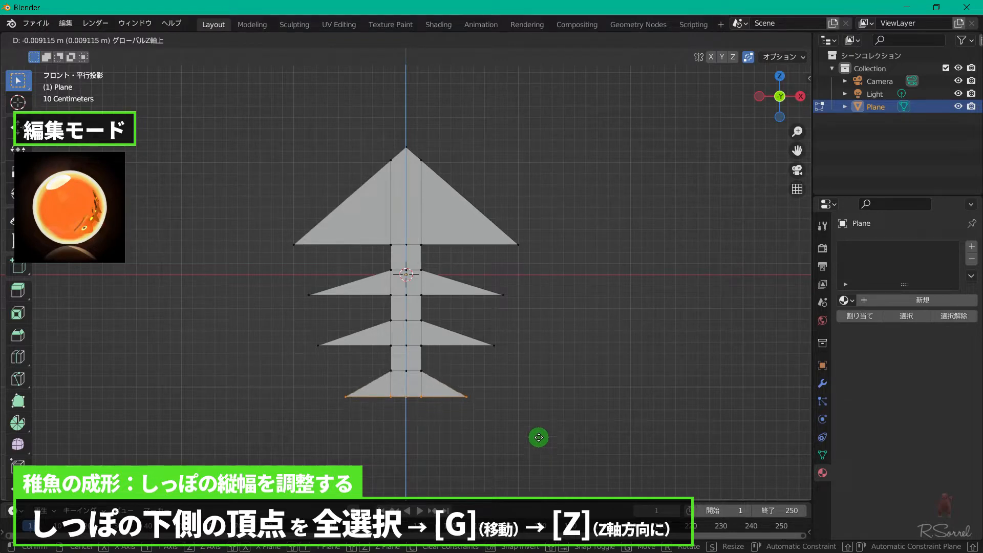
{"action": "left_click", "coordinate": [538, 438]}
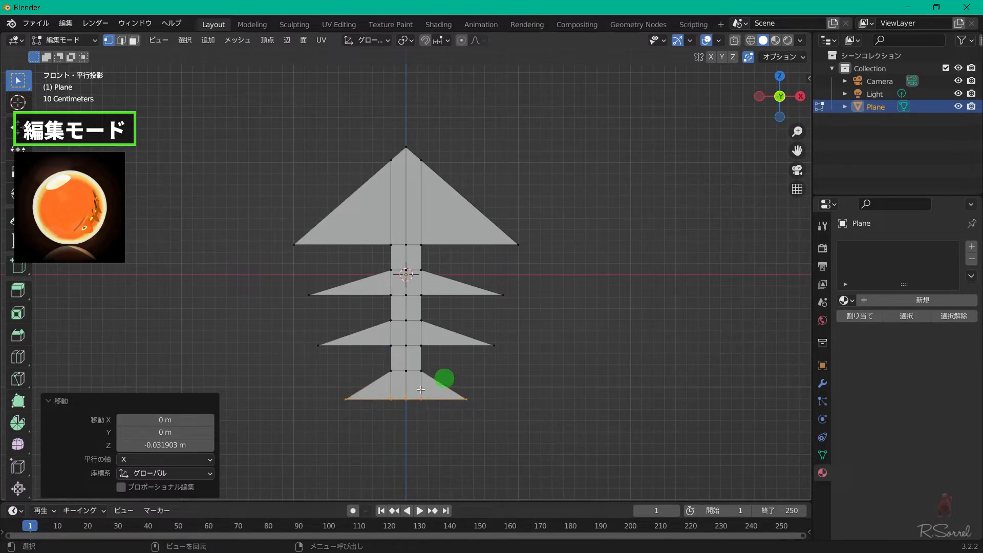
- Inset the two triangular side faces of the tail by about 0.038 m
{"action": "middle_click_drag", "start_coordinate": [469, 379], "coordinate": [486, 309], "text": "shift"}
{"action": "scroll", "coordinate": [486, 310], "scroll_direction": "up", "scroll_amount": 6}
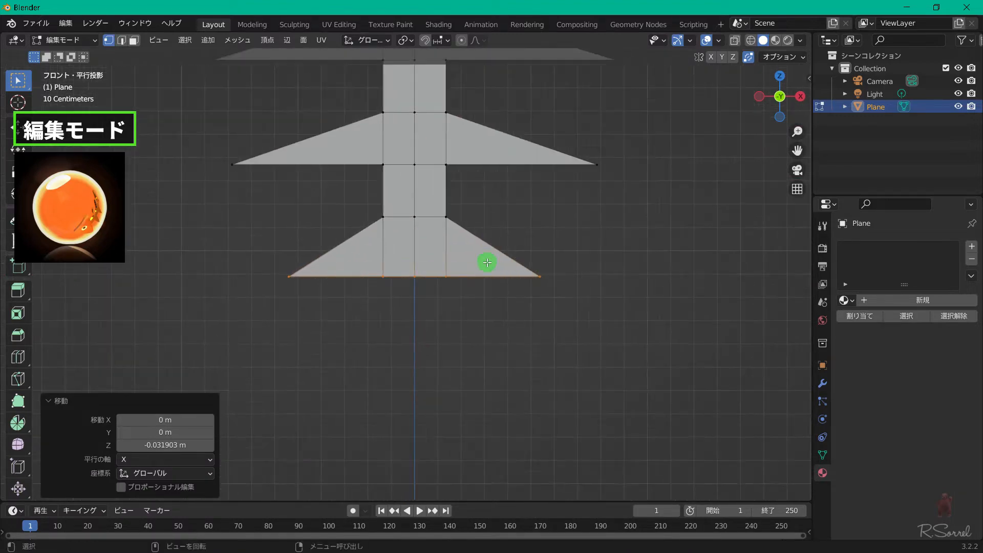
{"action": "key", "text": "3"}
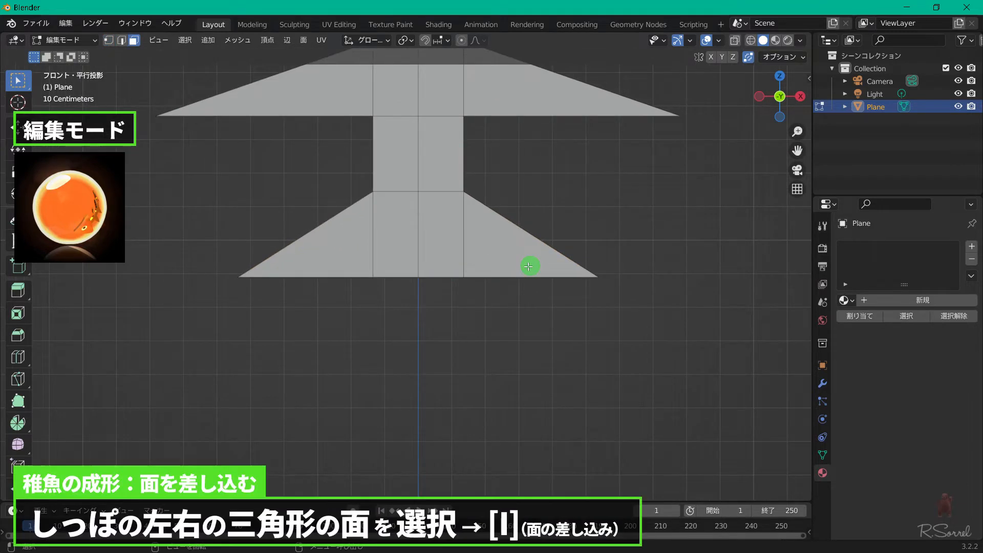
{"action": "left_click", "coordinate": [528, 266]}
{"action": "left_click", "coordinate": [356, 242], "text": "shift"}
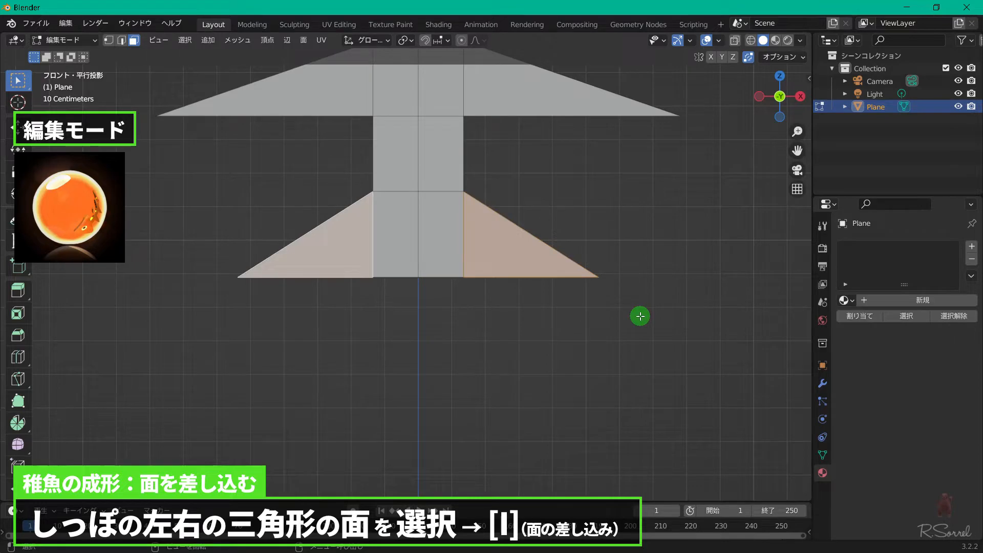
{"action": "key", "text": "i"}
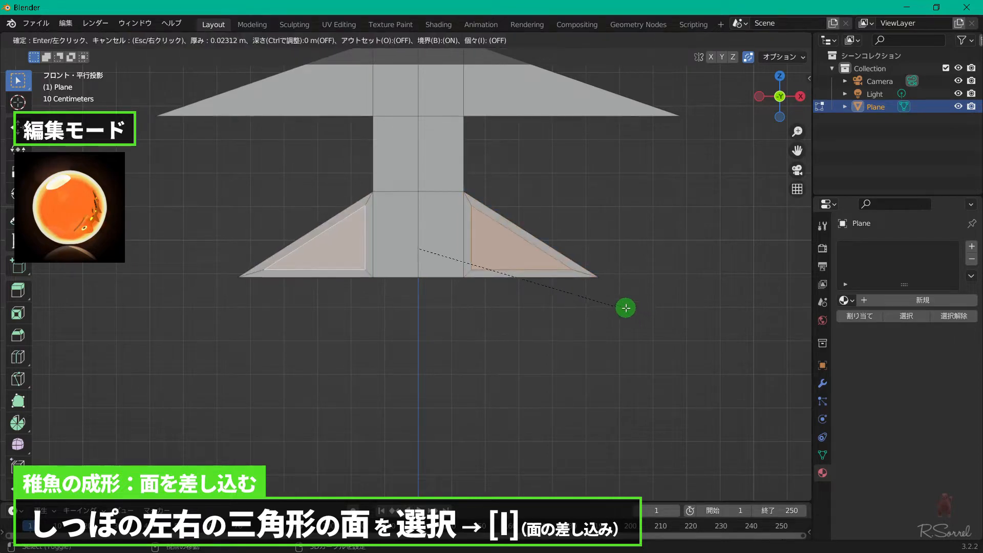
{"action": "left_click", "coordinate": [585, 277]}
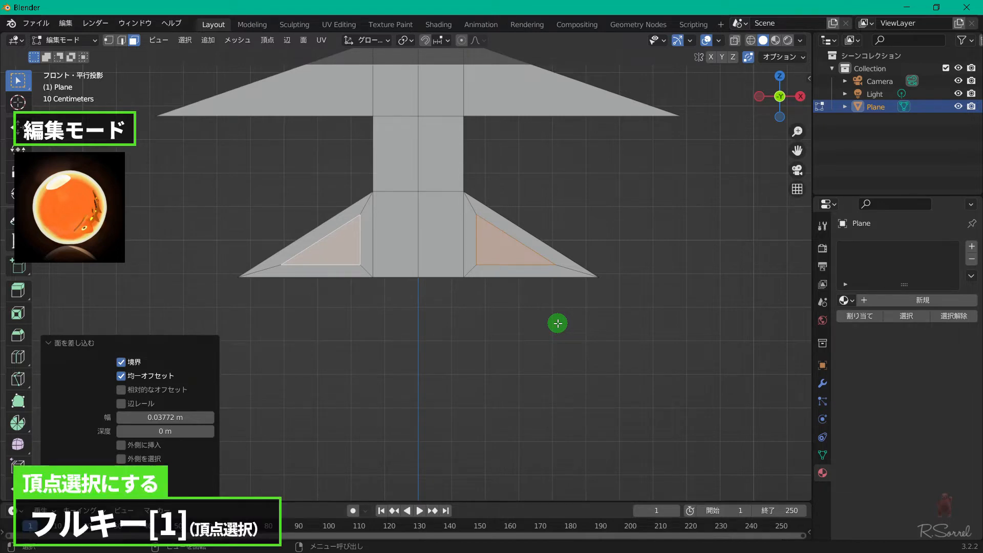
- Connect the spine-side vertices of the two inset tail triangles with edges running across the spine
{"action": "key", "text": "1"}
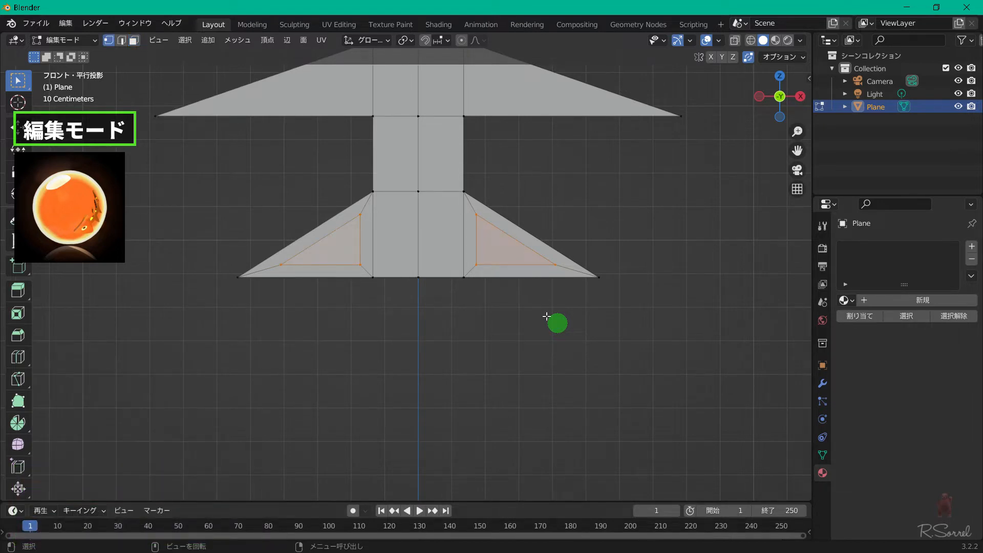
{"action": "left_click", "coordinate": [547, 316]}
{"action": "left_click", "coordinate": [360, 223]}
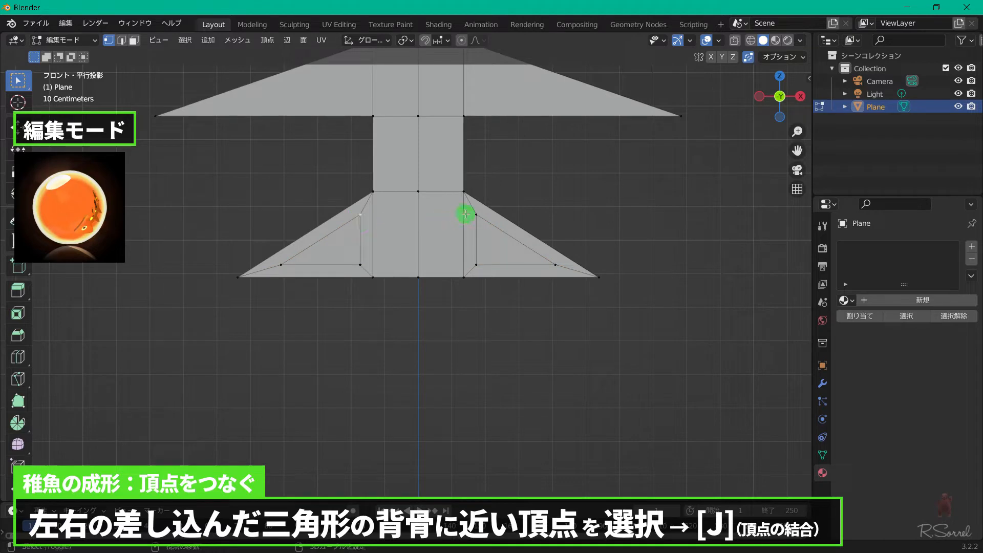
{"action": "left_click", "coordinate": [484, 263], "text": "shift"}
{"action": "left_click", "coordinate": [357, 262], "text": "shift"}
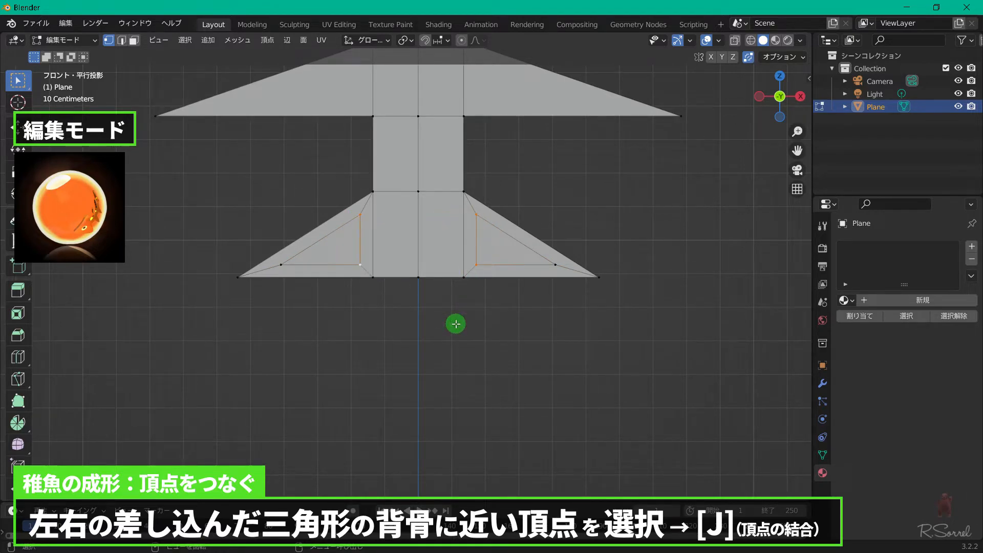
{"action": "key", "text": "j"}
- Slide the spine-side vertex pairs of both inset tail triangles fully inward so they merge onto the spine's side edges
{"action": "left_click", "coordinate": [476, 214]}
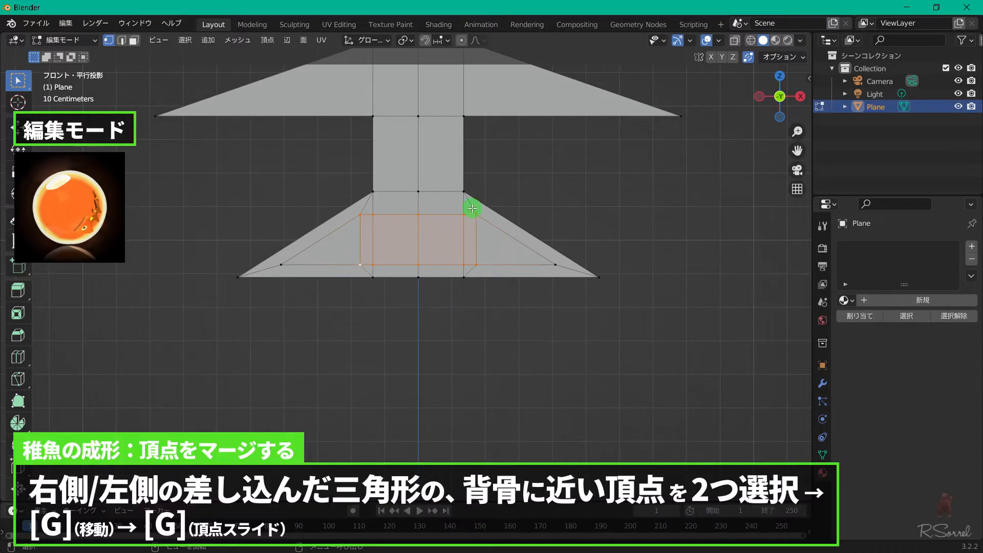
{"action": "left_click", "coordinate": [476, 265], "text": "shift"}
{"action": "key", "text": "g"}
{"action": "key", "text": "g"}
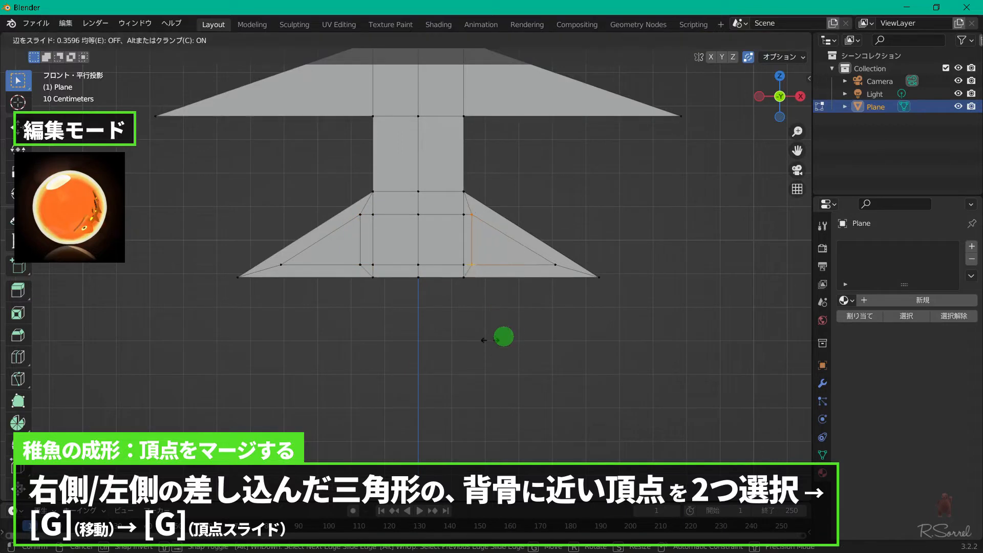
{"action": "left_click", "coordinate": [428, 347]}
{"action": "left_click", "coordinate": [360, 214]}
{"action": "left_click", "coordinate": [360, 265], "text": "shift"}
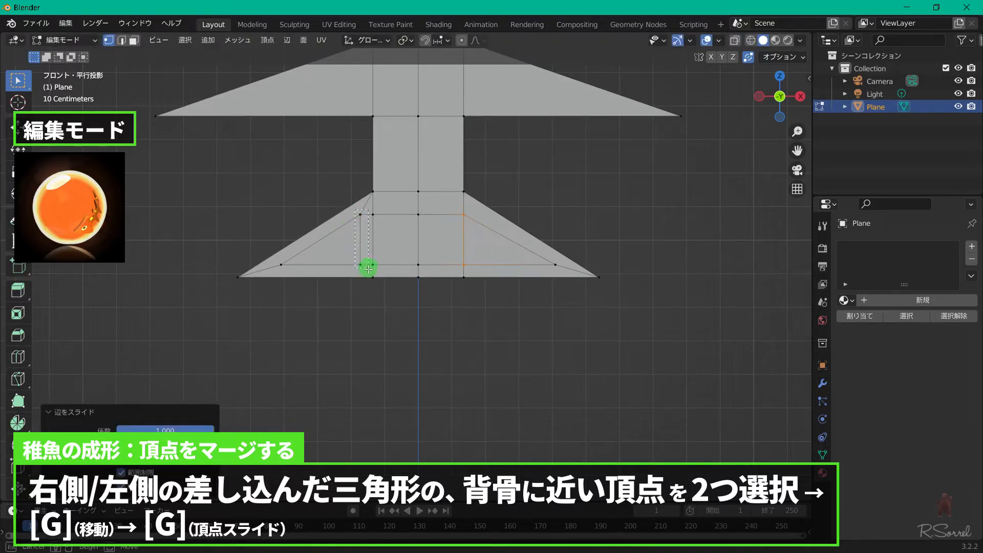
{"action": "key", "text": "g"}
{"action": "key", "text": "g"}
{"action": "left_click", "coordinate": [535, 320]}
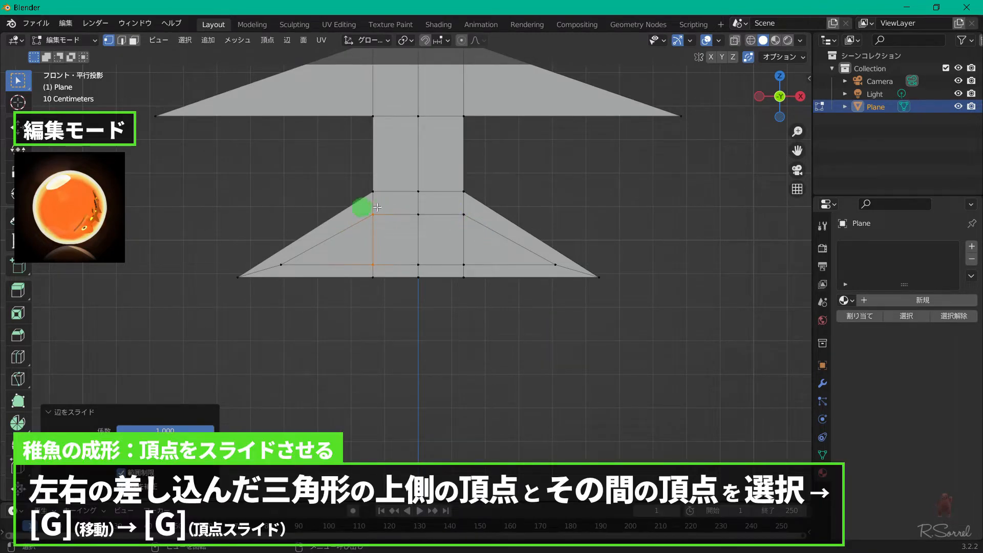
- Slide the upper vertices of the inset tail triangles and the vertex between them upward by a factor of about 0.352
{"action": "left_click_drag", "start_coordinate": [362, 208], "coordinate": [499, 235]}
{"action": "key", "text": "g"}
{"action": "key", "text": "g"}
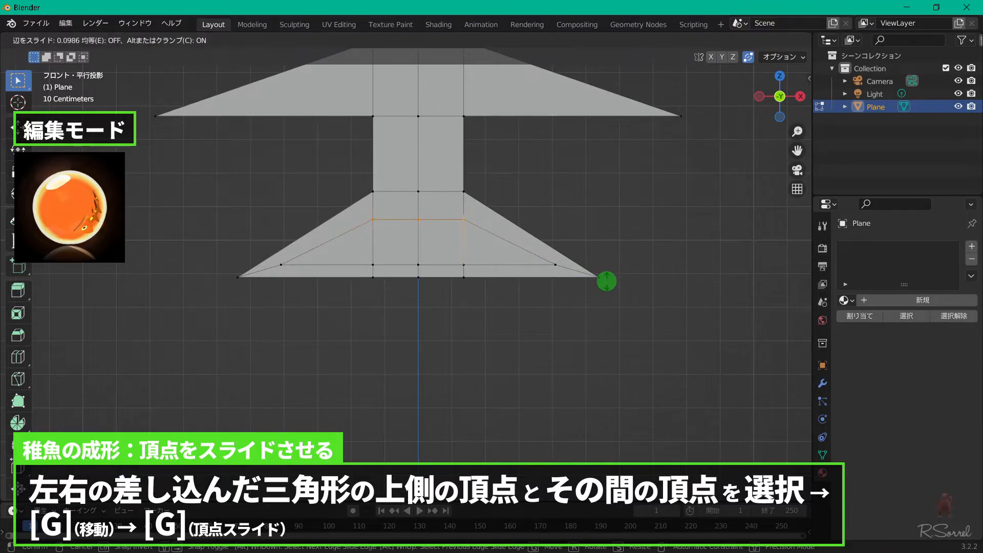
{"action": "left_click", "coordinate": [608, 265]}
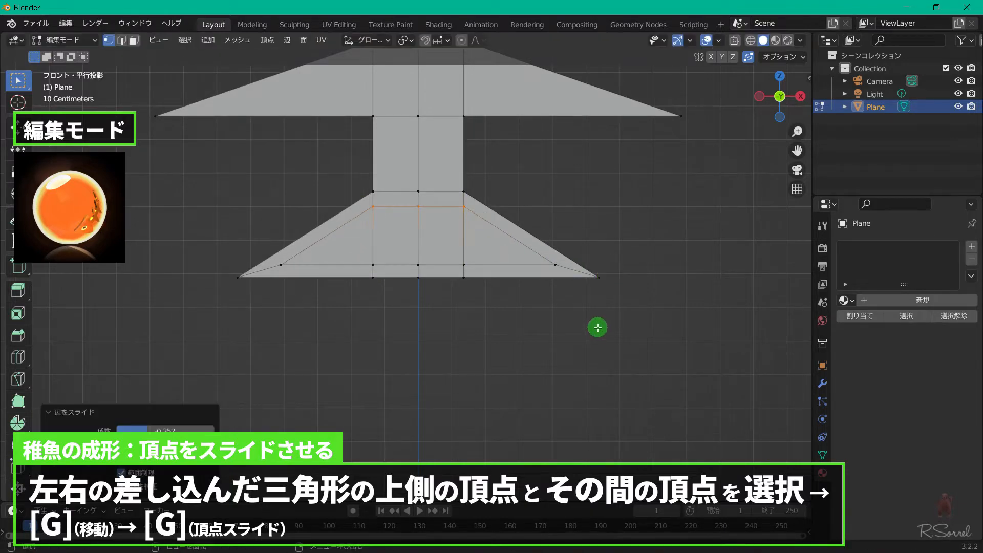
- Delete only the faces of the two inset triangles, leaving openings on both sides of the tail
{"action": "left_click_drag", "start_coordinate": [459, 202], "coordinate": [560, 274]}
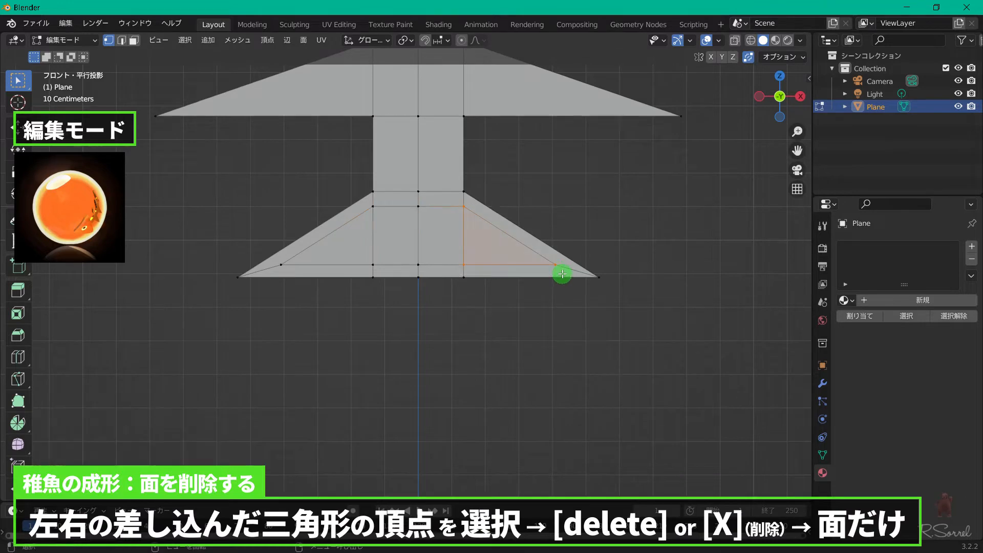
{"action": "left_click_drag", "start_coordinate": [266, 189], "coordinate": [383, 267]}
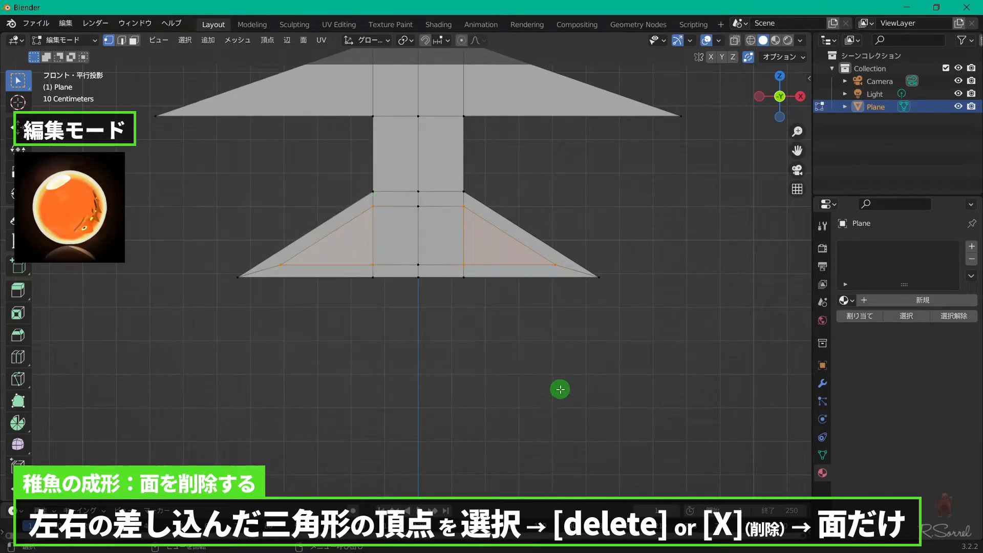
{"action": "key", "text": "x"}
{"action": "key", "text": "Down"}
{"action": "key", "text": "Down"}
{"action": "key", "text": "Down"}
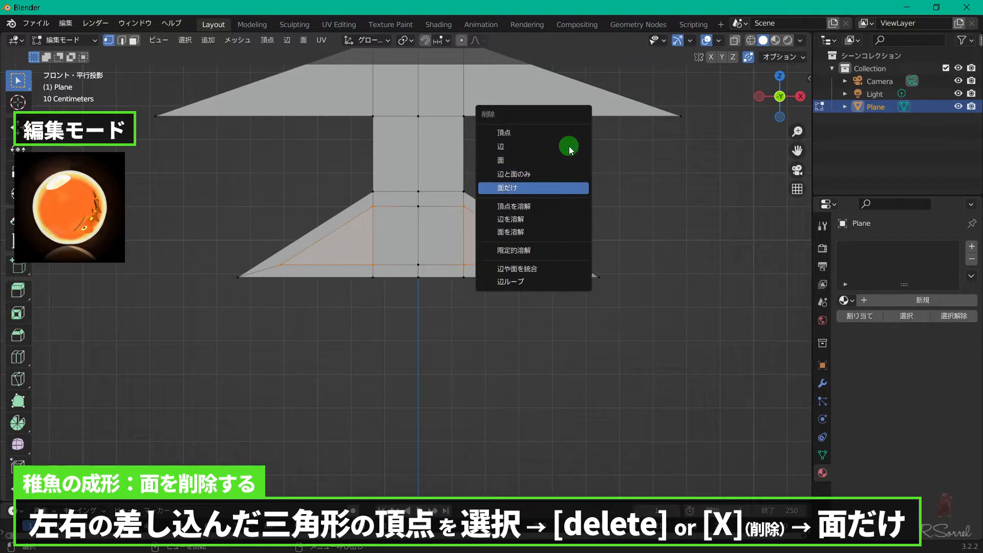
{"action": "key", "text": "Return"}
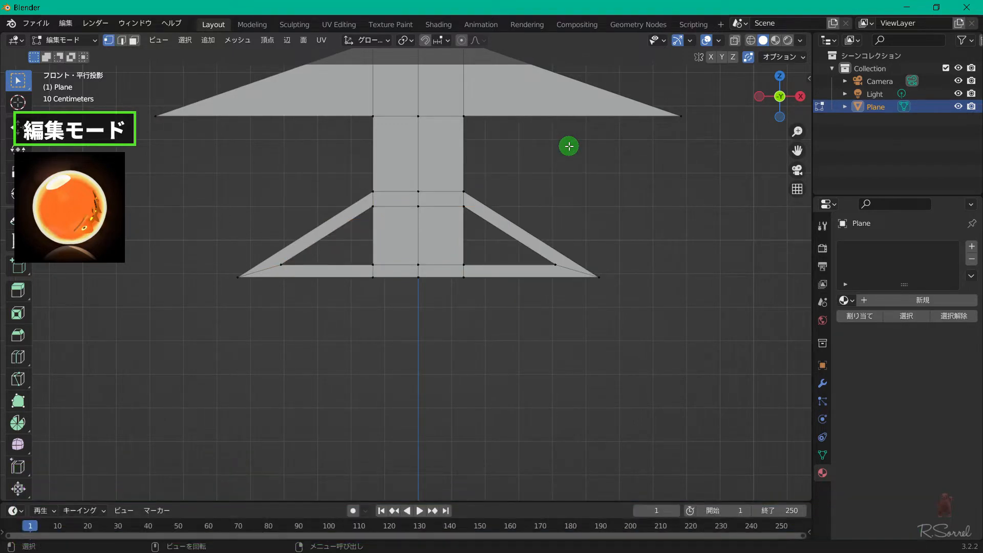
{"action": "scroll", "coordinate": [556, 180], "scroll_direction": "down", "scroll_amount": 8}
{"action": "middle_click_drag", "start_coordinate": [459, 175], "coordinate": [452, 272], "text": "shift"}
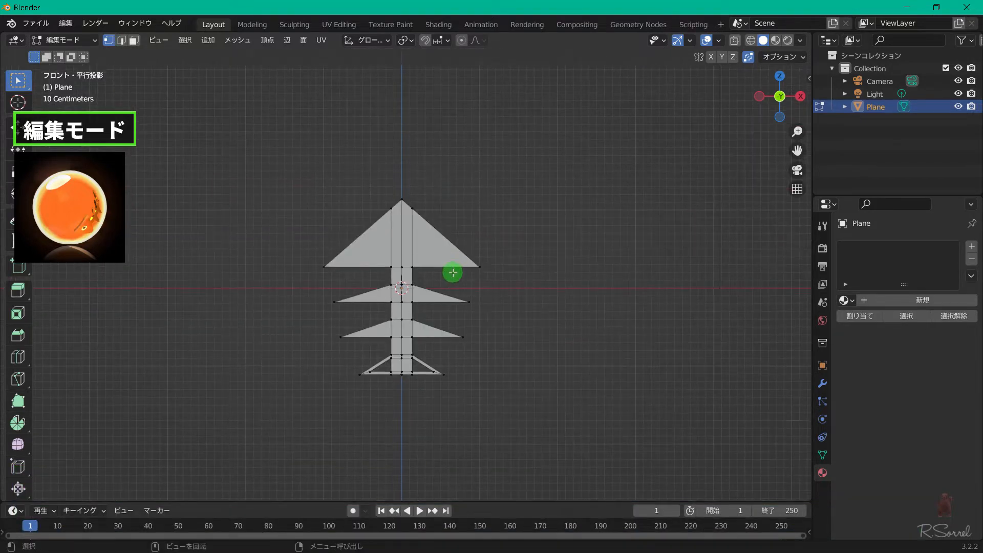
- Subdivide the head's two outer vertical edges, on either side of the centre line, with one cut
{"action": "scroll", "coordinate": [452, 272], "scroll_direction": "up", "scroll_amount": 5}
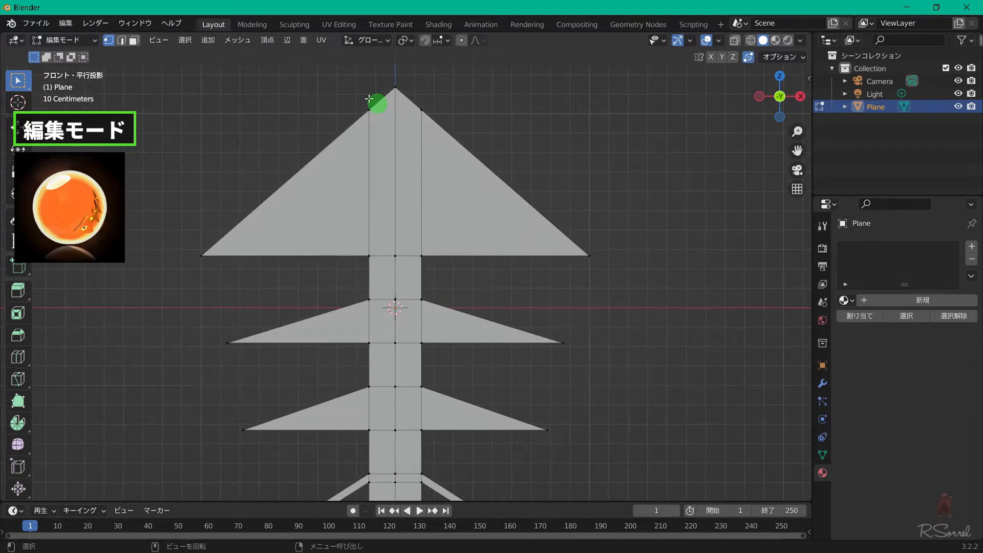
{"action": "left_click_drag", "start_coordinate": [369, 98], "coordinate": [377, 279]}
{"action": "left_click_drag", "start_coordinate": [416, 102], "coordinate": [457, 267], "text": "shift"}
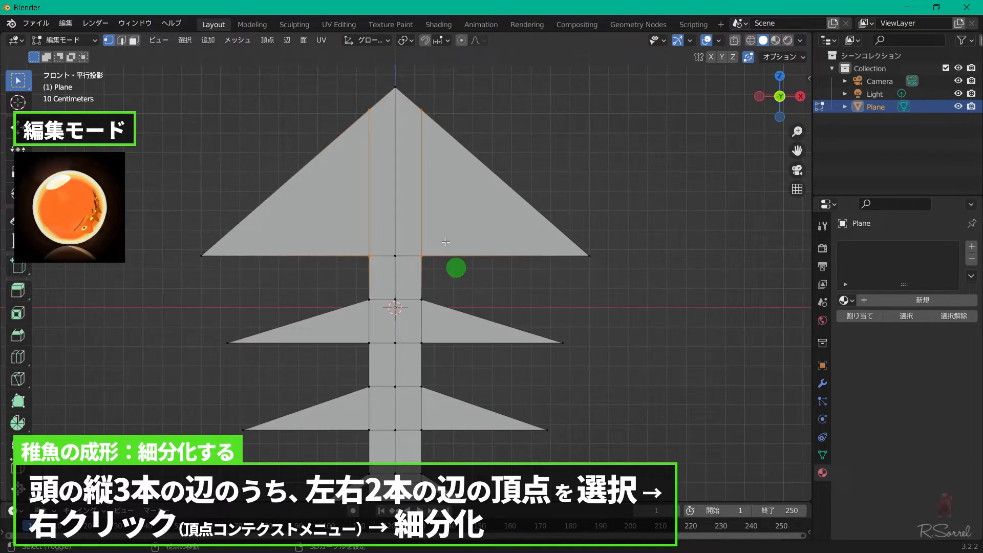
{"action": "right_click", "coordinate": [435, 186]}
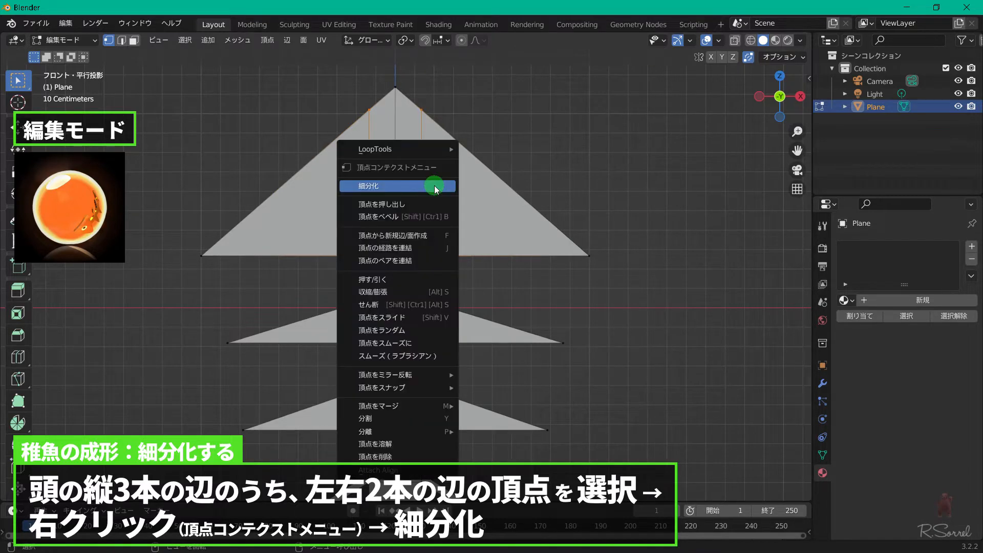
{"action": "left_click", "coordinate": [437, 186]}
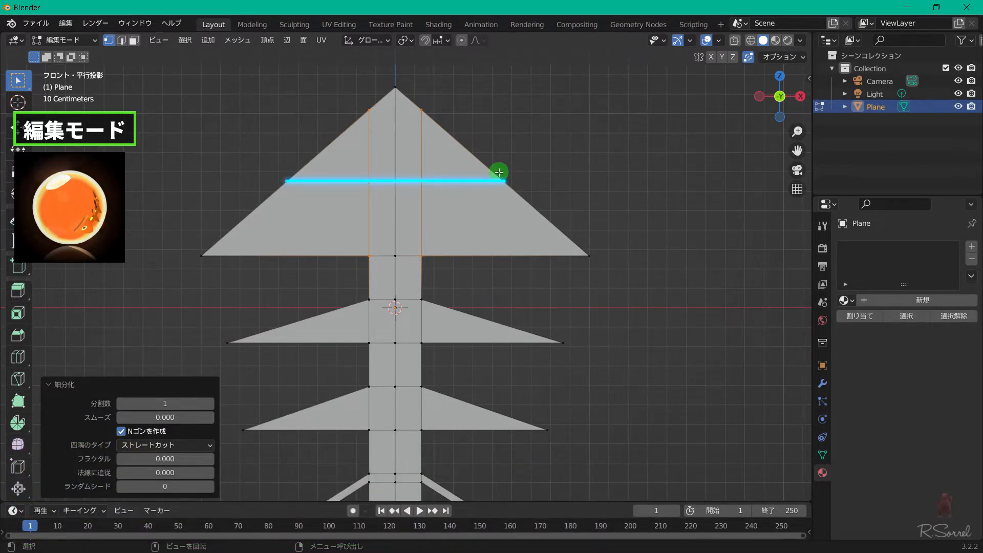
- Knife a straight horizontal cut across the full width of the head, through the midpoints of the subdivided vertical edges
{"action": "key", "text": "k"}
{"action": "left_click", "coordinate": [420, 182]}
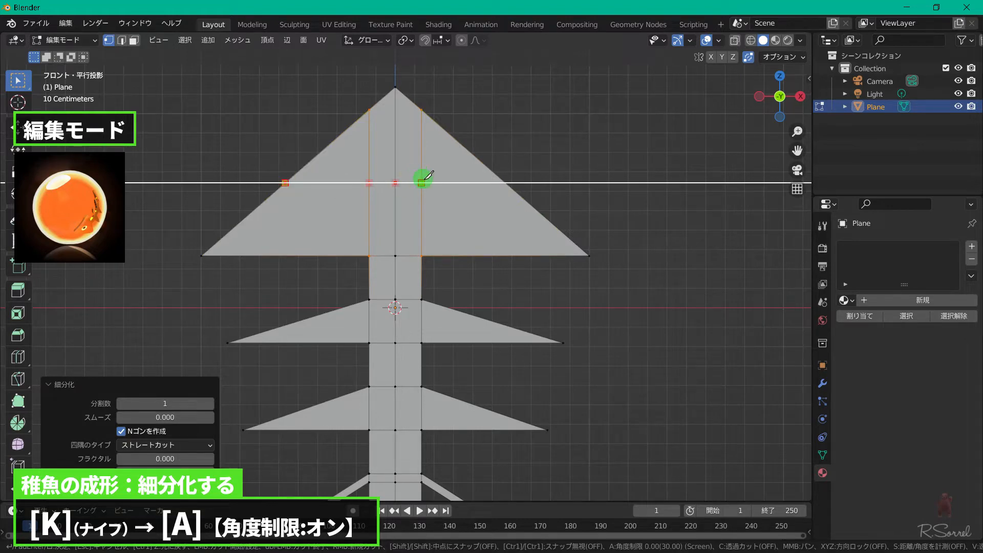
{"action": "left_click", "coordinate": [508, 182]}
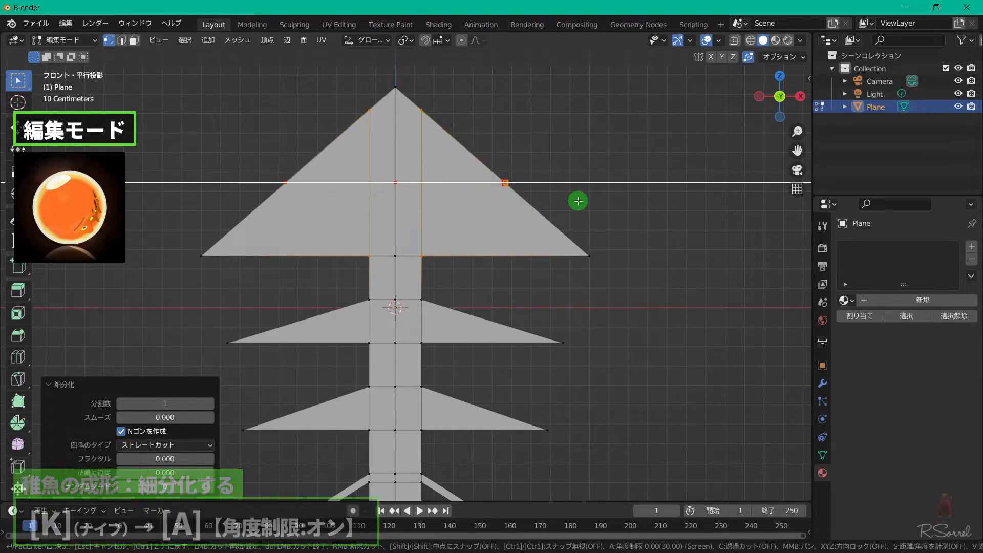
{"action": "key", "text": "Return"}
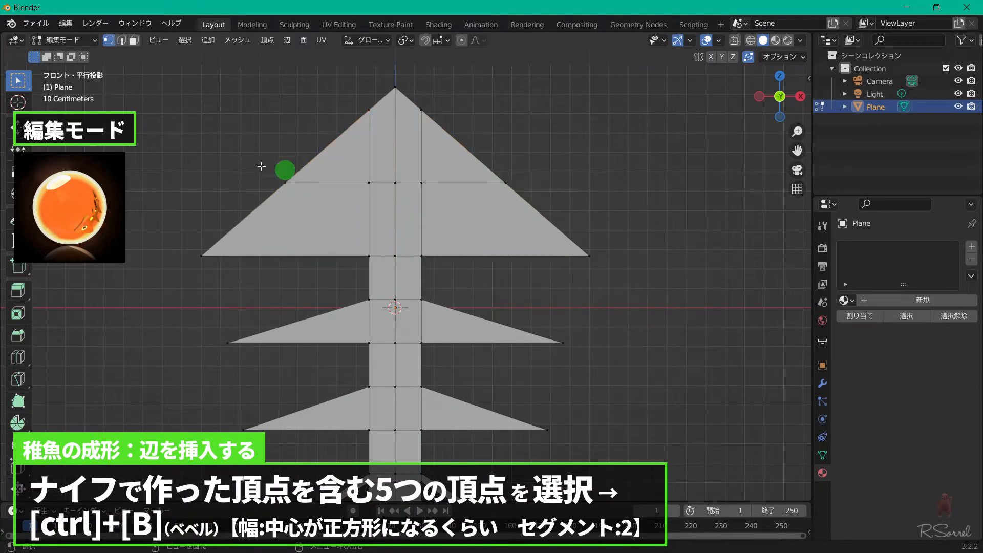
- Bevel the head's horizontal cut with 2 segments and a width of about 0.133 m, forming a square at the centre
{"action": "left_click_drag", "start_coordinate": [247, 164], "coordinate": [558, 197]}
{"action": "key", "text": "ctrl+b"}
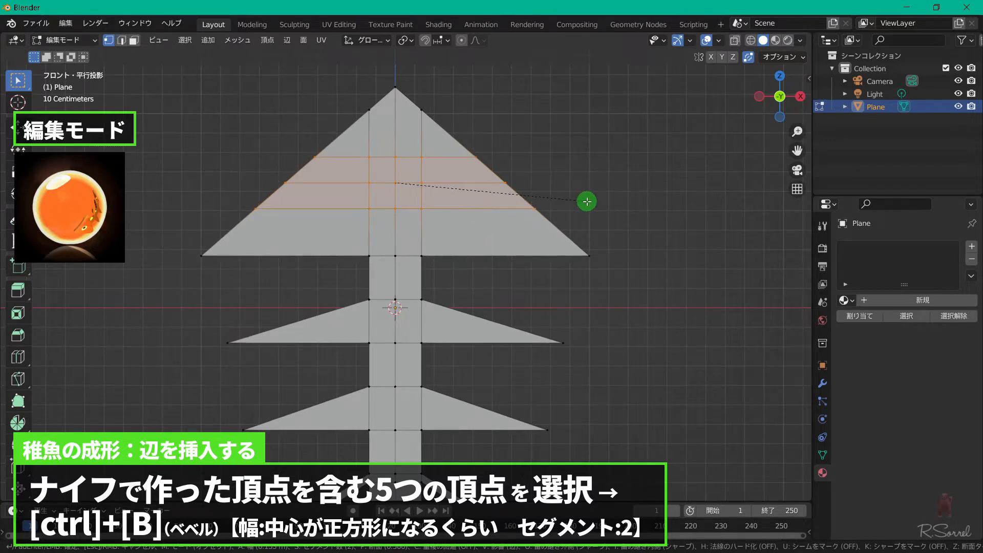
{"action": "left_click", "coordinate": [604, 201]}
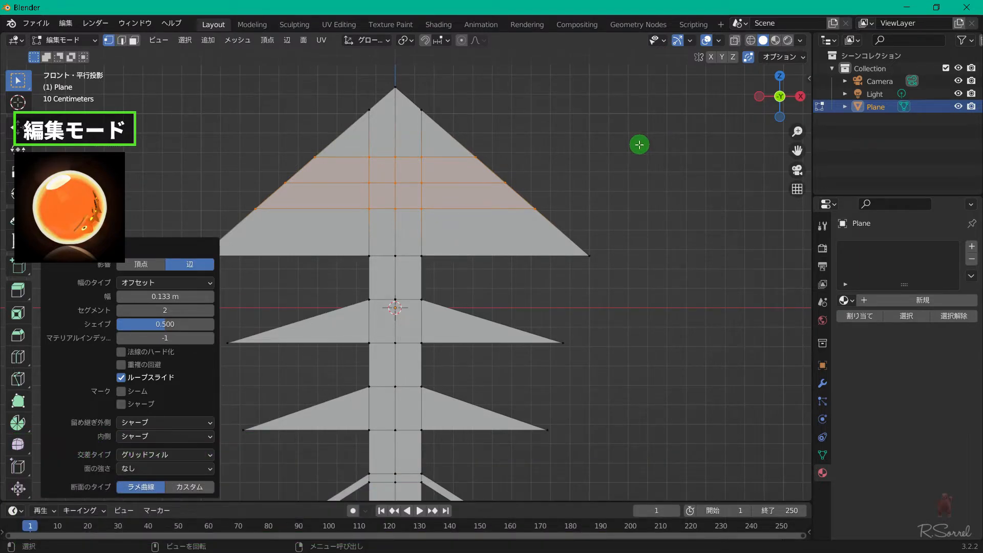
- Dissolve the centre vertex of the head's square and round the square's remaining vertices with To Sphere at factor 1.000
{"action": "left_click", "coordinate": [397, 183]}
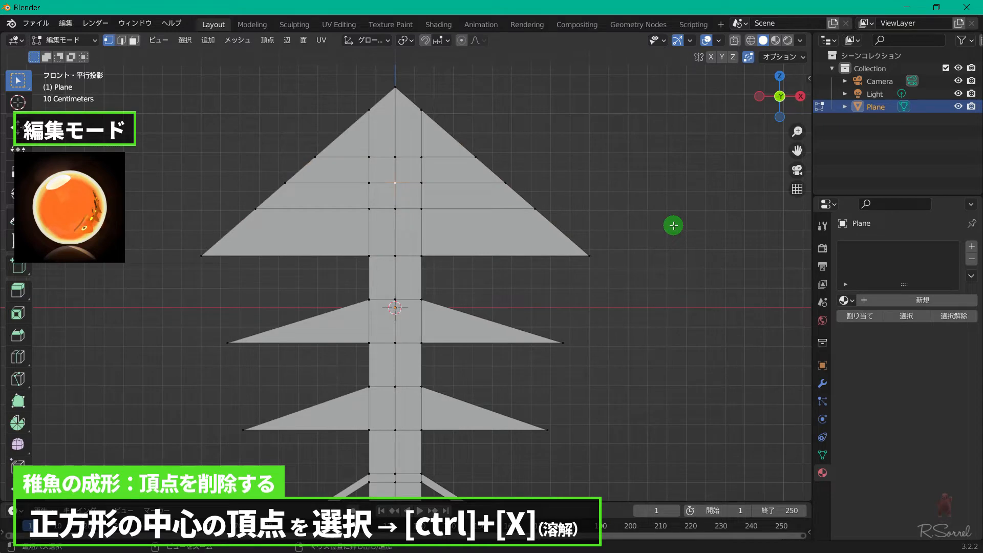
{"action": "key", "text": "ctrl+x"}
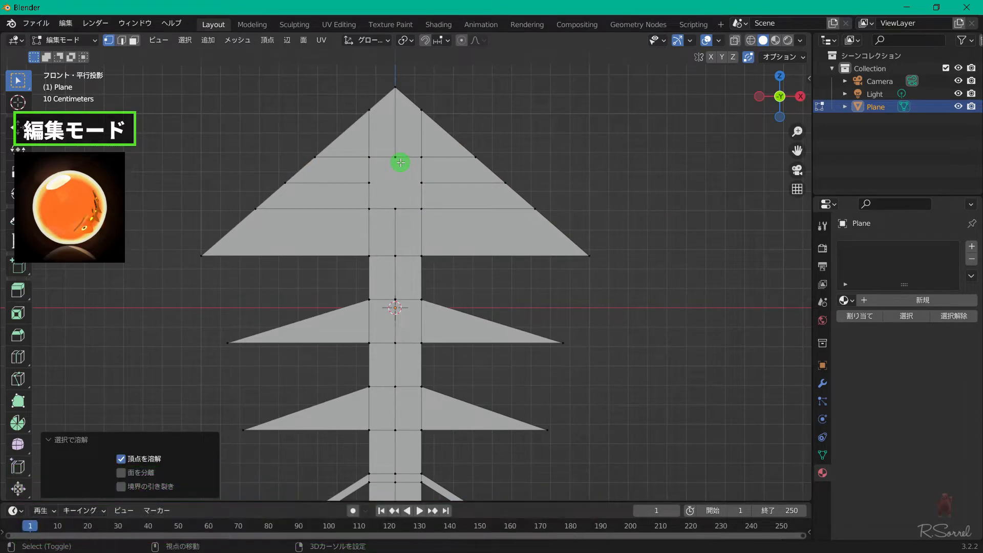
{"action": "left_click_drag", "start_coordinate": [358, 149], "coordinate": [434, 216]}
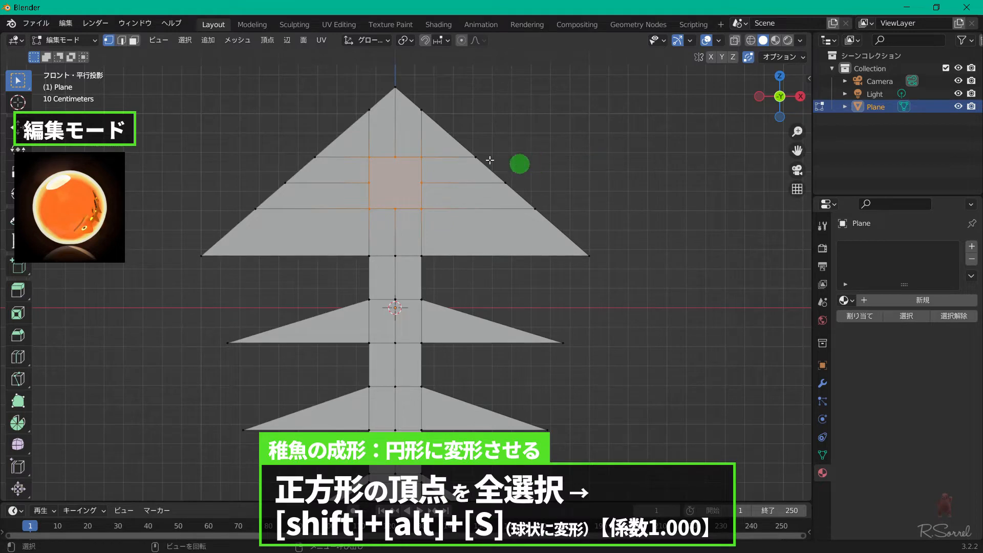
{"action": "key", "text": "shift+alt+s"}
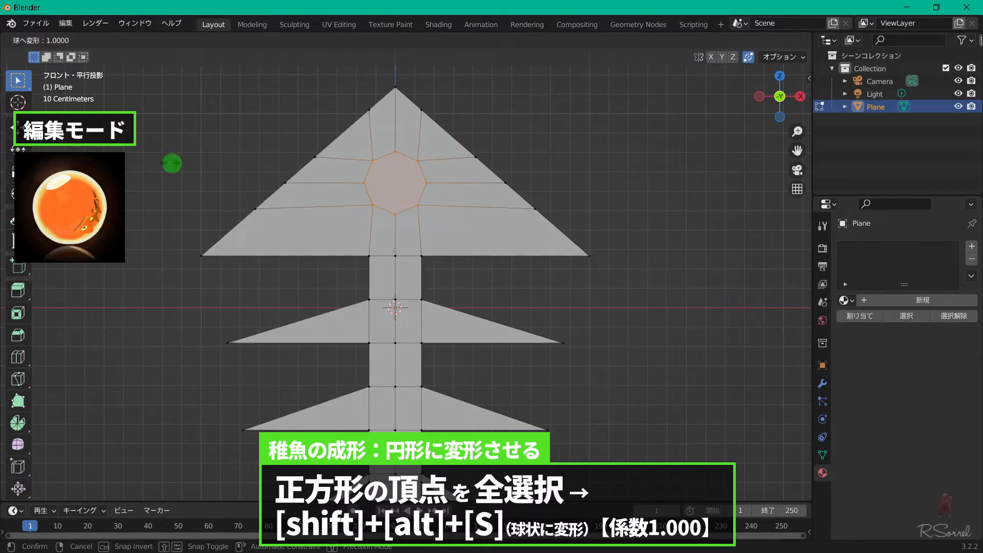
{"action": "left_click", "coordinate": [169, 163]}
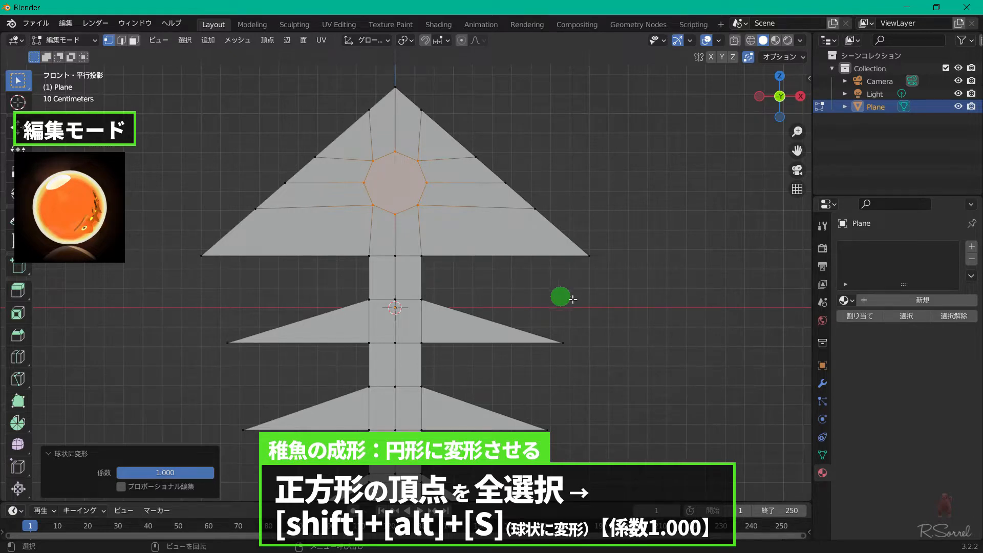
- Inset the round face in the head by about 0.065 m and delete only the inner face to open an eye hole
{"action": "key", "text": "i"}
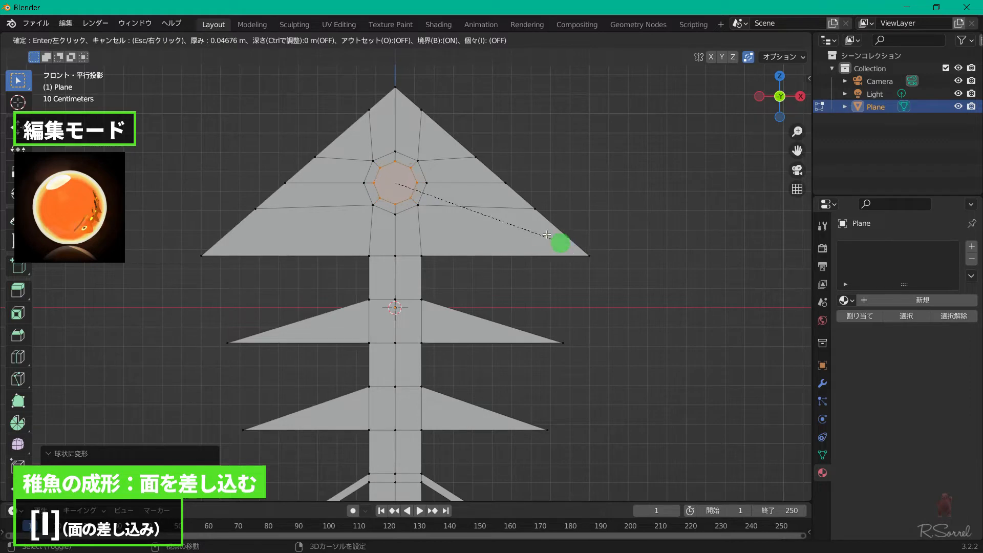
{"action": "left_click", "coordinate": [522, 219]}
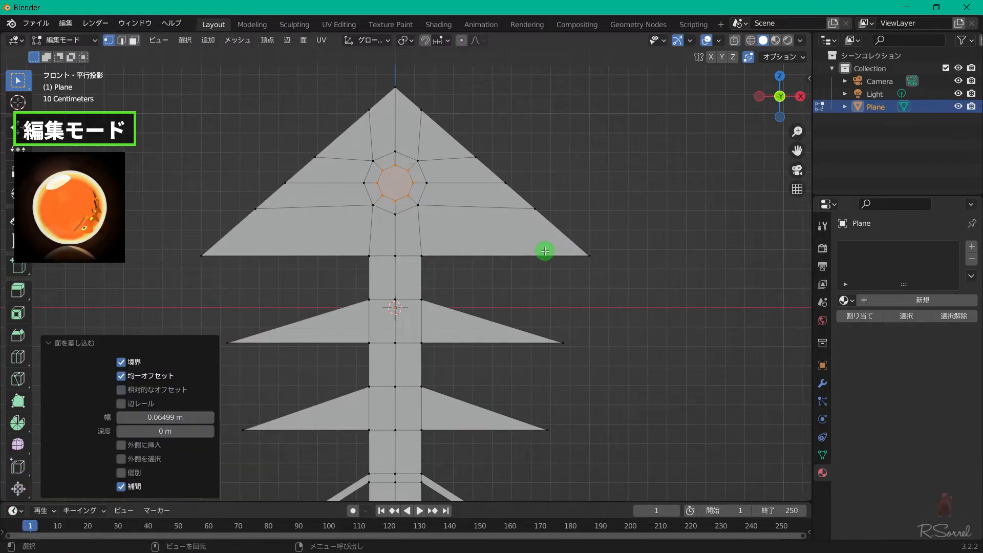
{"action": "key", "text": "x"}
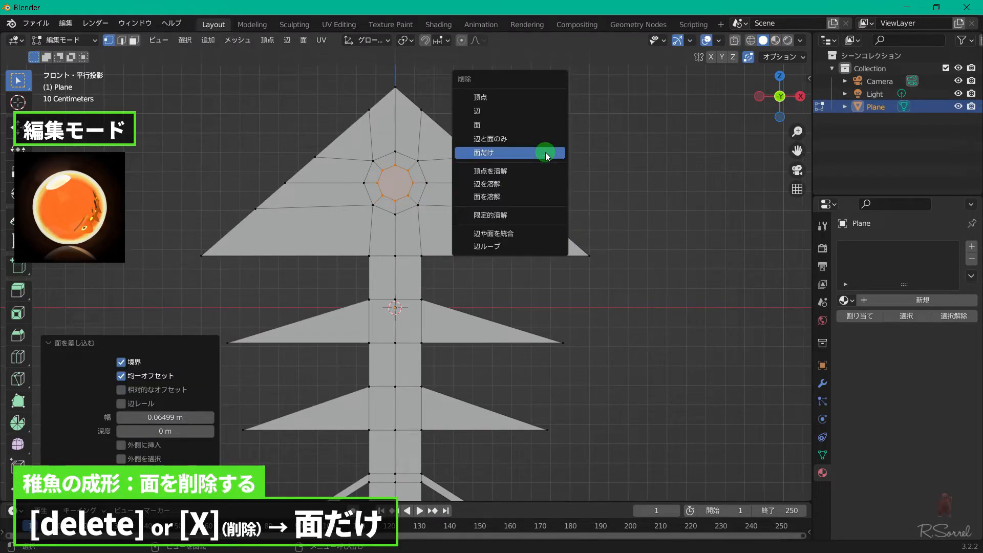
{"action": "left_click", "coordinate": [545, 154]}
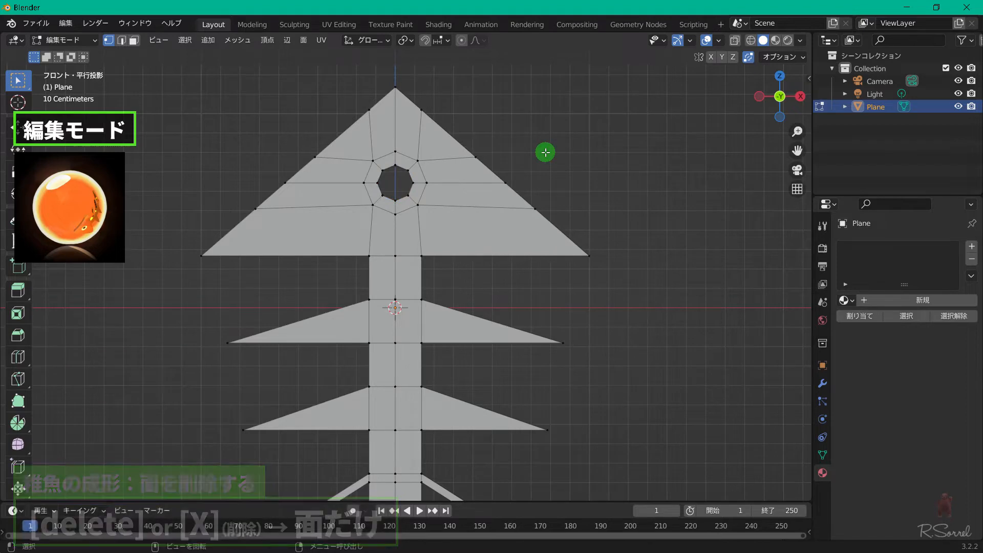
- Add a Subdivision Surface modifier with viewport level 2 to the fish and check the smoothed shape in Object Mode
{"action": "scroll", "coordinate": [542, 153], "scroll_direction": "down", "scroll_amount": 2}
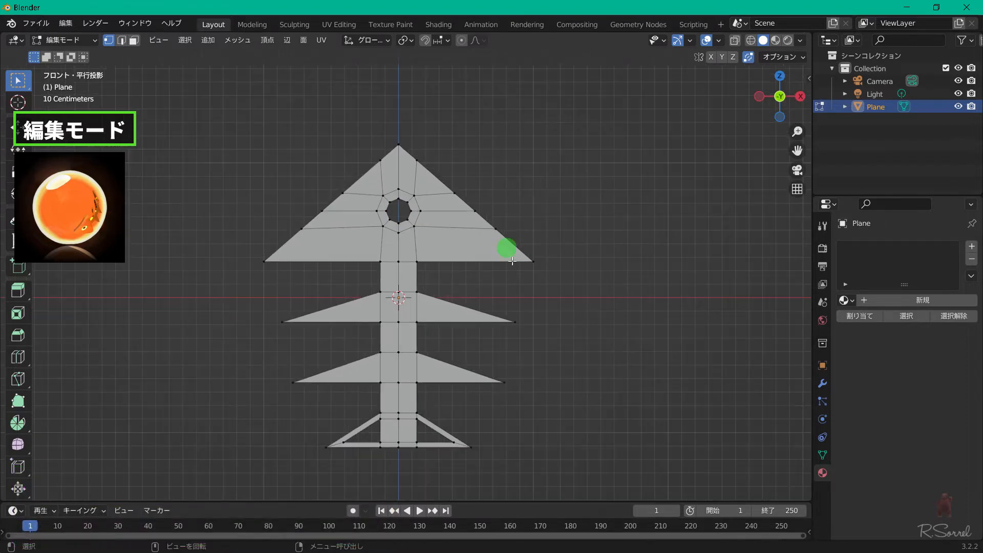
{"action": "middle_click_drag", "start_coordinate": [485, 252], "coordinate": [488, 201], "text": "shift"}
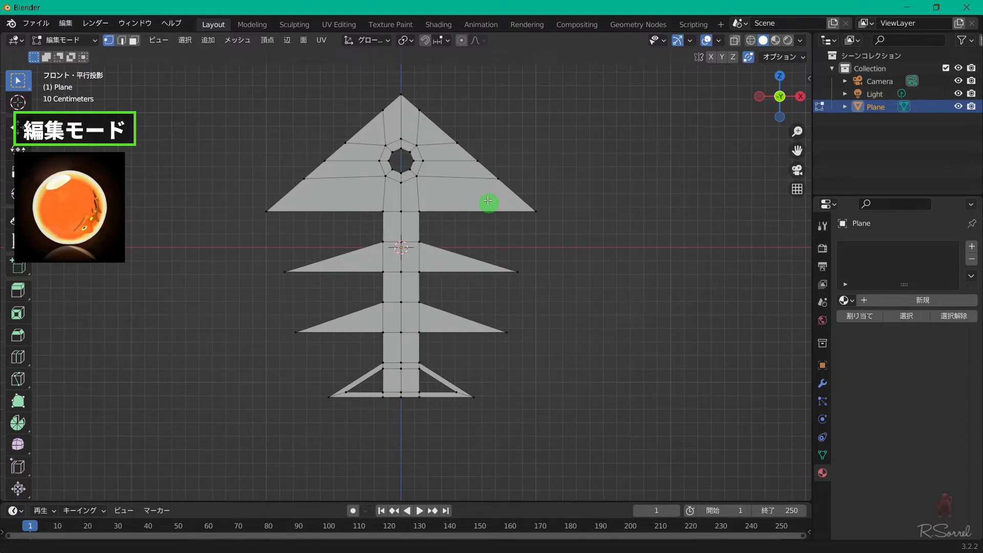
{"action": "middle_click_drag", "start_coordinate": [488, 201], "coordinate": [486, 191], "text": "shift"}
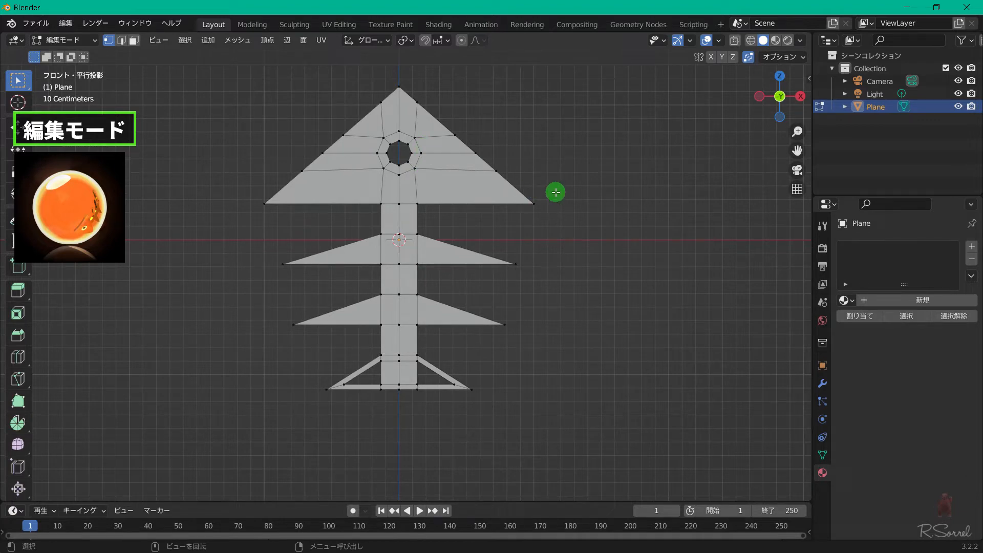
{"action": "left_click", "coordinate": [822, 383]}
{"action": "left_click", "coordinate": [874, 248]}
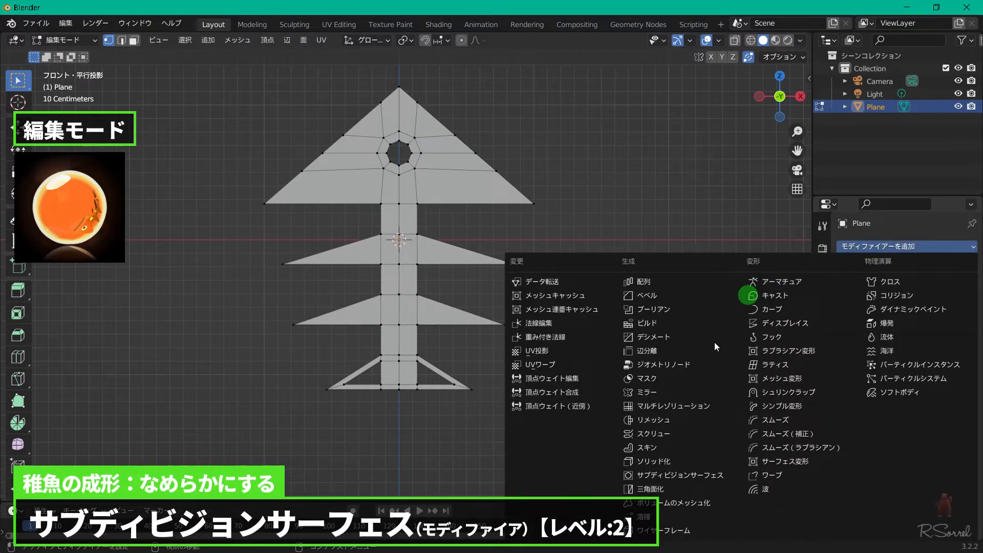
{"action": "left_click", "coordinate": [719, 475]}
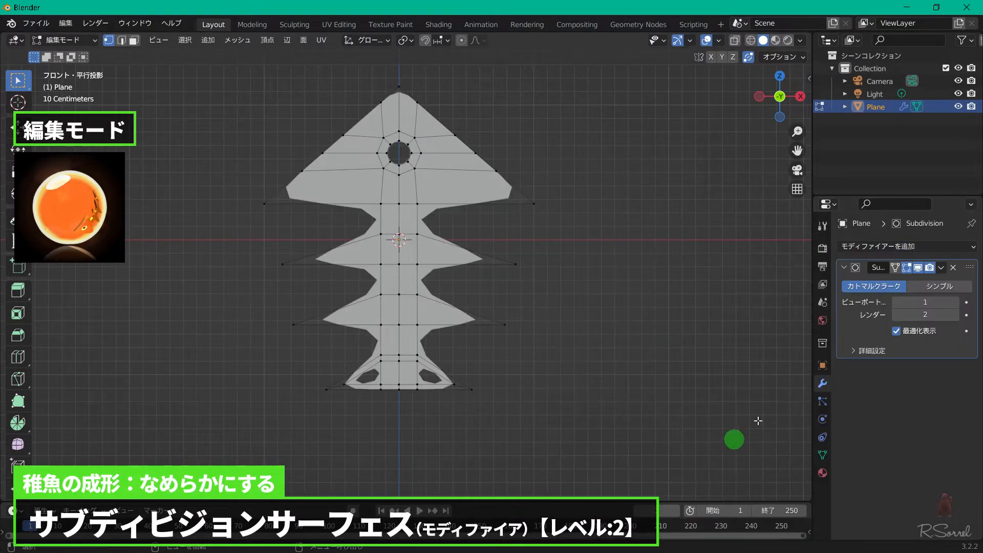
{"action": "left_click", "coordinate": [955, 302]}
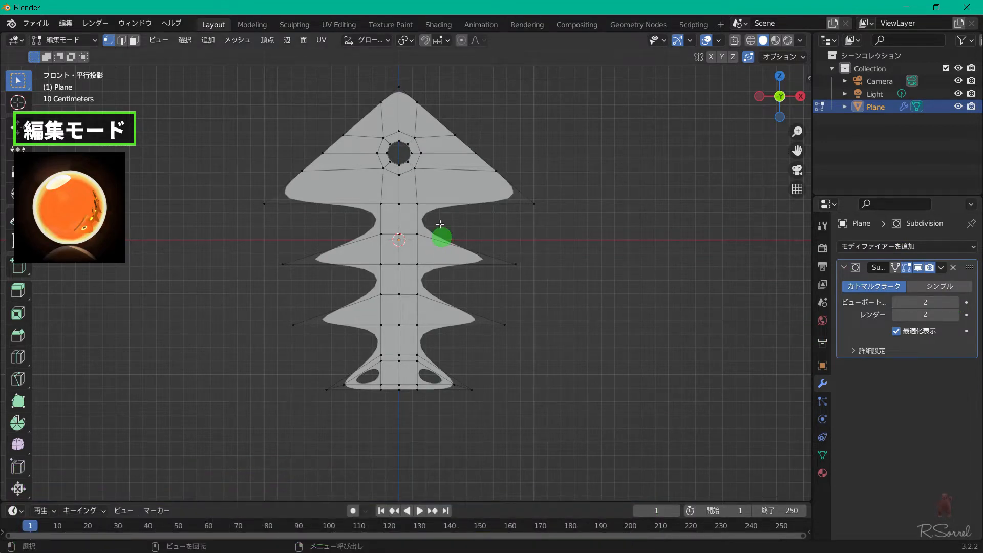
{"action": "key", "text": "Tab"}
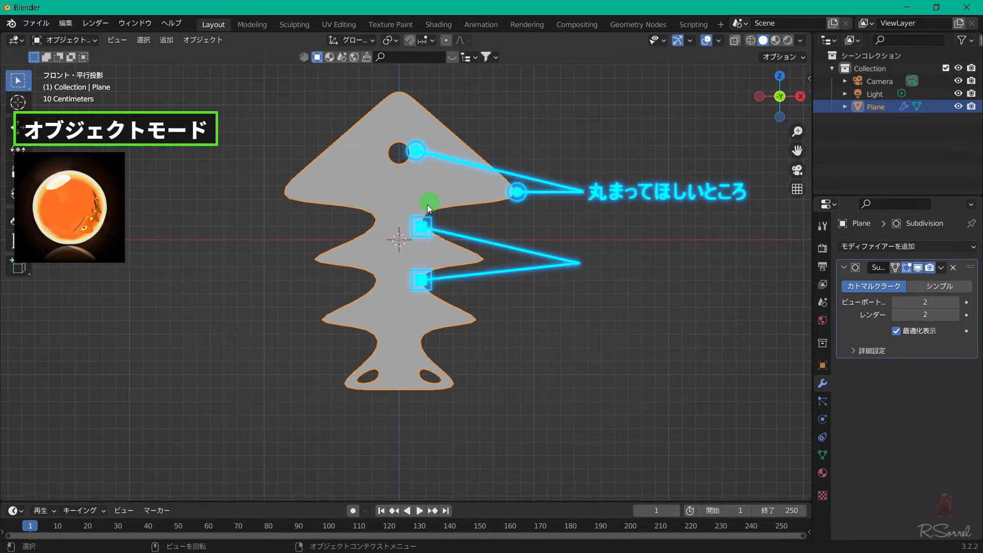
{"action": "key", "text": "Tab"}
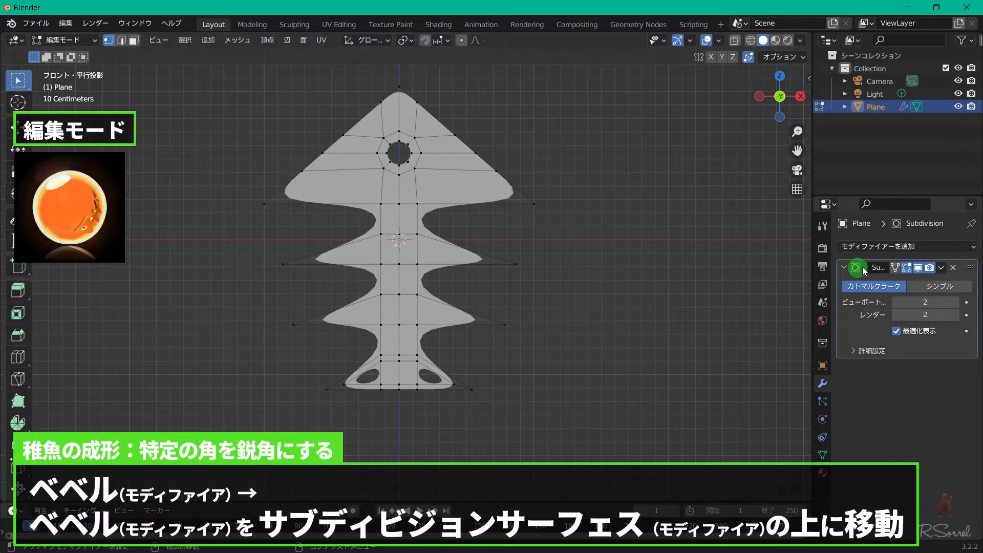
- Add a Bevel modifier, place it above the Subdivision modifier and set it to affect vertices
{"action": "left_click", "coordinate": [846, 267]}
{"action": "left_click", "coordinate": [905, 247]}
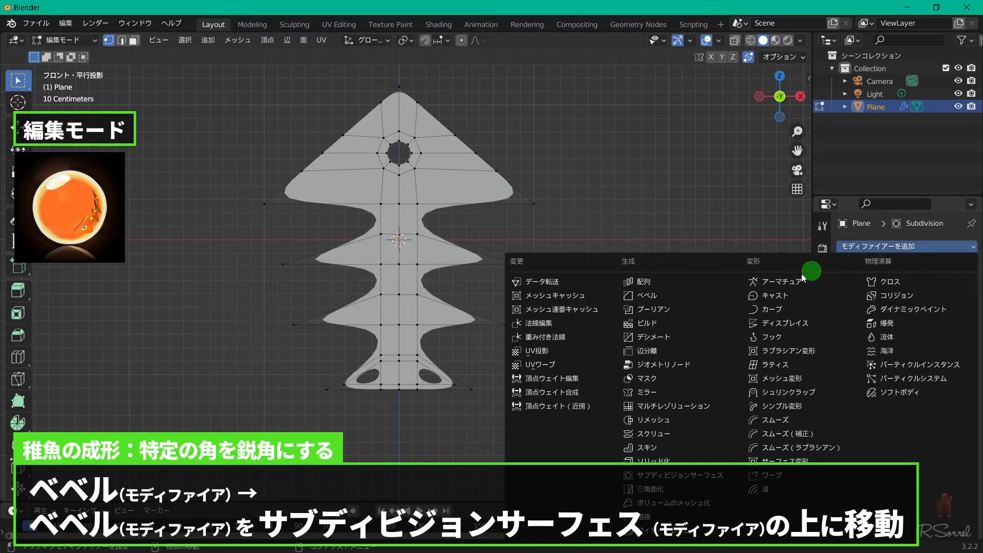
{"action": "left_click", "coordinate": [722, 296]}
{"action": "left_click_drag", "start_coordinate": [970, 308], "coordinate": [967, 260]}
{"action": "left_click", "coordinate": [881, 287]}
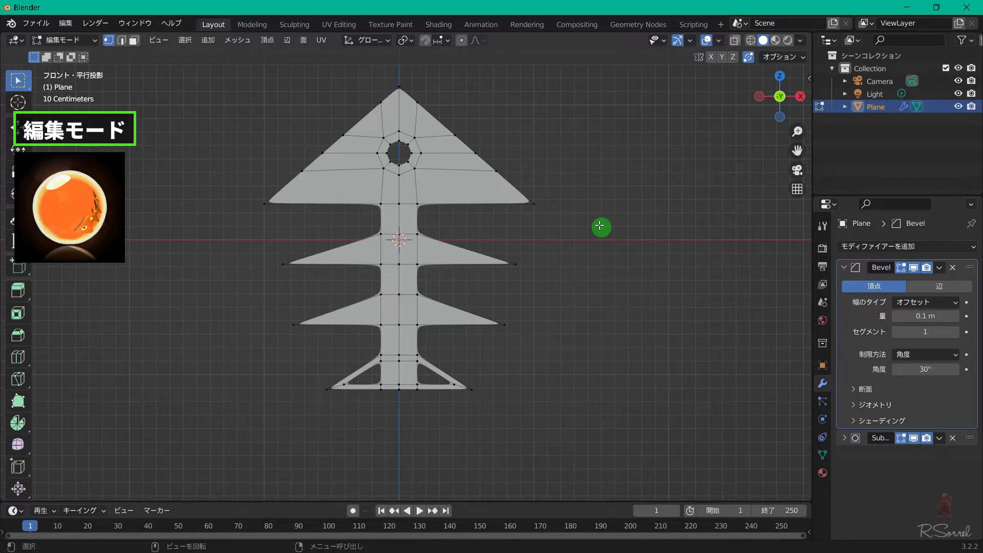
- Set the vertex mean bevel weight to 1.00 for the spine's side vertices and the inner corners of the tail openings
{"action": "left_click_drag", "start_coordinate": [410, 190], "coordinate": [434, 371]}
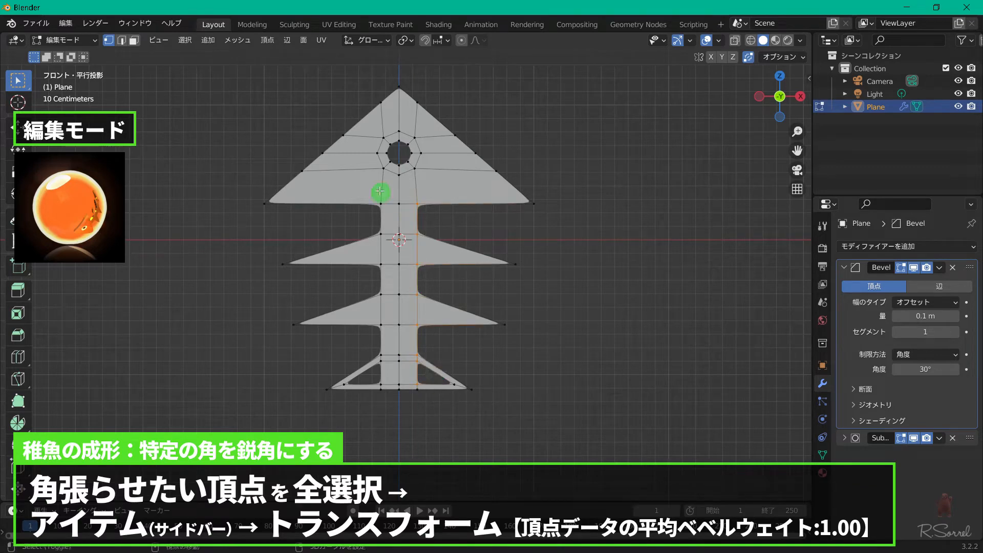
{"action": "left_click_drag", "start_coordinate": [372, 185], "coordinate": [385, 387]}
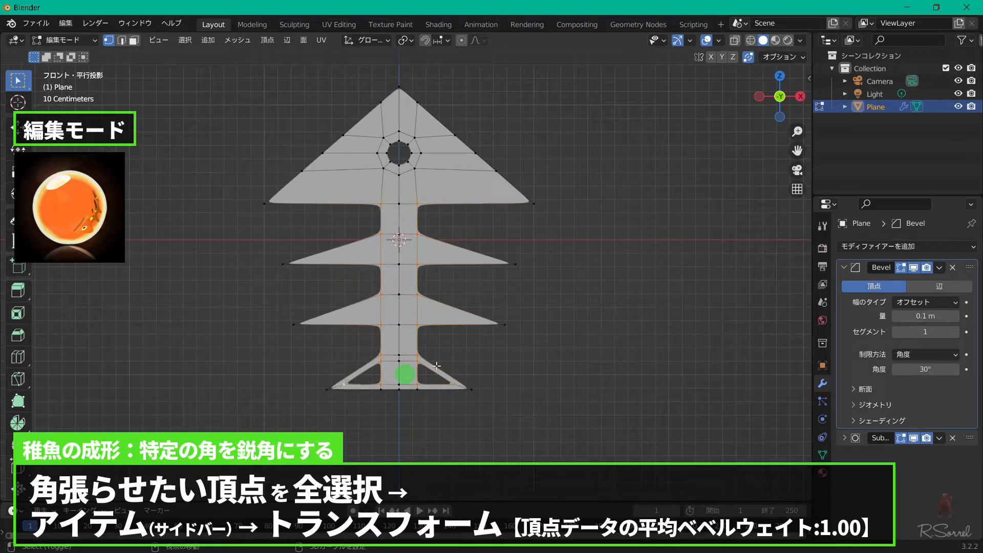
{"action": "key", "text": "n"}
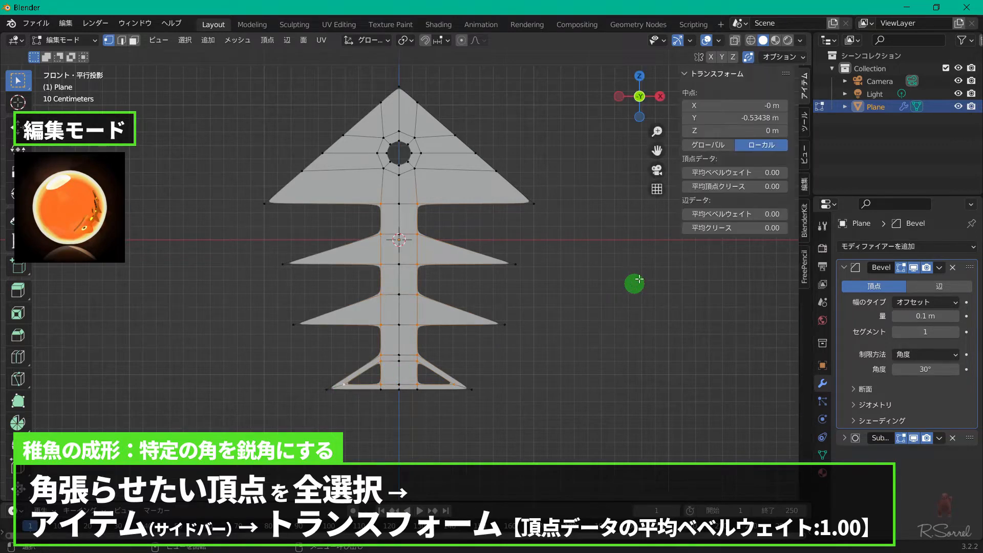
{"action": "left_click_drag", "start_coordinate": [729, 175], "coordinate": [839, 177]}
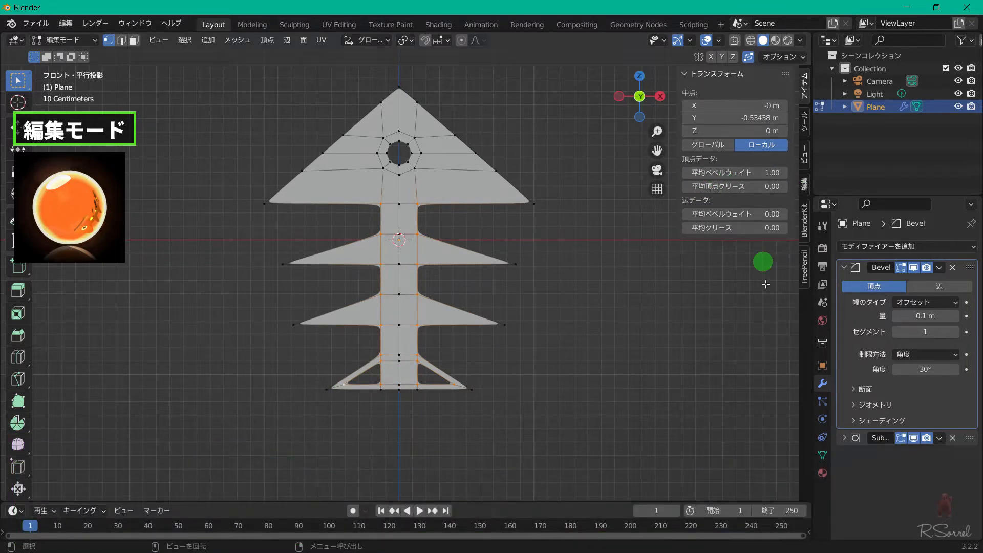
- Set the Bevel modifier's limit method to Weight
{"action": "left_click", "coordinate": [933, 354]}
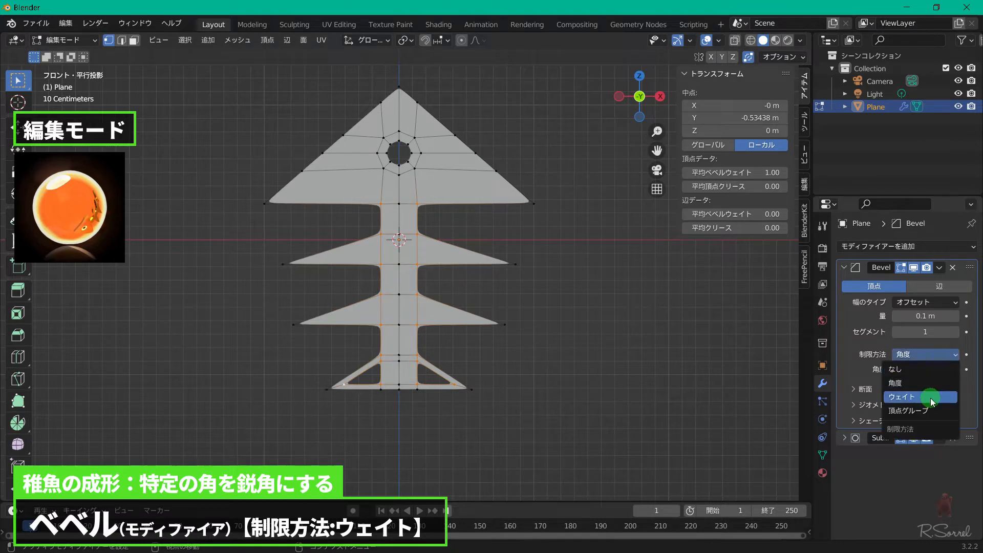
{"action": "left_click", "coordinate": [929, 397]}
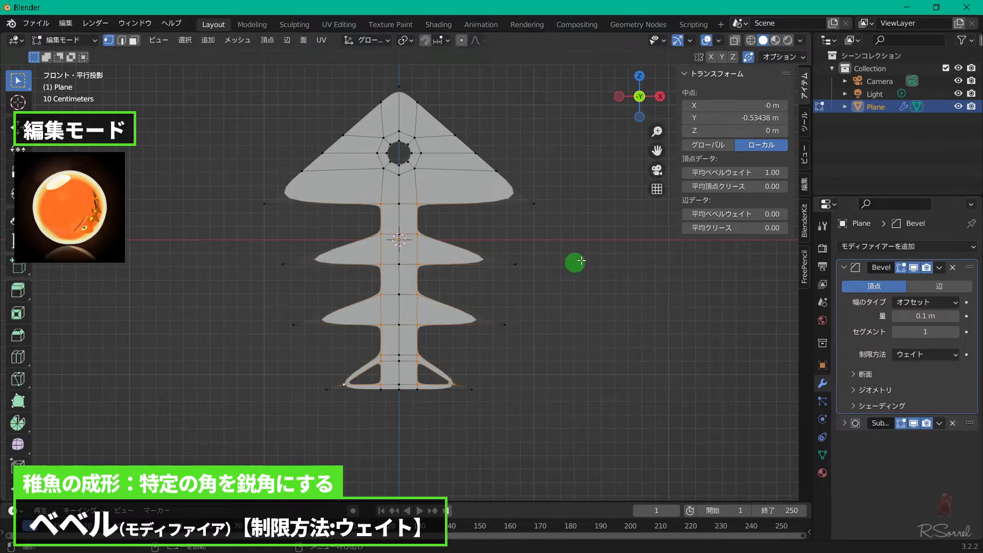
{"action": "key", "text": "n"}
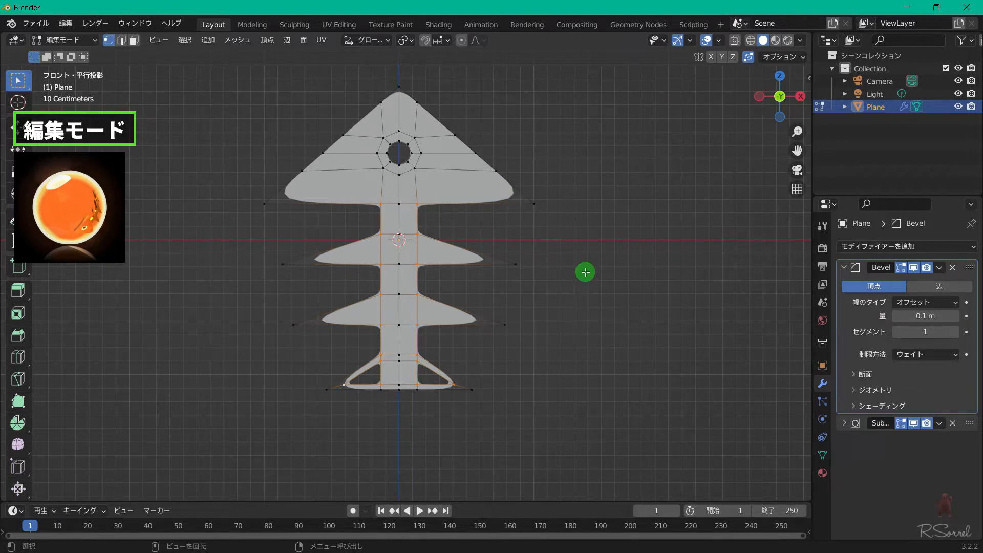
- Set the Bevel modifier's segments to 2 and collapse its settings
{"action": "scroll", "coordinate": [448, 230], "scroll_direction": "up", "scroll_amount": 2}
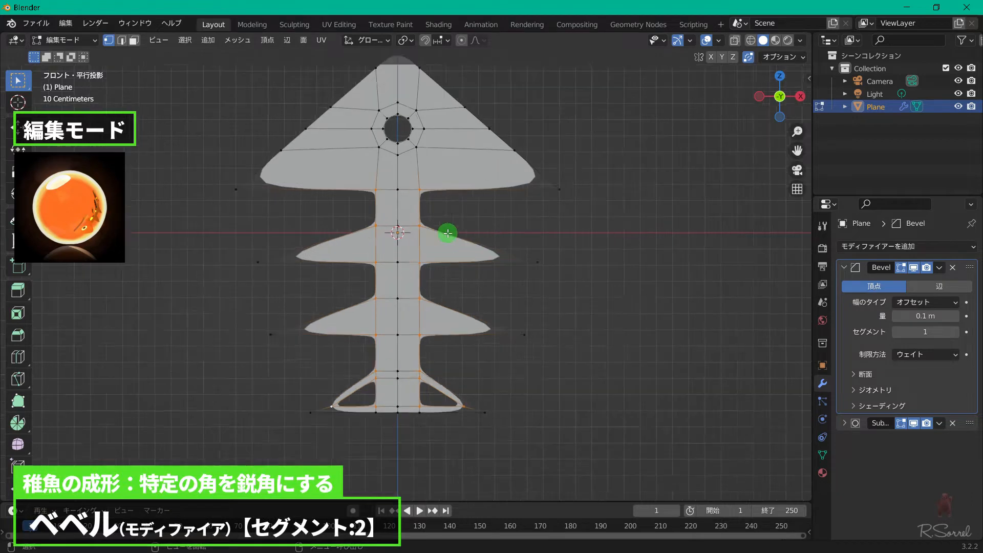
{"action": "left_click", "coordinate": [955, 331]}
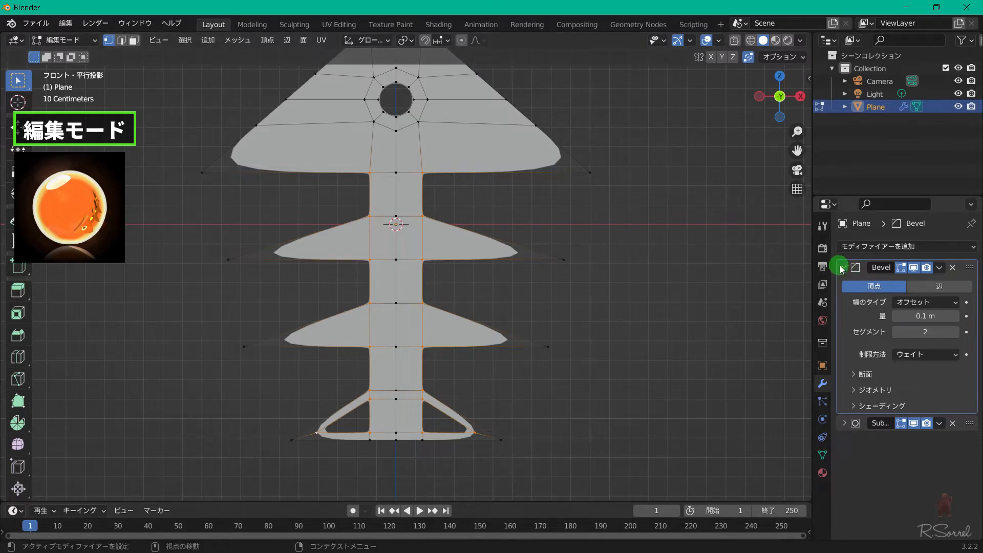
{"action": "left_click", "coordinate": [842, 267]}
- Add a Solidify modifier to the fish and set its thickness to 0.1 m
{"action": "middle_click_drag", "start_coordinate": [687, 253], "coordinate": [533, 259]}
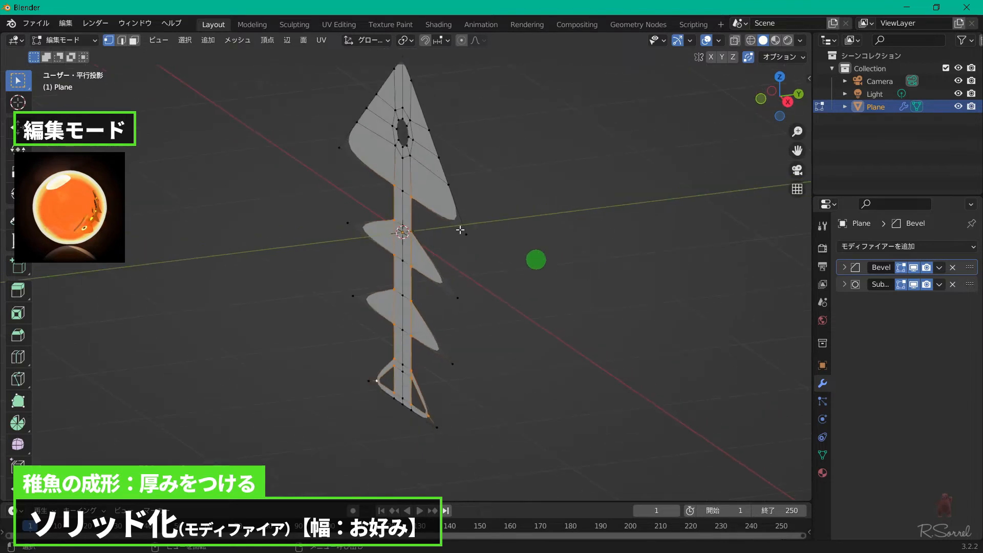
{"action": "left_click", "coordinate": [858, 246]}
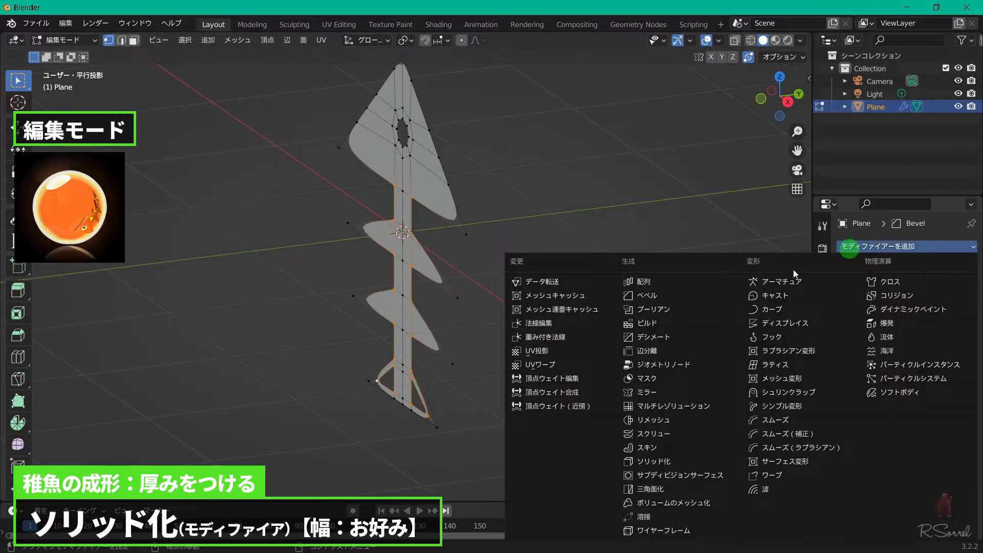
{"action": "left_click", "coordinate": [695, 462]}
{"action": "left_click", "coordinate": [955, 336]}
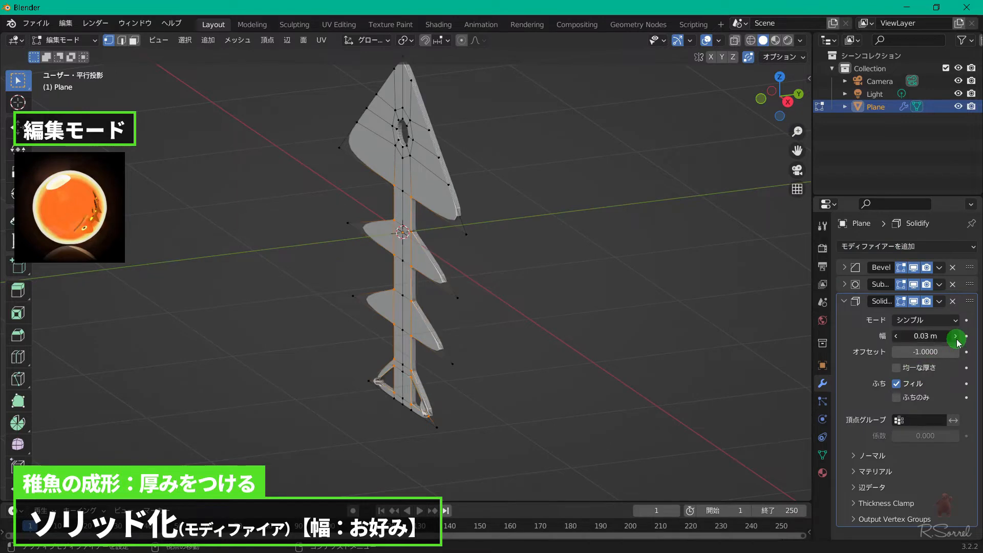
{"action": "left_click", "coordinate": [956, 336]}
{"action": "left_click", "coordinate": [957, 340]}
{"action": "left_click", "coordinate": [957, 339]}
{"action": "left_click", "coordinate": [957, 339]}
{"action": "left_click", "coordinate": [957, 339]}
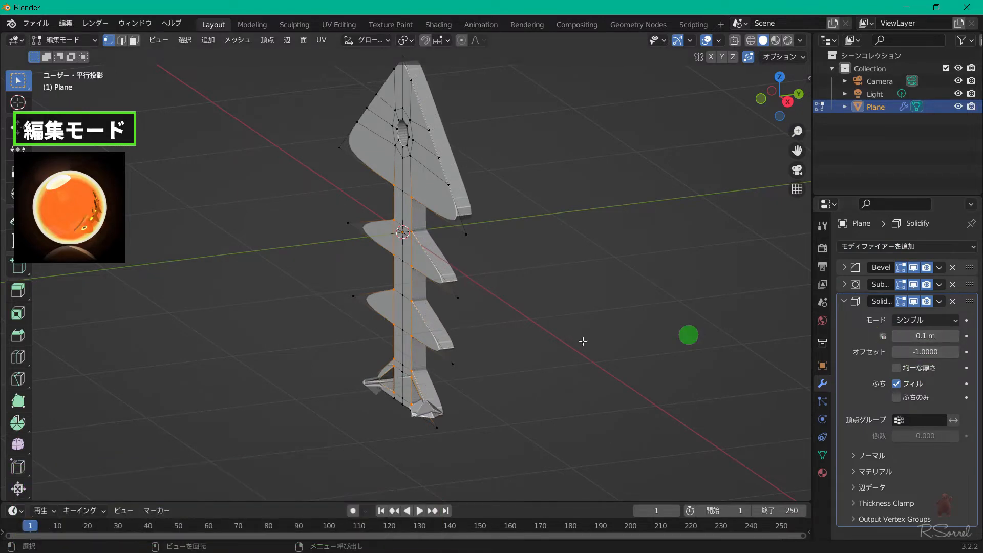
- Knife-cut an angle-constrained vertical edge through the outer corner of the right tail opening, across the tail frame to its bottom edge
{"action": "middle_click_drag", "start_coordinate": [443, 343], "coordinate": [496, 287]}
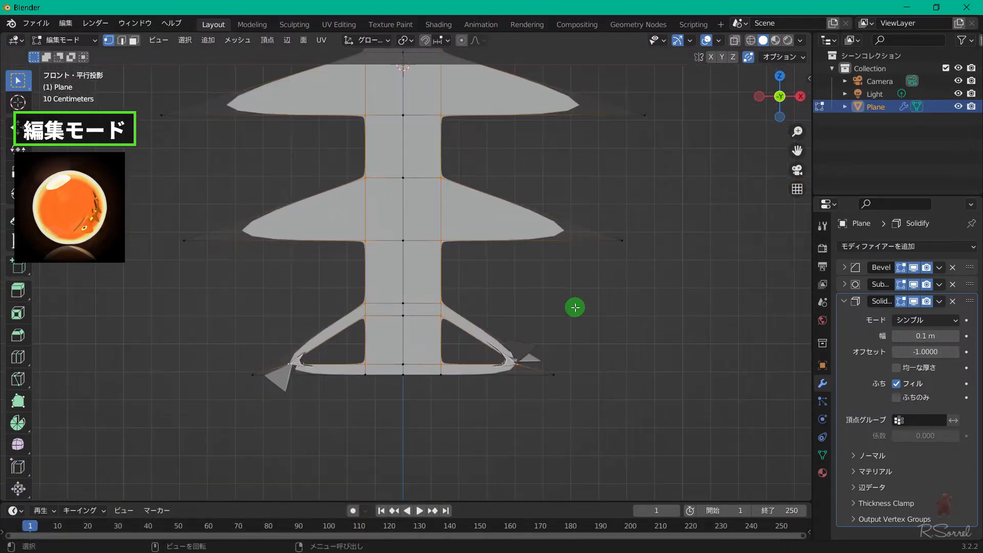
{"action": "scroll", "coordinate": [592, 340], "scroll_direction": "up", "scroll_amount": 1}
{"action": "scroll", "coordinate": [612, 374], "scroll_direction": "up", "scroll_amount": 1}
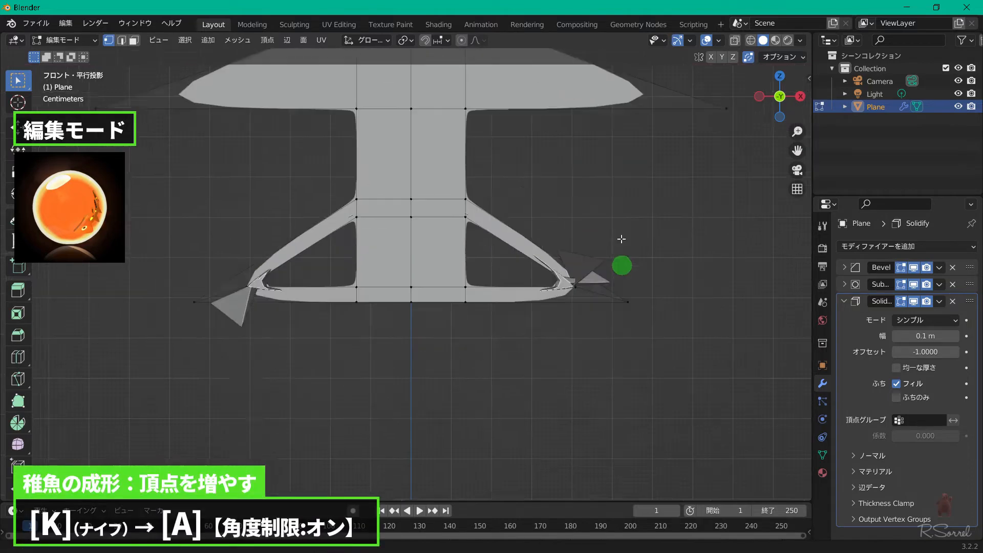
{"action": "middle_click_drag", "start_coordinate": [621, 239], "coordinate": [613, 205], "text": "shift"}
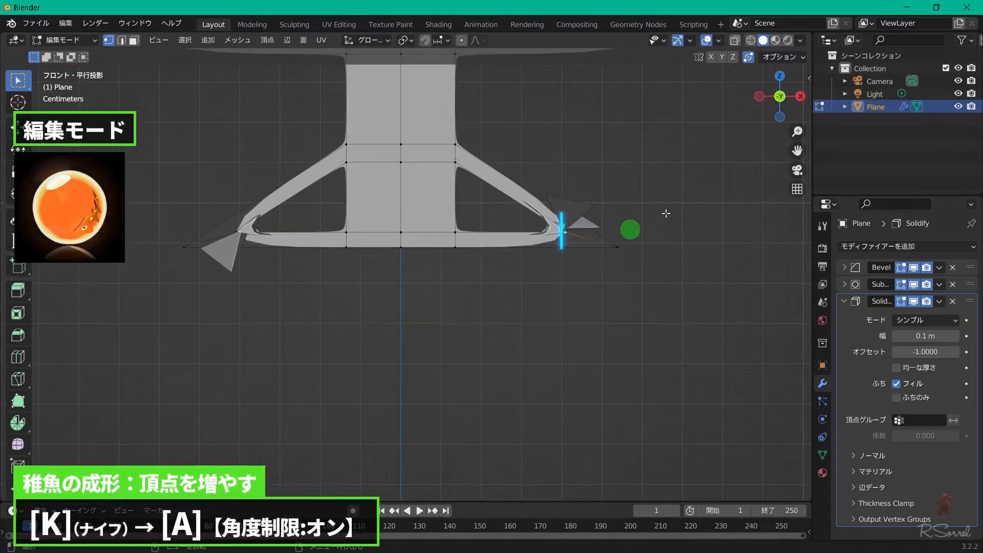
{"action": "key", "text": "k"}
{"action": "key", "text": "a"}
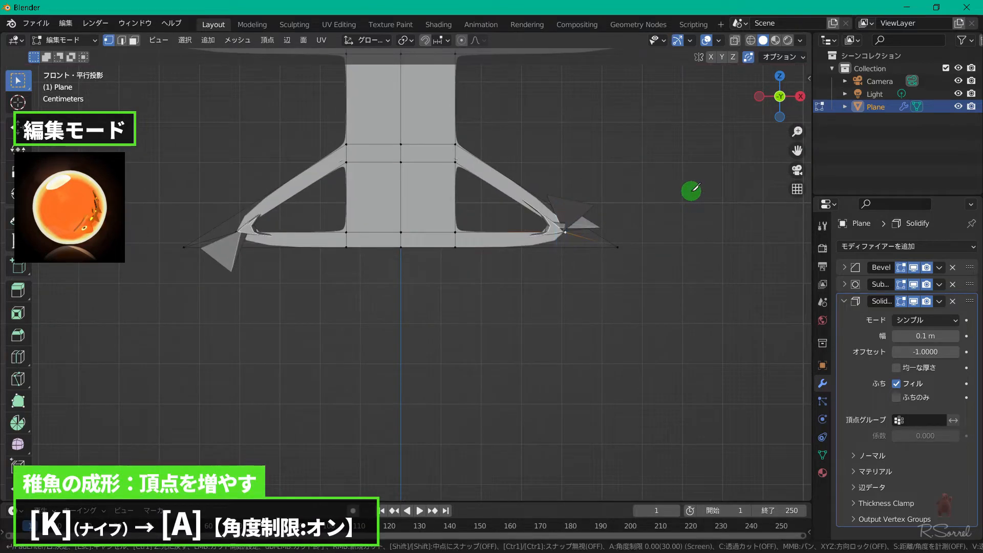
{"action": "left_click", "coordinate": [565, 231]}
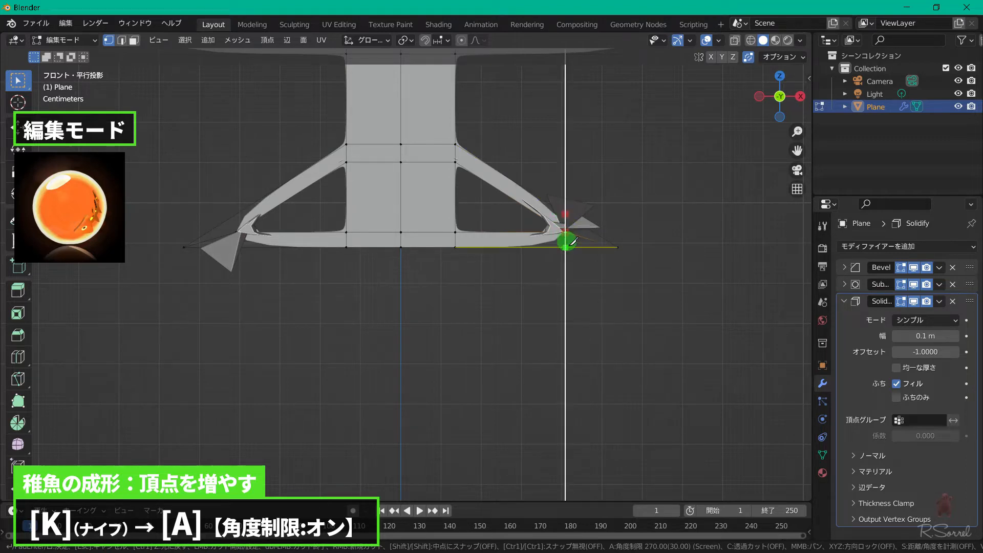
{"action": "left_click", "coordinate": [566, 247]}
{"action": "key", "text": "Return"}
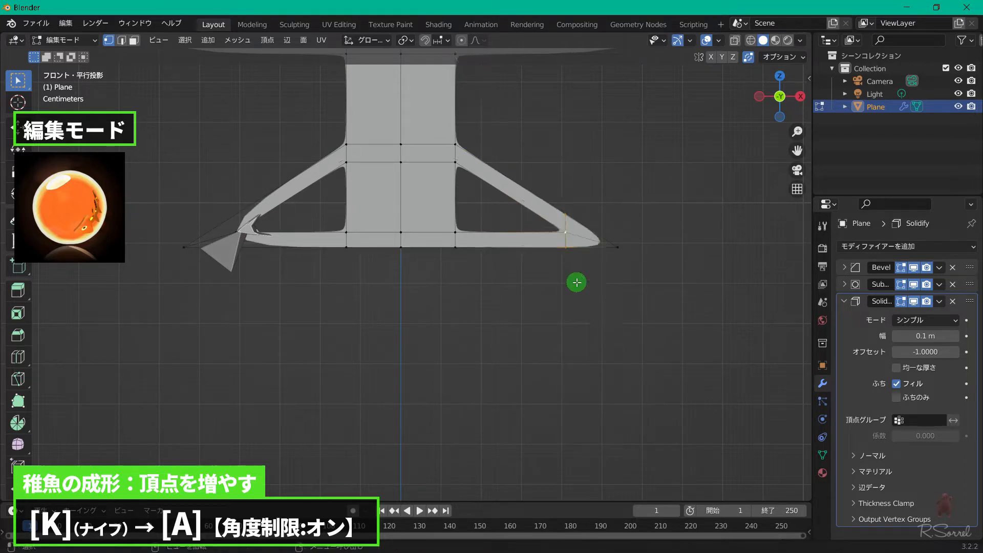
- Knife-cut a matching angle-constrained vertical edge through the outer corner of the left tail opening
{"action": "key", "text": "k"}
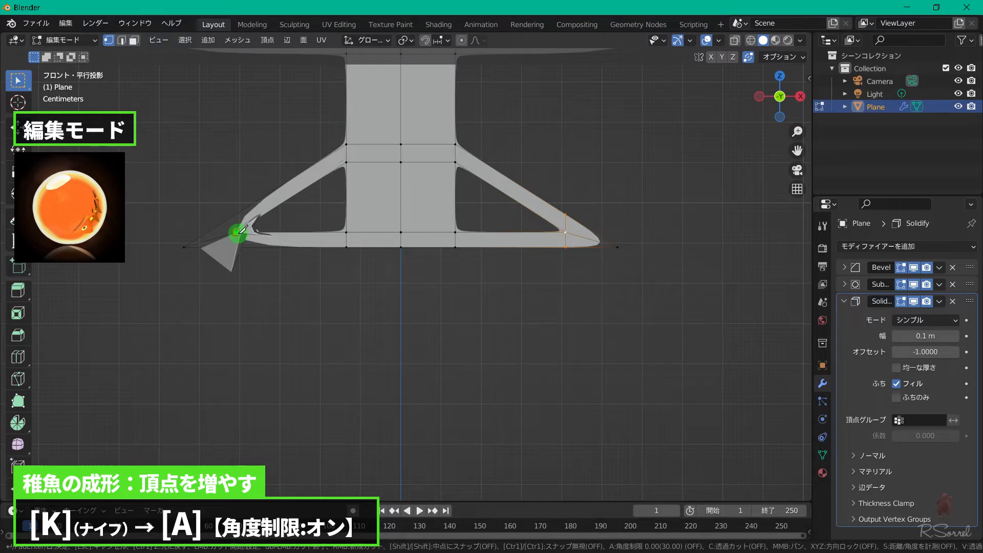
{"action": "left_click", "coordinate": [236, 232]}
{"action": "key", "text": "a"}
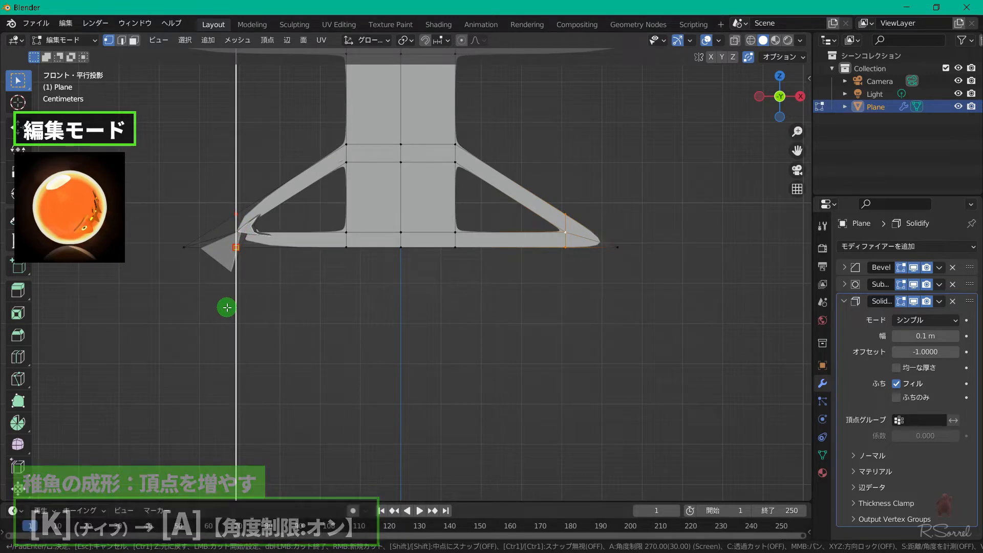
{"action": "key", "text": "Return"}
{"action": "key", "text": "ctrl+r"}
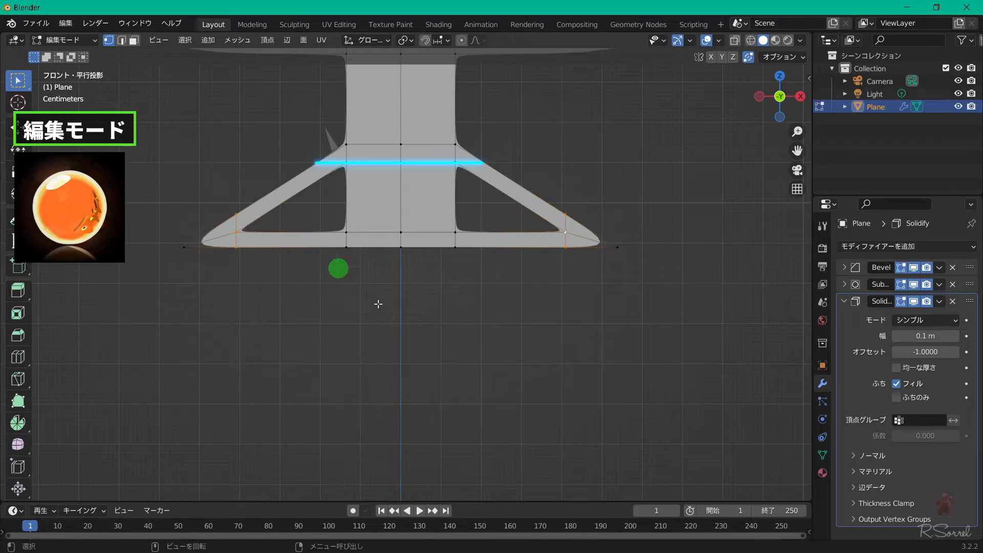
- Knife-cut an angle-constrained horizontal edge through the upper corners of both tail openings, reaching the tail's outer edges
{"action": "key", "text": "k"}
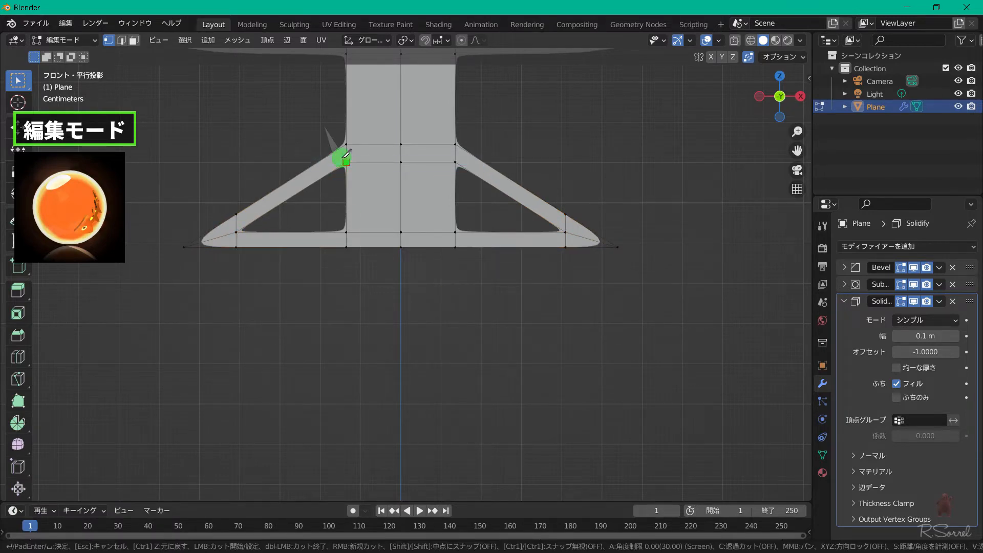
{"action": "left_click", "coordinate": [346, 161]}
{"action": "key", "text": "a"}
{"action": "left_click", "coordinate": [321, 156]}
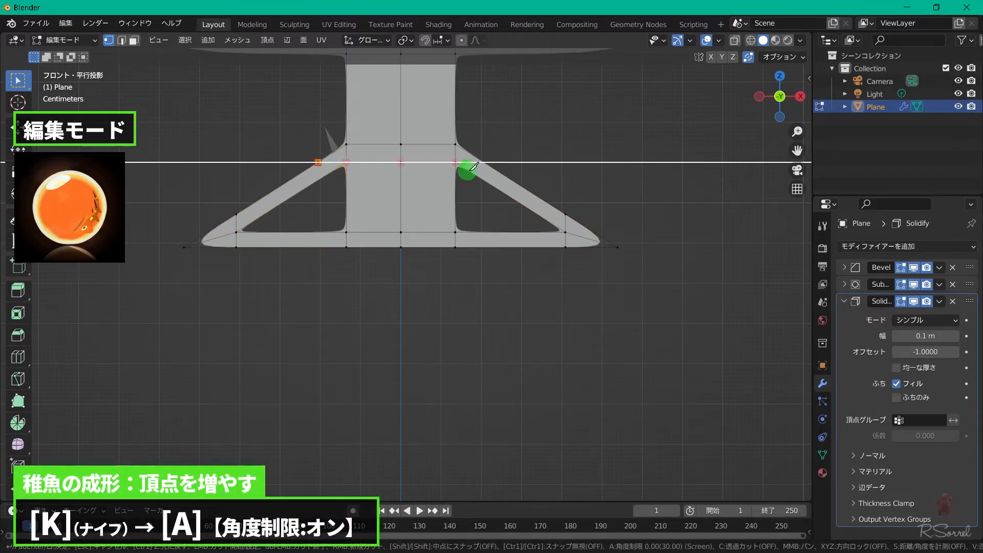
{"action": "left_click", "coordinate": [487, 157]}
{"action": "key", "text": "Return"}
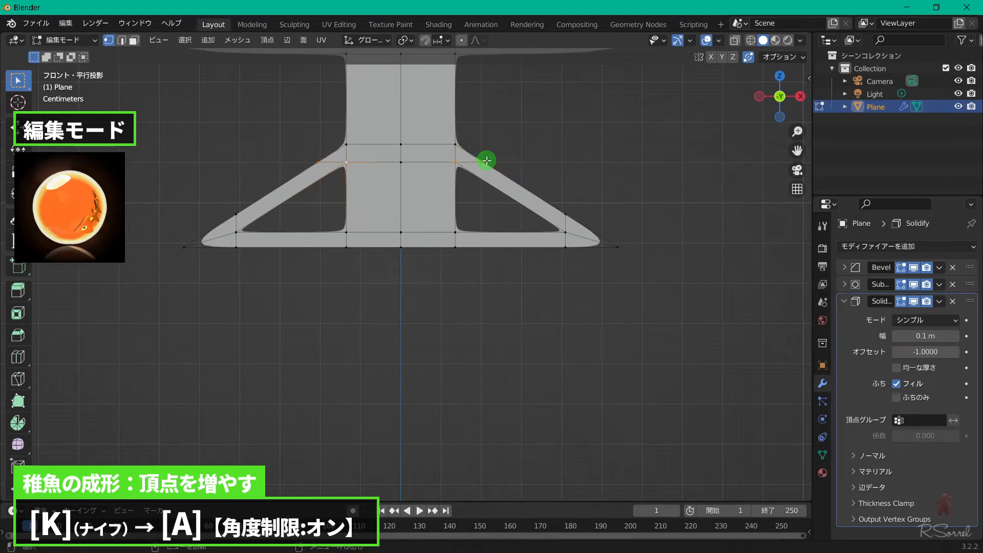
{"action": "middle_click_drag", "start_coordinate": [472, 208], "coordinate": [452, 192]}
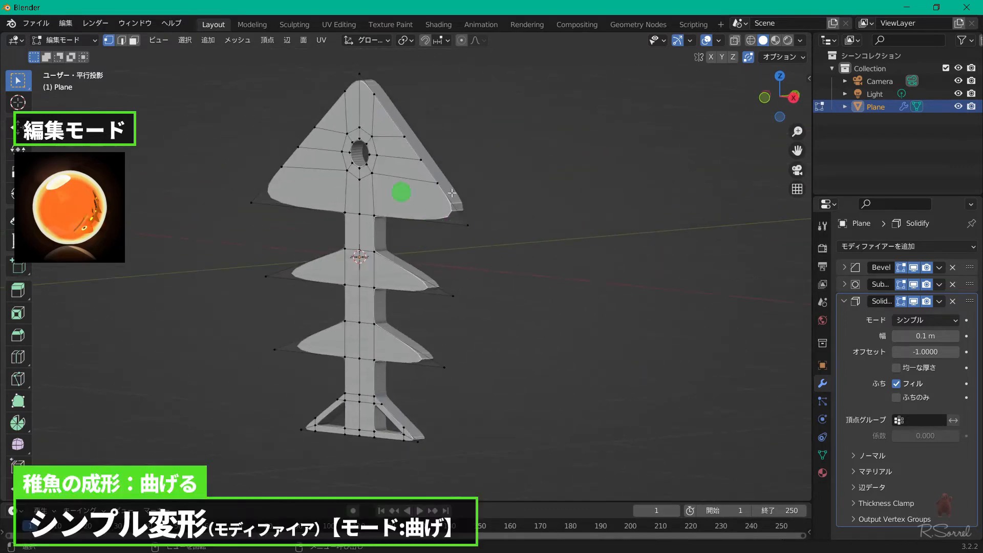
- Collapse the Solidify settings and add a Simple Deform modifier in Bend mode
{"action": "left_click", "coordinate": [848, 303]}
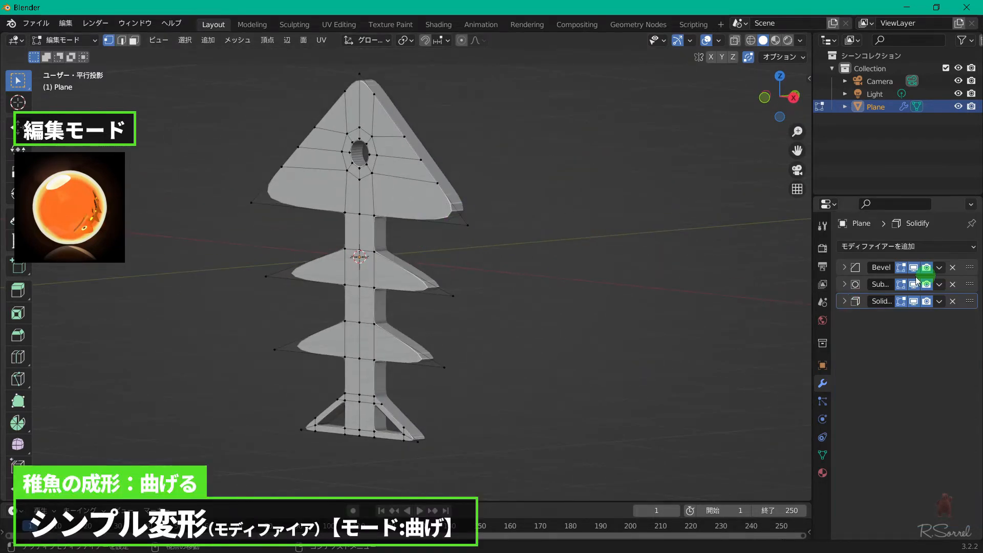
{"action": "left_click", "coordinate": [896, 247]}
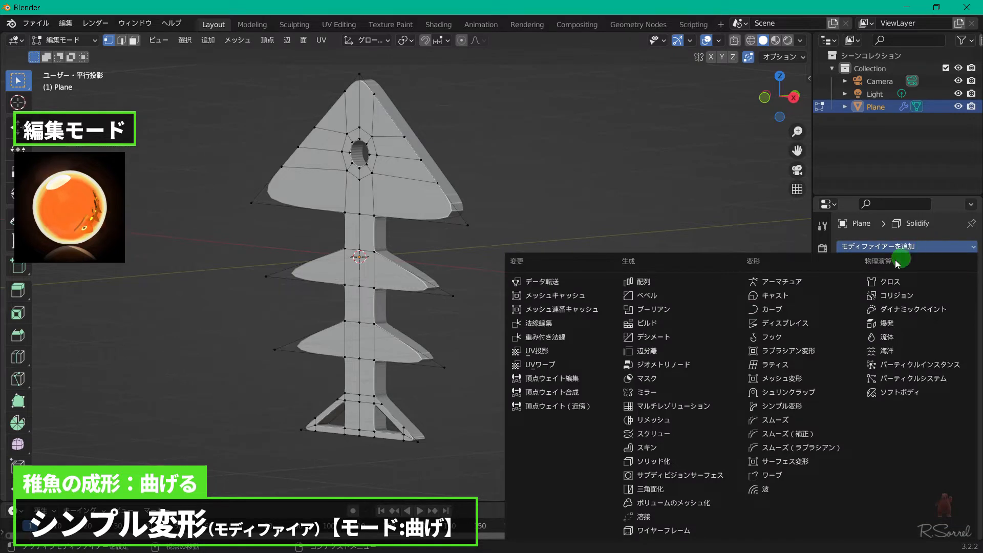
{"action": "left_click", "coordinate": [811, 407]}
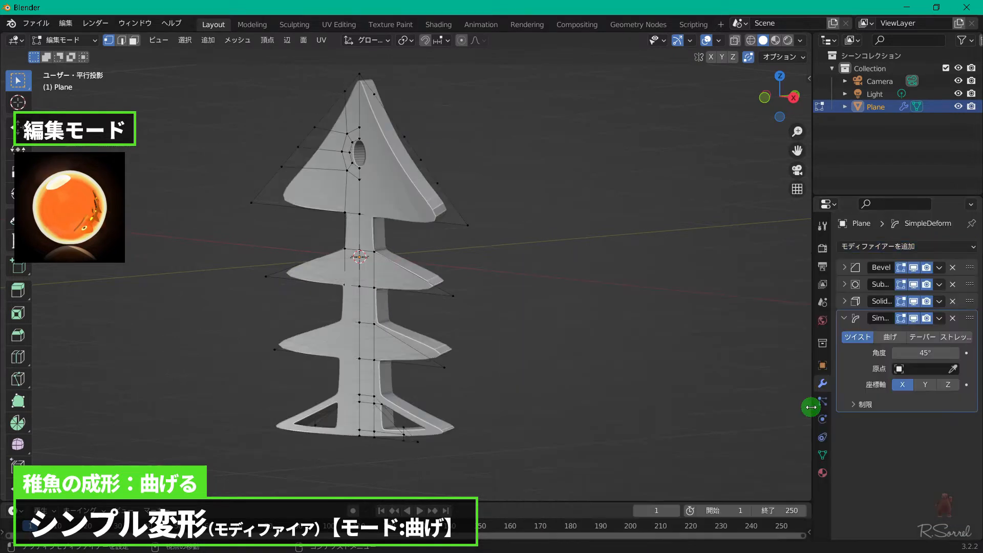
{"action": "left_click", "coordinate": [891, 337]}
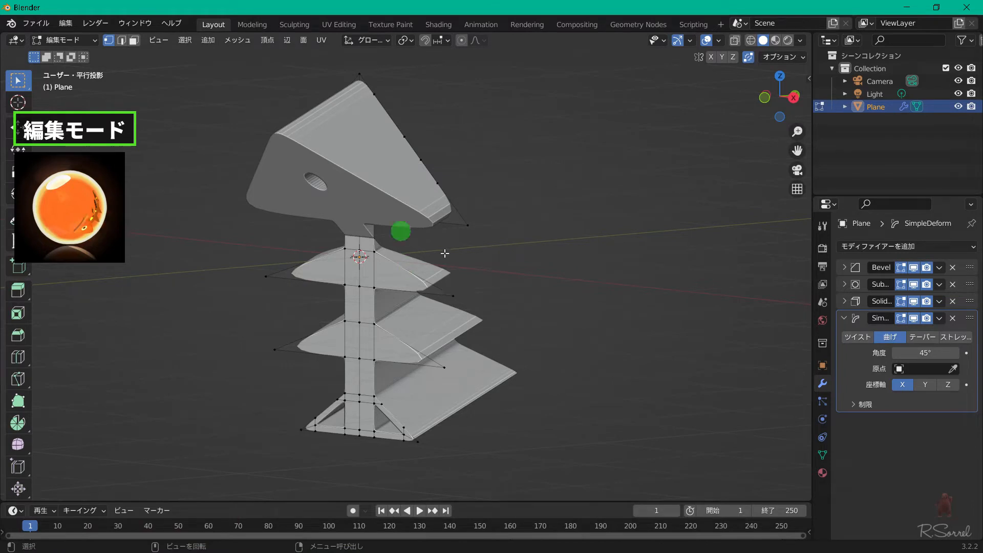
- Apply the fish's rotation and scale in Object Mode
{"action": "key", "text": "Tab"}
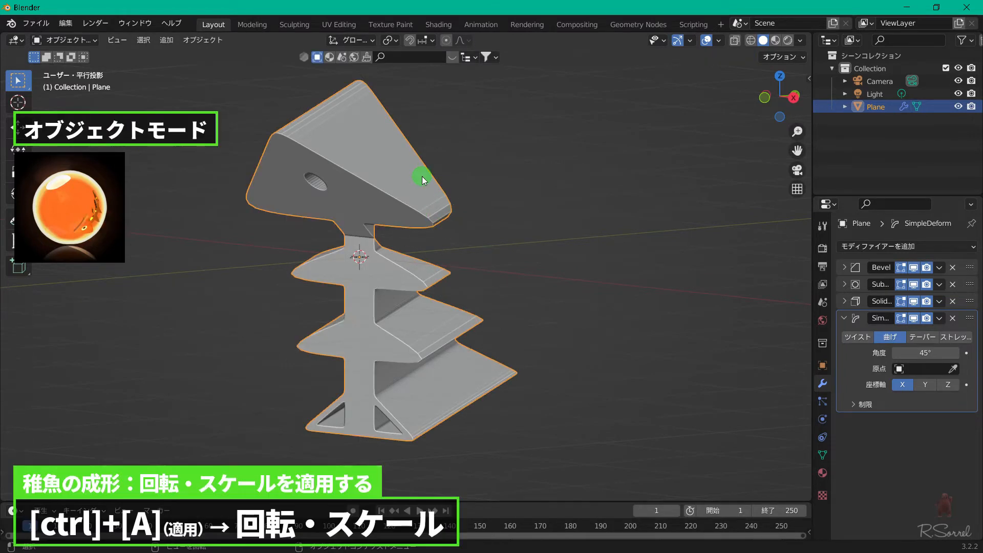
{"action": "key", "text": "ctrl+a"}
{"action": "left_click", "coordinate": [423, 178]}
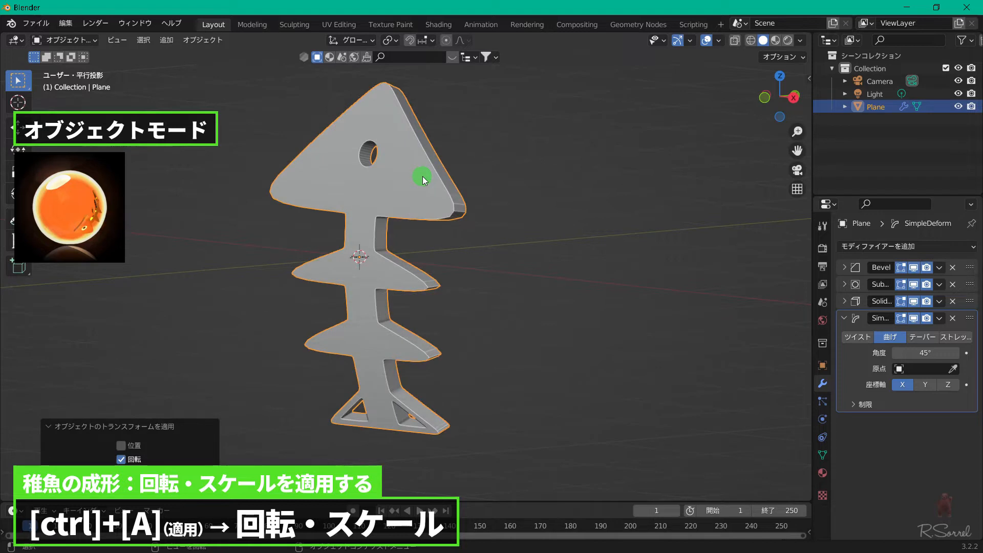
{"action": "mouse_move", "coordinate": [423, 179]}
{"action": "middle_mouse_down"}
{"action": "mouse_move", "coordinate": [454, 182]}
{"action": "mouse_move", "coordinate": [416, 182]}
{"action": "mouse_move", "coordinate": [433, 188]}
{"action": "middle_mouse_up"}
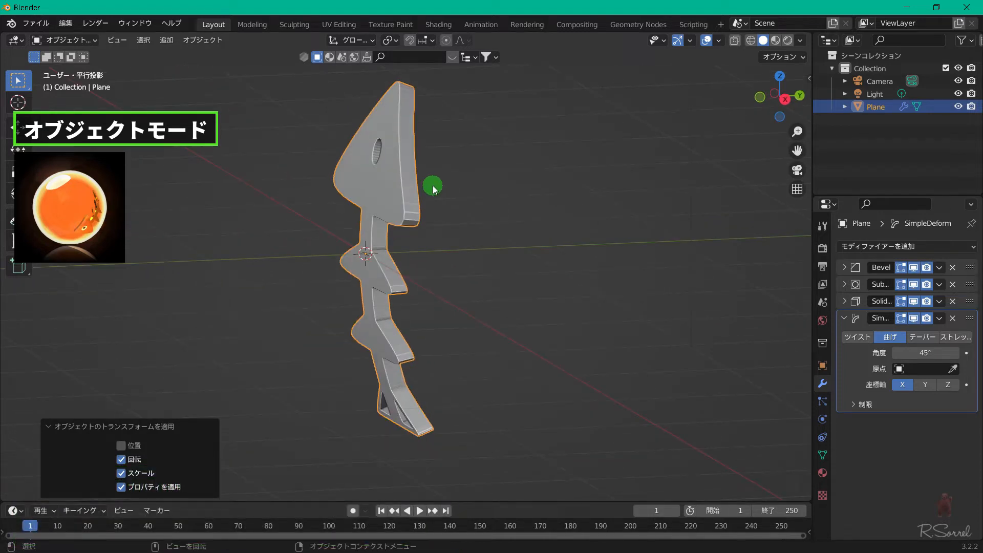
- Shade the fish smooth and turn on Auto Smooth for its normals
{"action": "right_click", "coordinate": [416, 176]}
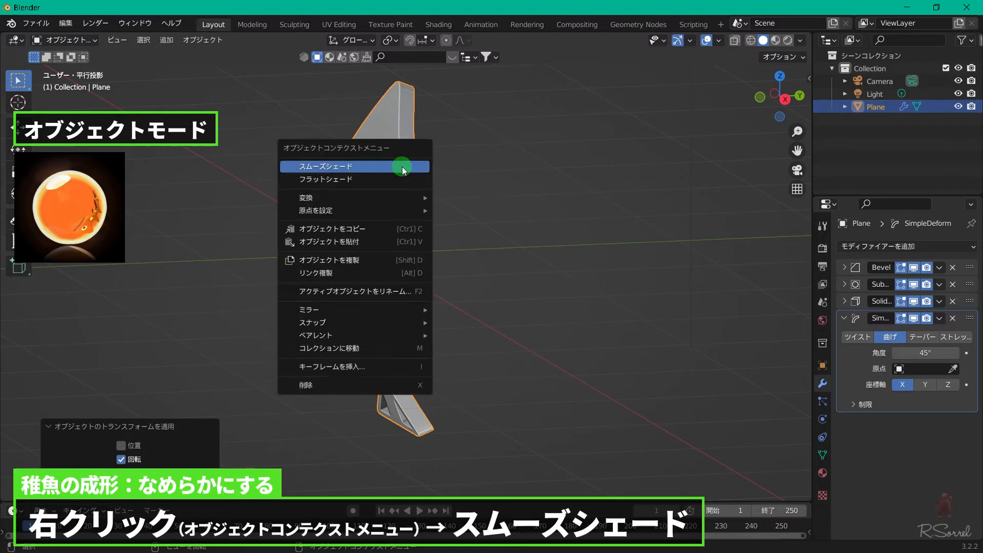
{"action": "left_click", "coordinate": [401, 167]}
{"action": "mouse_move", "coordinate": [397, 200]}
{"action": "middle_mouse_down"}
{"action": "mouse_move", "coordinate": [465, 193]}
{"action": "mouse_move", "coordinate": [388, 205]}
{"action": "middle_mouse_up"}
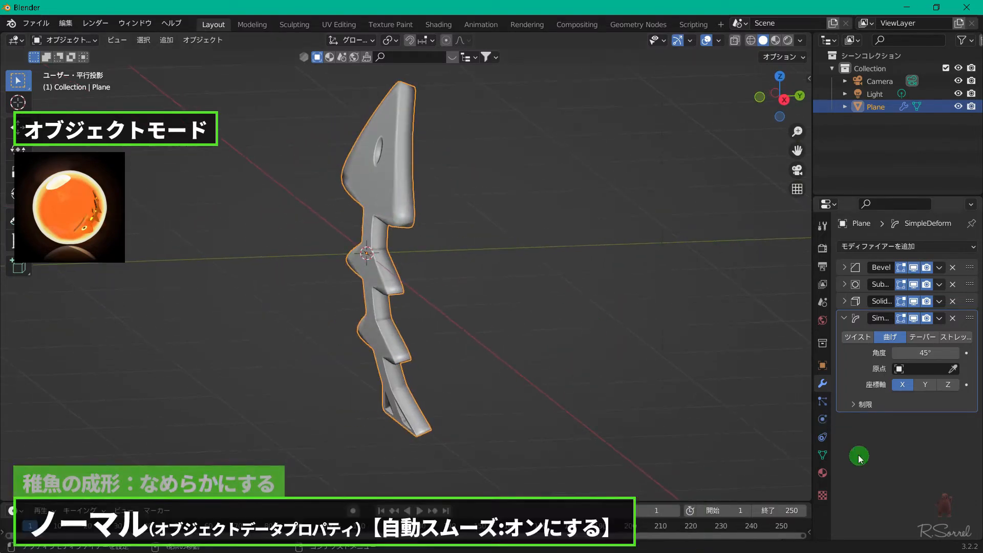
{"action": "left_click", "coordinate": [823, 455]}
{"action": "scroll", "coordinate": [882, 470], "scroll_direction": "down", "scroll_amount": 1}
{"action": "left_click", "coordinate": [890, 464]}
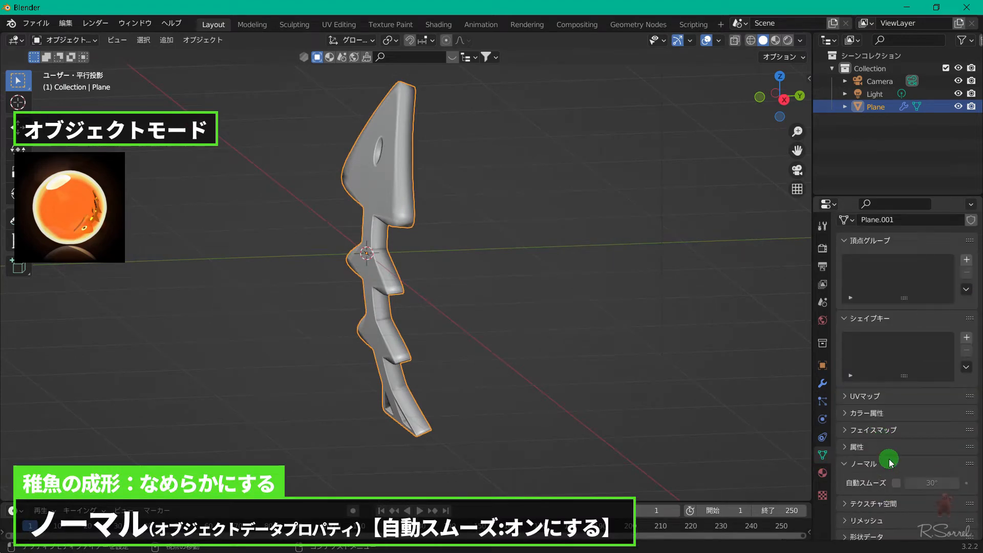
{"action": "left_click", "coordinate": [897, 483]}
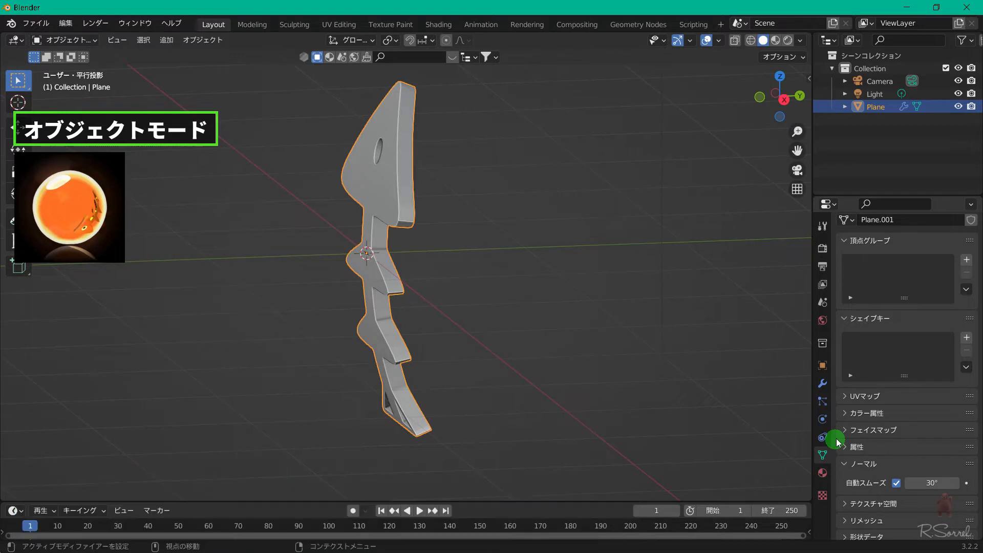
- Set the Simple Deform bend angle to 112° so that the fish curves more strongly
{"action": "left_click", "coordinate": [823, 383]}
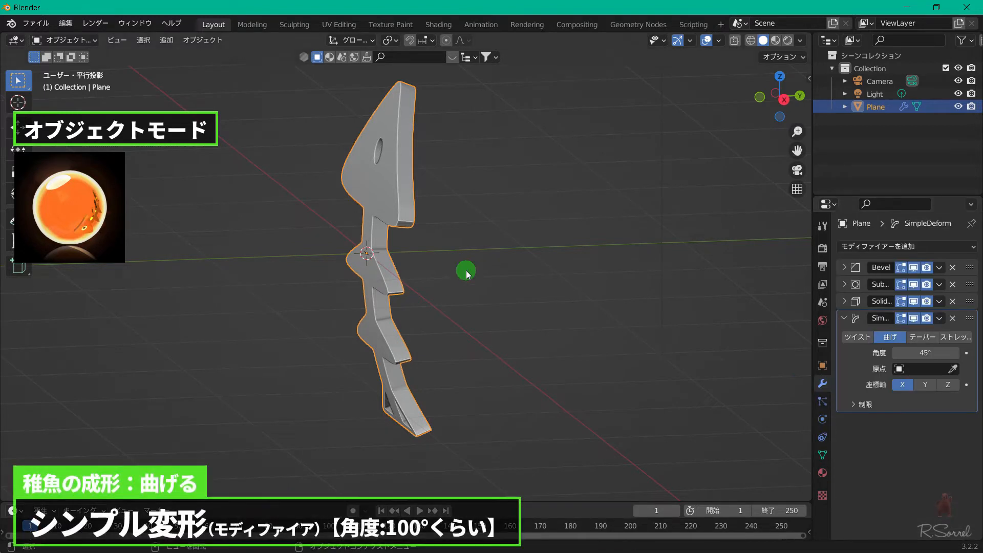
{"action": "left_click_drag", "start_coordinate": [919, 353], "coordinate": [286, 313]}
{"action": "middle_click_drag", "start_coordinate": [576, 323], "coordinate": [583, 299]}
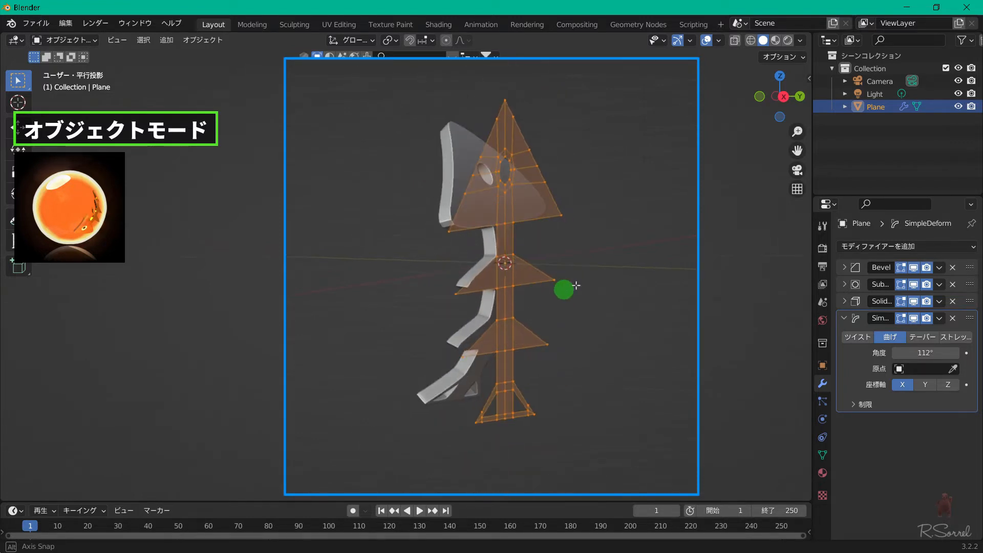
- Rename the fish object as Chigyo
{"action": "key", "text": "F2"}
{"action": "type", "text": "Fish"}
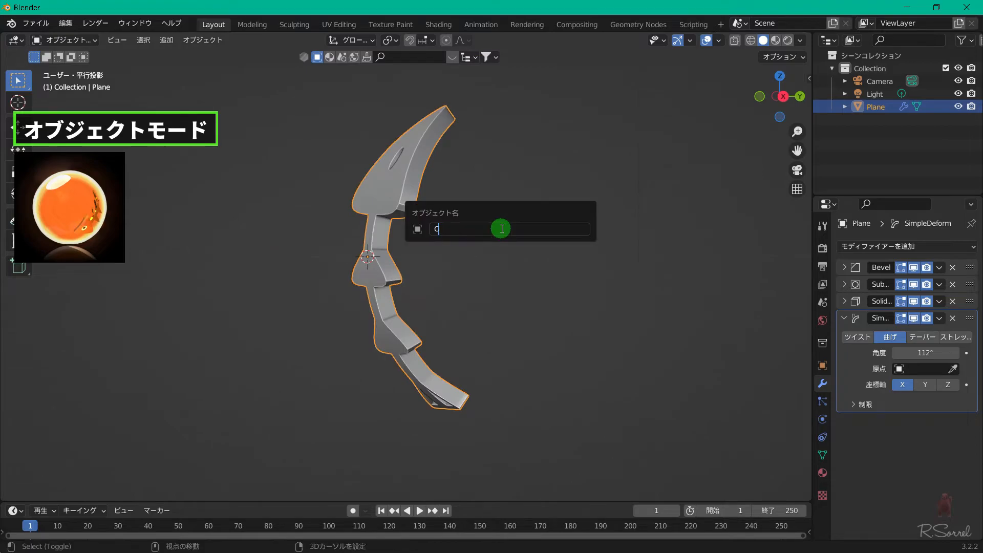
{"action": "key", "text": "Return"}
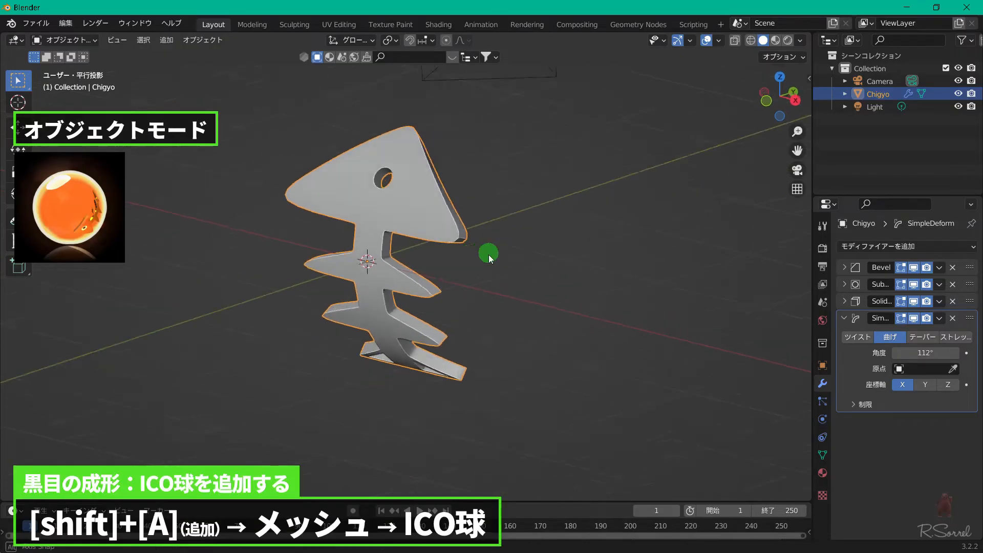
- Add an ico sphere for the fish's black eye and shade it smooth
{"action": "key", "text": "shift+a"}
{"action": "mouse_move", "coordinate": [489, 248]}
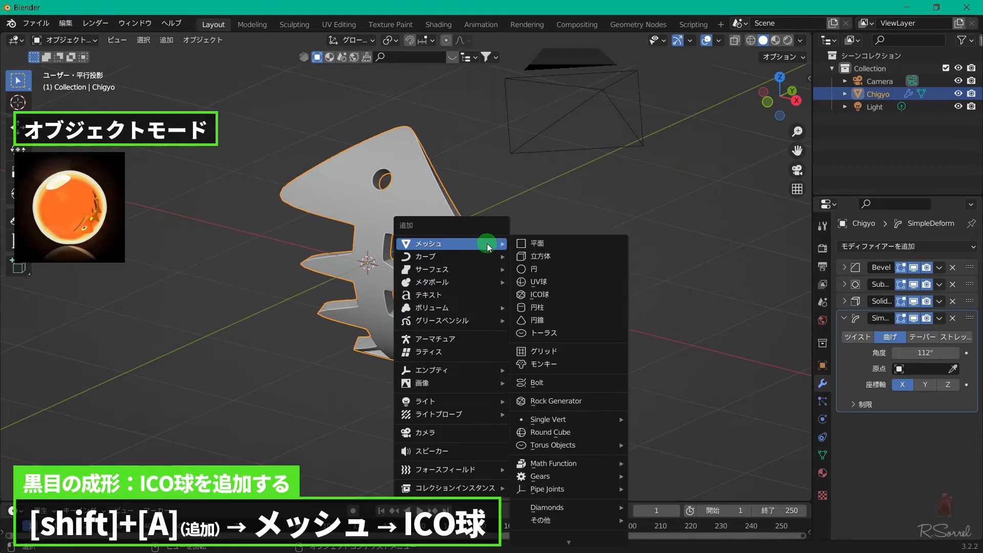
{"action": "left_click", "coordinate": [552, 299]}
{"action": "right_click", "coordinate": [422, 210]}
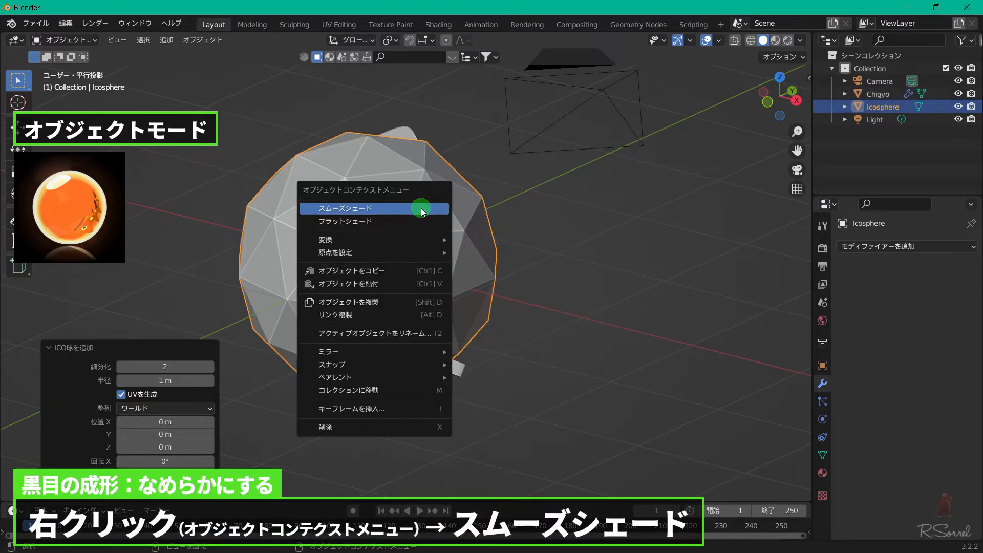
{"action": "left_click", "coordinate": [422, 209]}
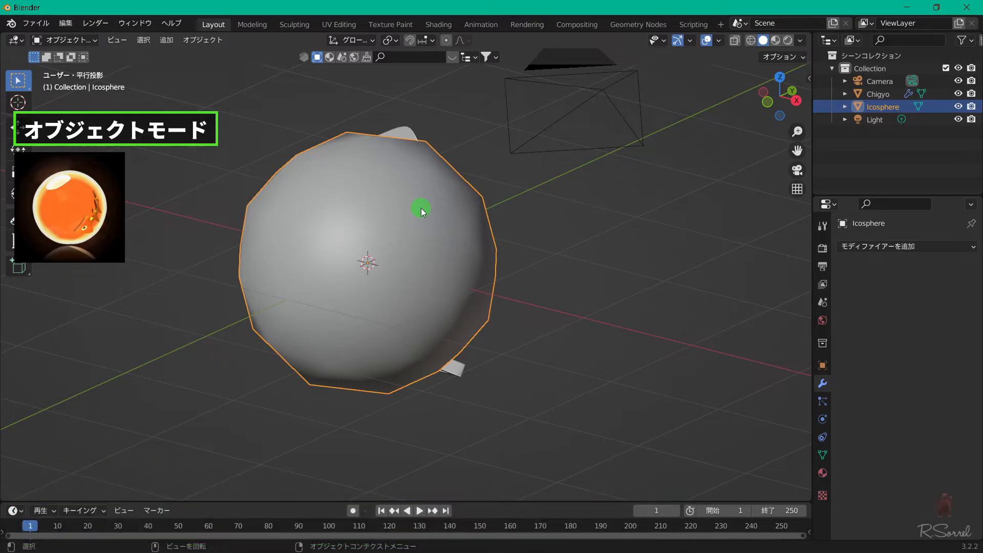
- Scale the ico sphere down to about 0.1 and raise it along Z to the height of the fish's eye hole
{"action": "key", "text": "s"}
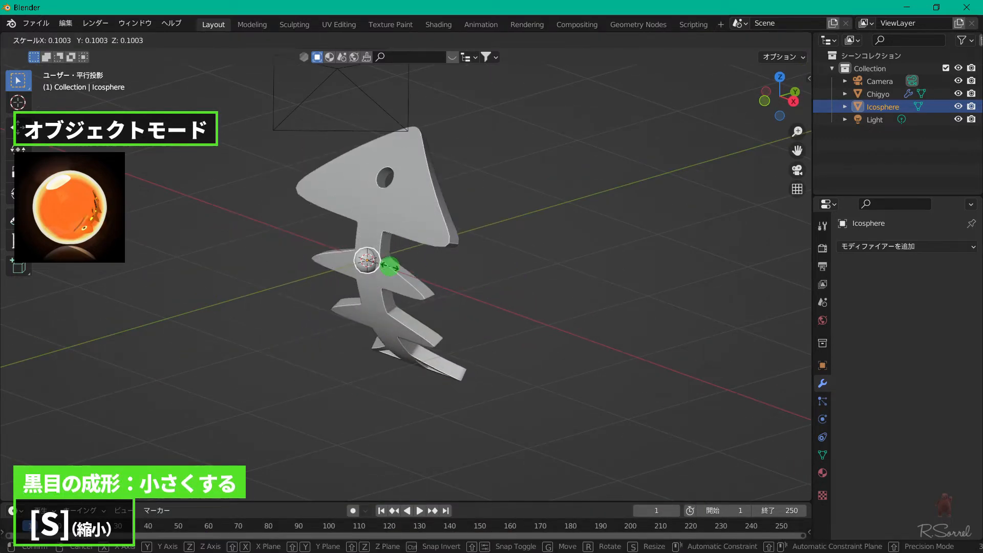
{"action": "left_click", "coordinate": [390, 264]}
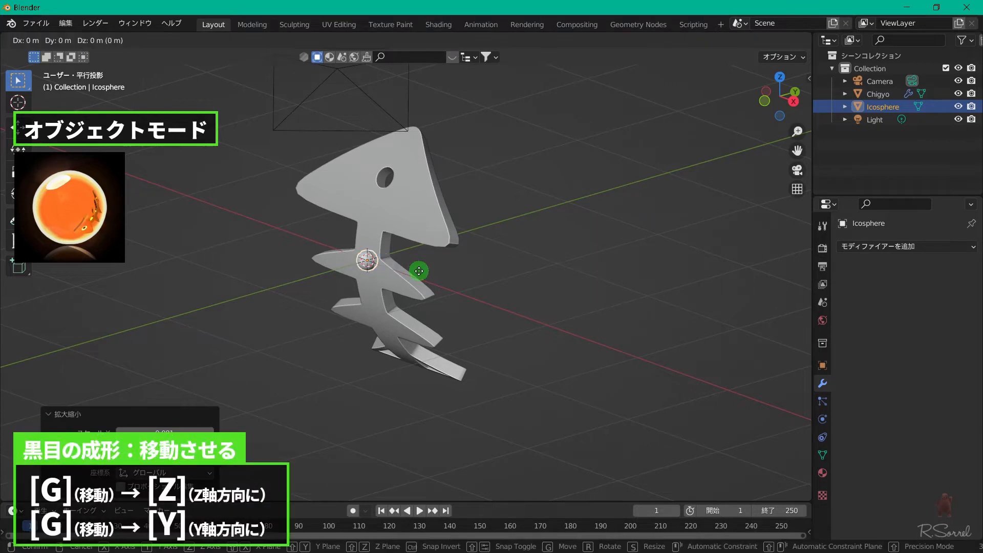
{"action": "key", "text": "g"}
{"action": "key", "text": "z"}
{"action": "left_click", "coordinate": [434, 191]}
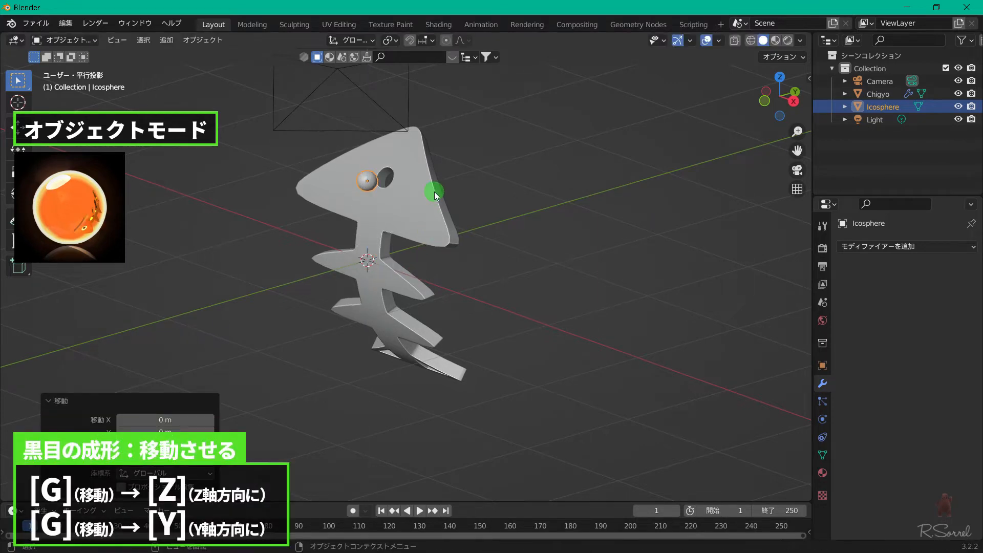
- Move the small sphere about 0.25 m along Y onto the curved head of the fish
{"action": "key", "text": "KP_3"}
{"action": "key", "text": "g"}
{"action": "key", "text": "y"}
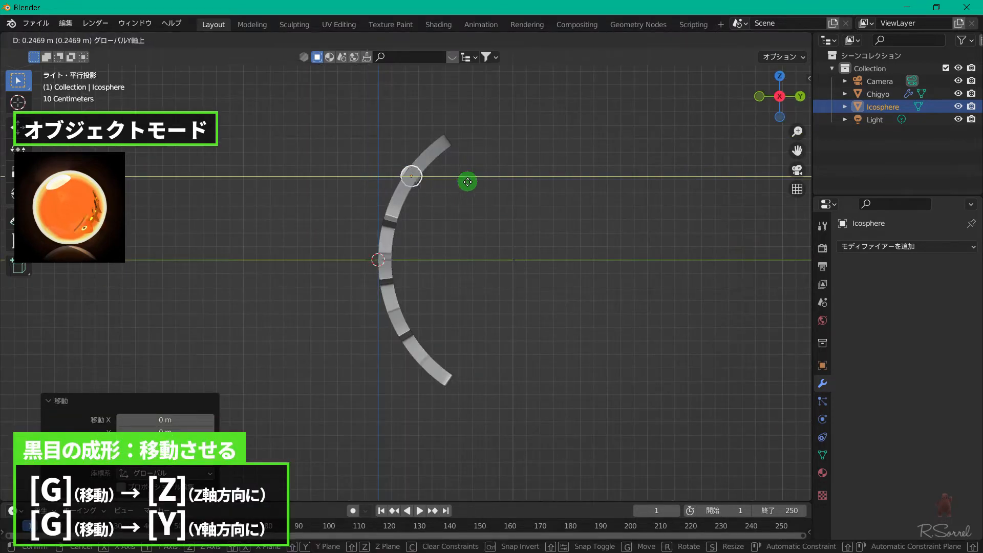
{"action": "left_click", "coordinate": [467, 186]}
- Scale the eye sphere down slightly so that it fits the fish's eye hole
{"action": "middle_click_drag", "start_coordinate": [468, 185], "coordinate": [531, 230]}
{"action": "key", "text": "s"}
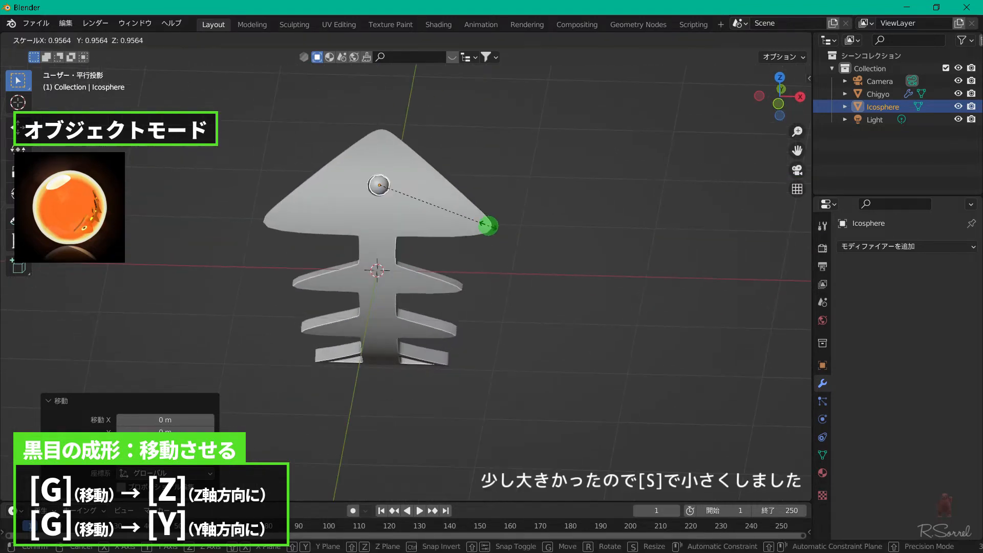
{"action": "left_click", "coordinate": [438, 195]}
{"action": "middle_click_drag", "start_coordinate": [438, 195], "coordinate": [447, 145]}
{"action": "left_click", "coordinate": [453, 141]}
{"action": "left_click", "coordinate": [527, 106]}
{"action": "middle_click_drag", "start_coordinate": [526, 106], "coordinate": [547, 120]}
- Shift the eye sphere about -0.025 m along Y so that it sits within the thickness of the head
{"action": "key", "text": "KP_3"}
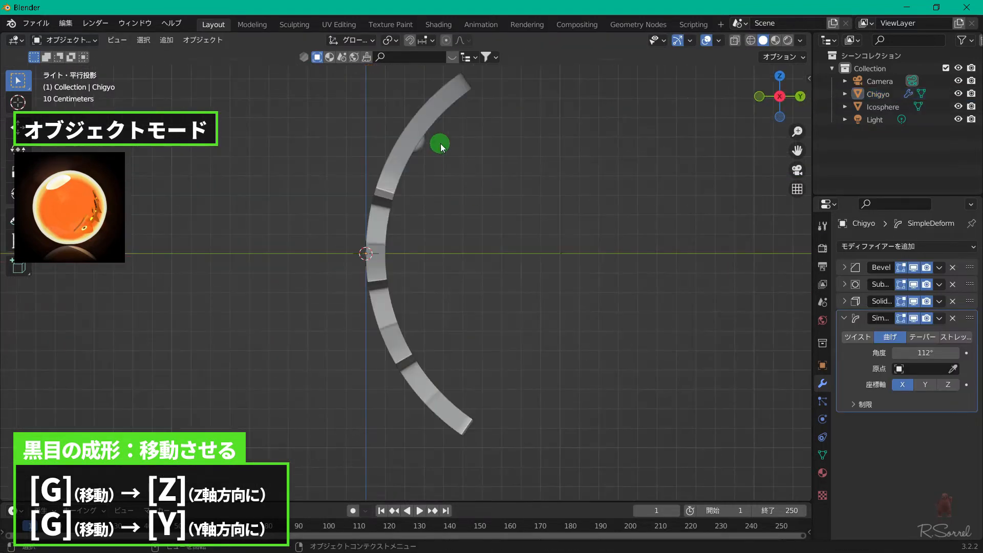
{"action": "left_click", "coordinate": [424, 146]}
{"action": "key", "text": "g"}
{"action": "key", "text": "y"}
{"action": "left_click", "coordinate": [547, 178]}
{"action": "middle_click_drag", "start_coordinate": [461, 200], "coordinate": [521, 220]}
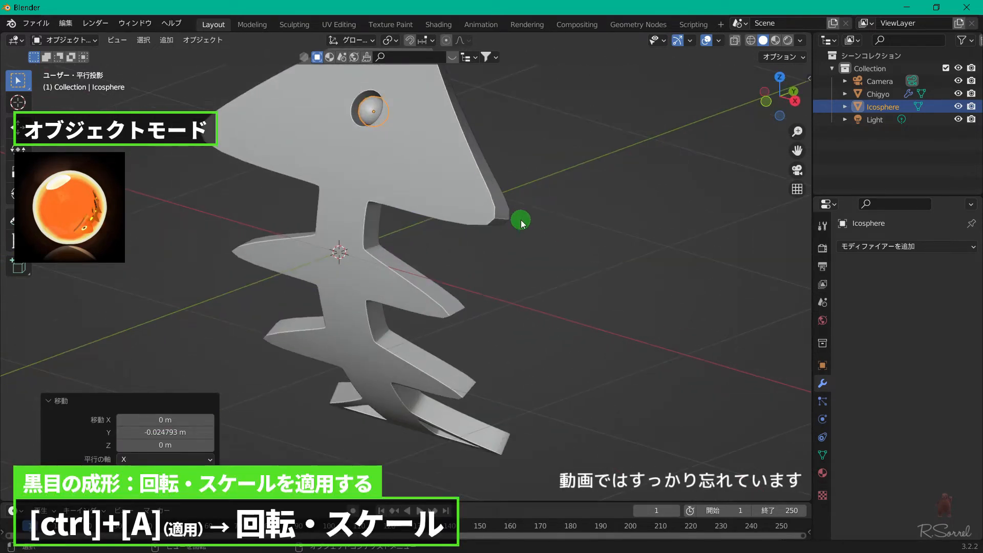
{"action": "middle_click_drag", "start_coordinate": [523, 219], "coordinate": [520, 204]}
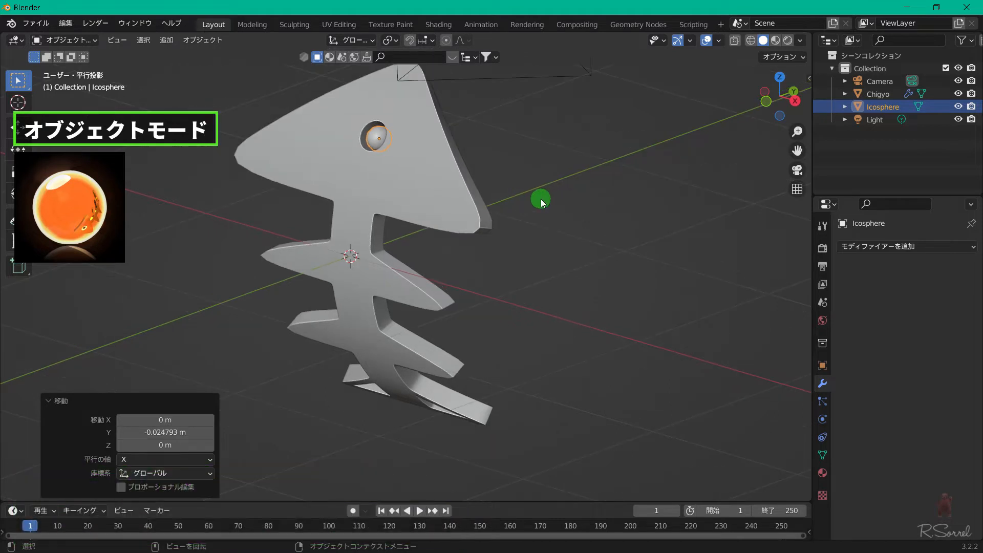
- Rename the eye sphere as Kurome
{"action": "key", "text": "F2"}
{"action": "type", "text": "K"}
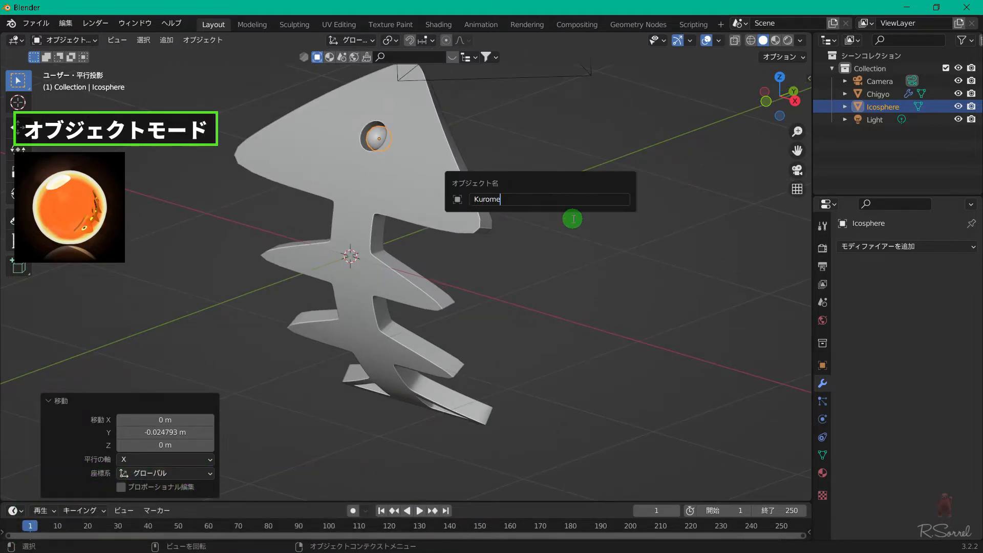
{"action": "type", "text": "urome"}
{"action": "key", "text": "Return"}
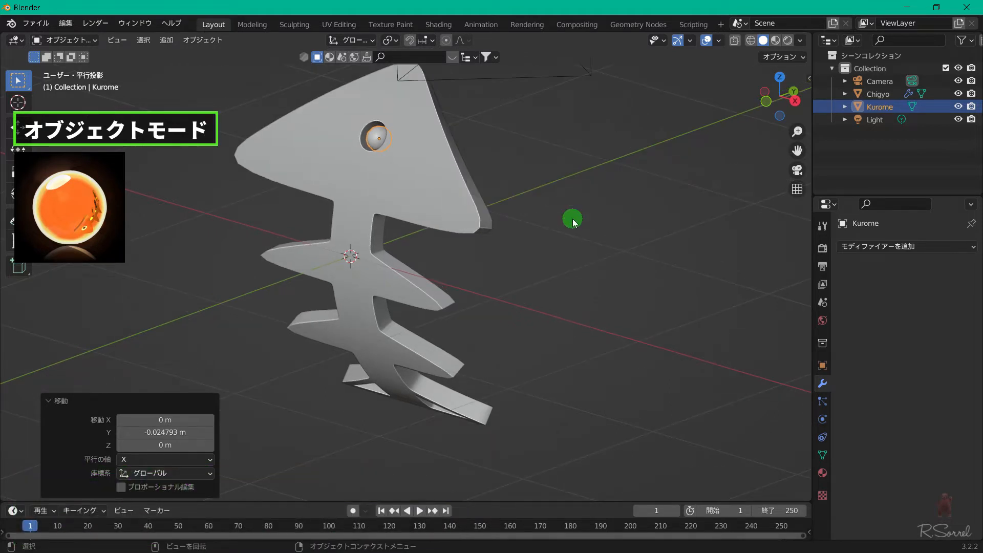
- Add a second ico sphere around the fish to serve as the egg
{"action": "scroll", "coordinate": [573, 221], "scroll_direction": "down", "scroll_amount": 4}
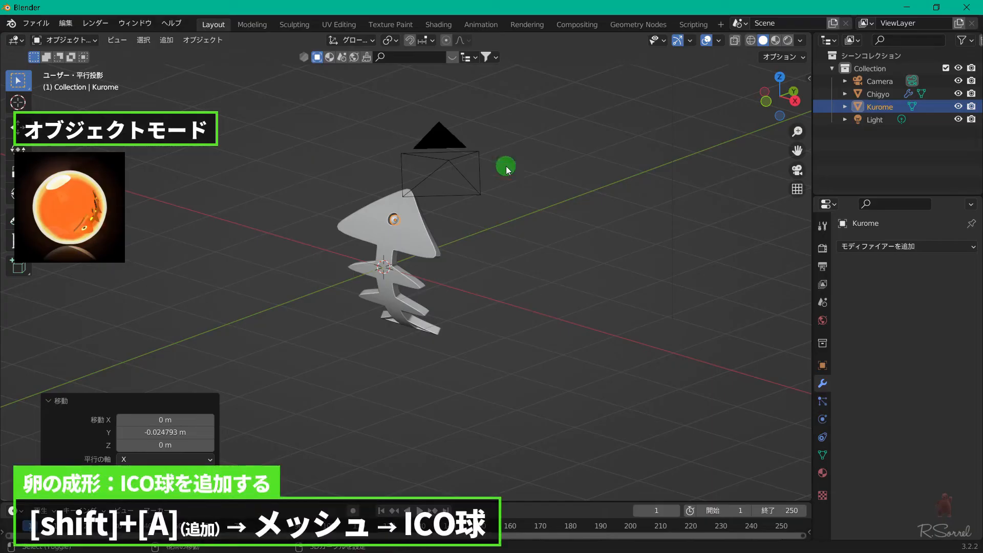
{"action": "key", "text": "shift+a"}
{"action": "mouse_move", "coordinate": [507, 166]}
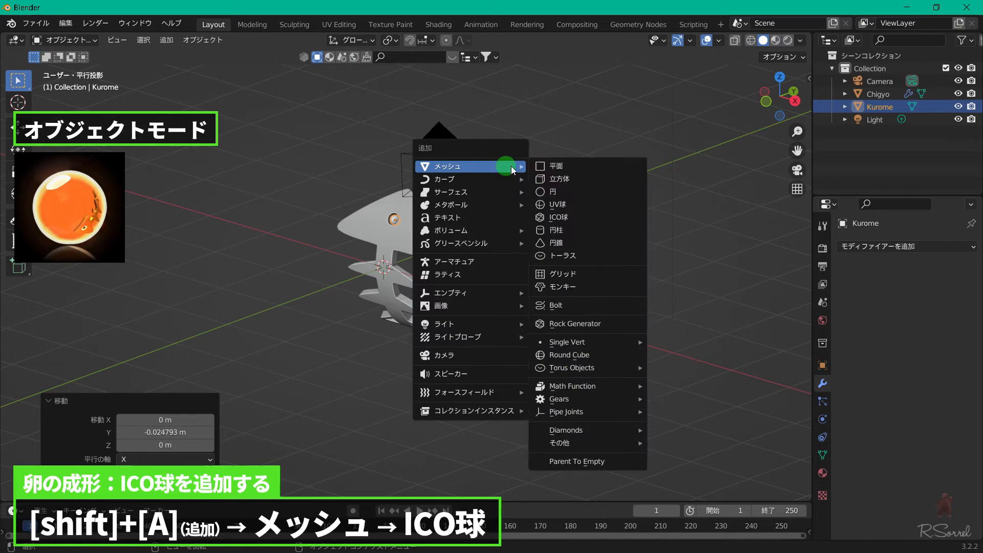
{"action": "left_click", "coordinate": [566, 215]}
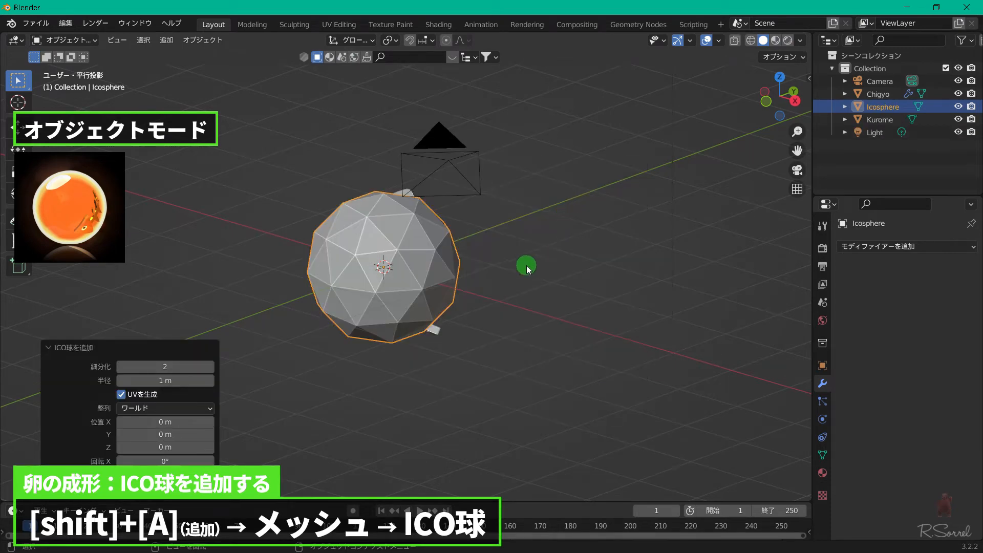
- Shade the egg sphere smooth and add a Subdivision Surface modifier with viewport level 2
{"action": "right_click", "coordinate": [425, 244]}
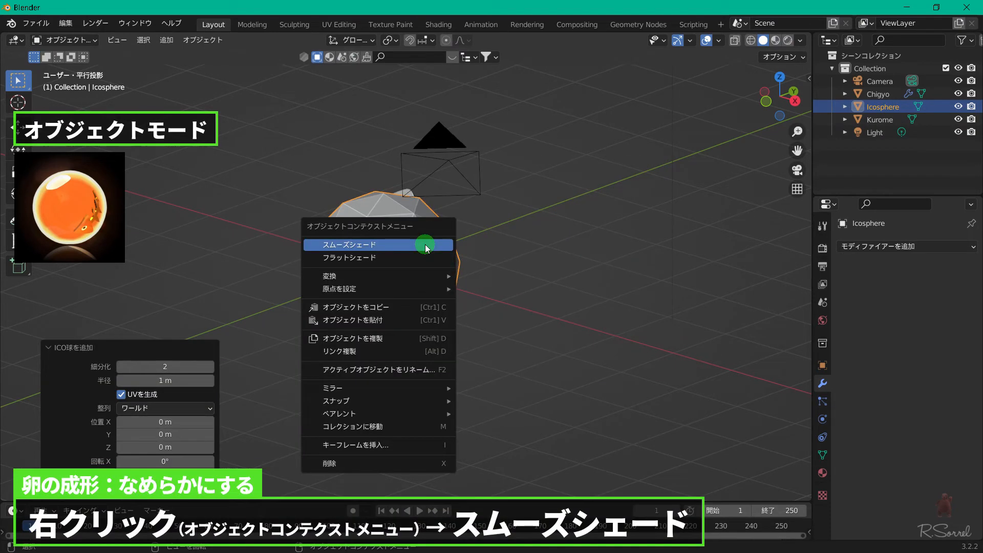
{"action": "left_click", "coordinate": [425, 245]}
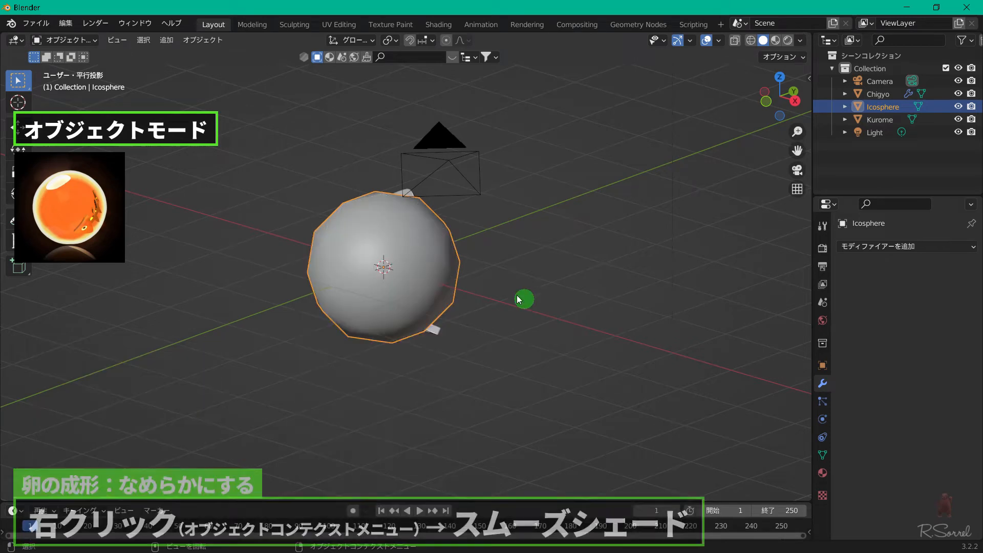
{"action": "left_click", "coordinate": [873, 248]}
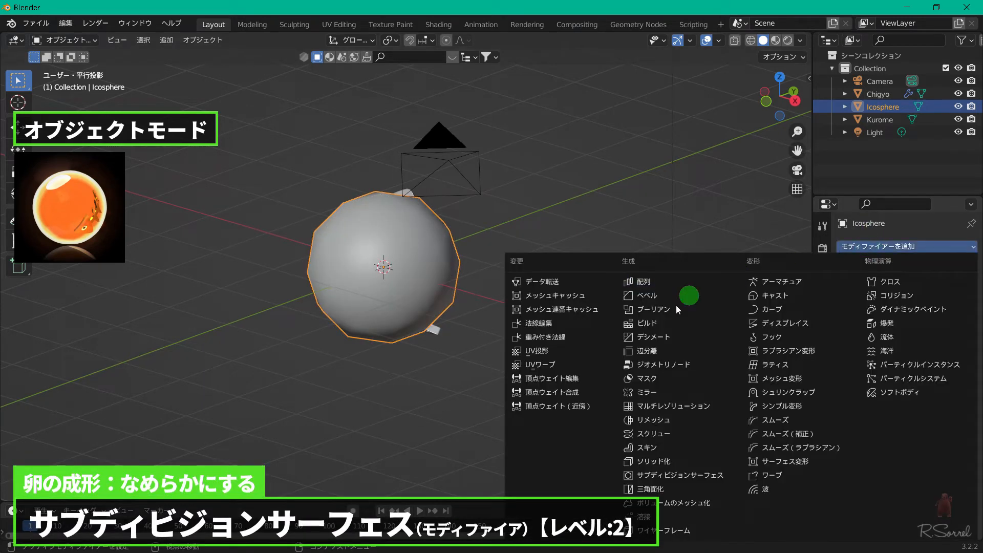
{"action": "left_click", "coordinate": [674, 484]}
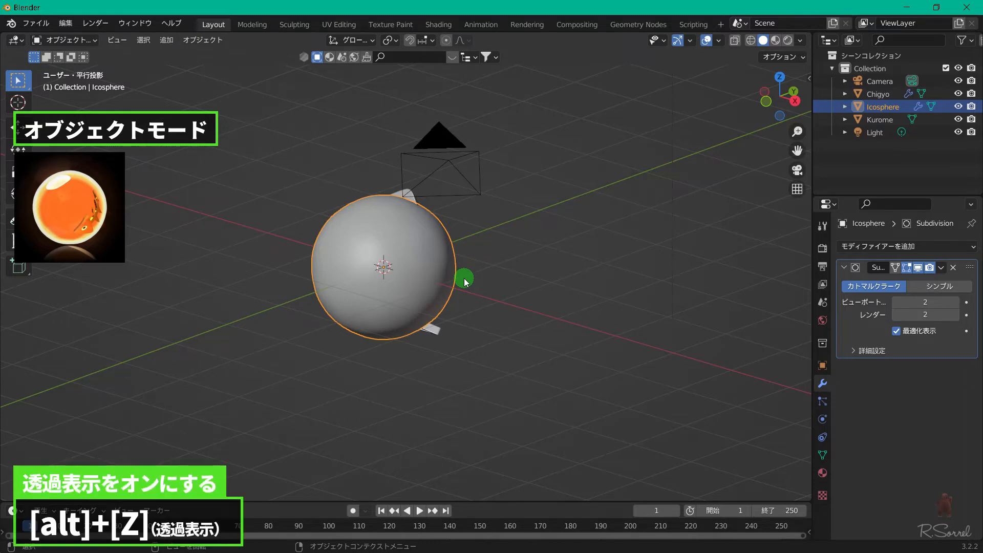
- Turn on X-ray display and scale the egg sphere up to about 1.307 in the right side view
{"action": "key", "text": "alt+z"}
{"action": "key", "text": "KP_3"}
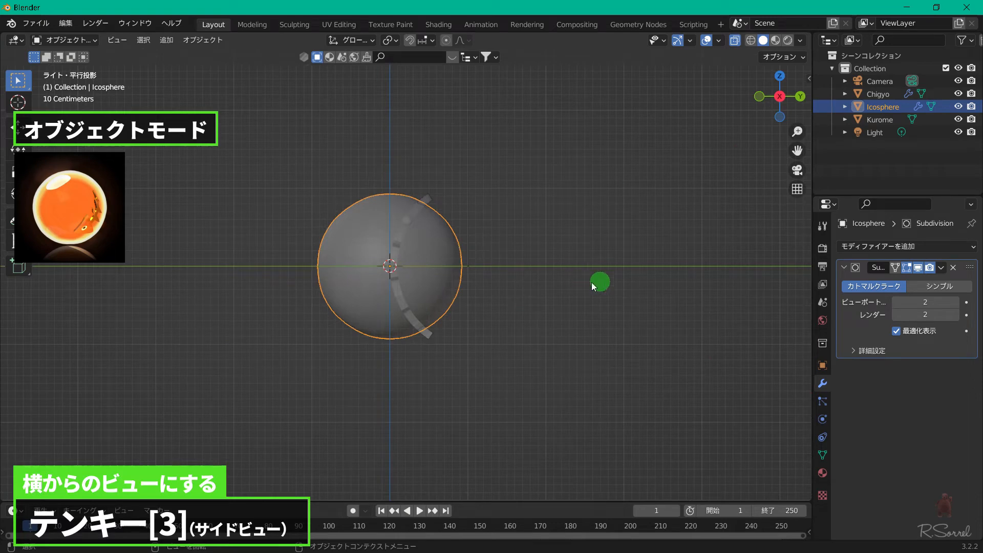
{"action": "key", "text": "s"}
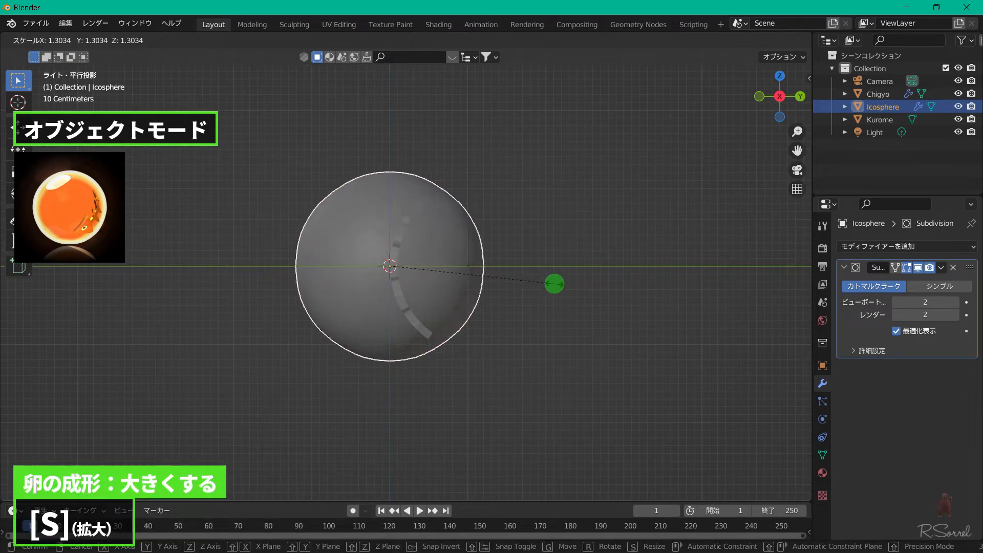
{"action": "left_click", "coordinate": [555, 284]}
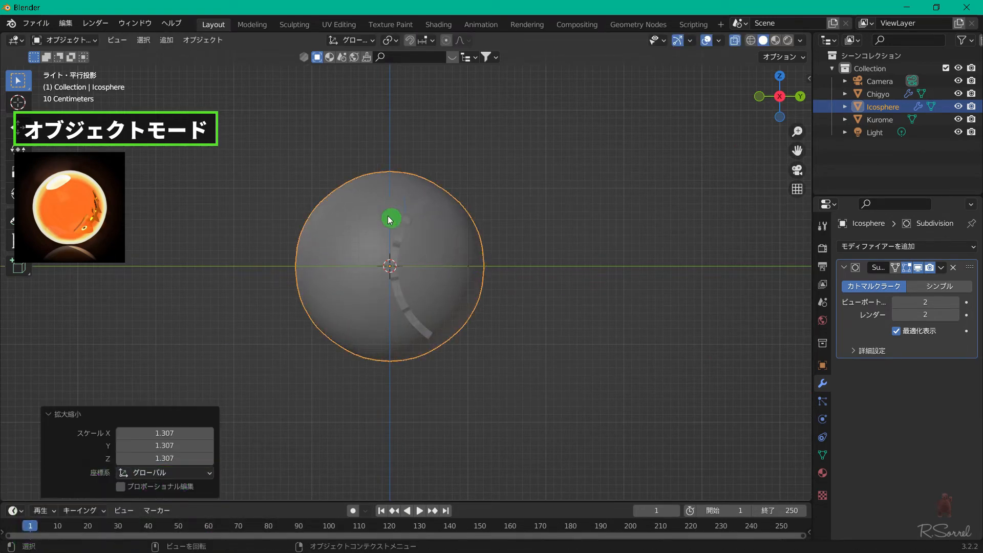
- Select the fish and its eye without the egg and move them together in the negative Y direction, keeping them inside the egg
{"action": "left_click_drag", "start_coordinate": [388, 220], "coordinate": [450, 314]}
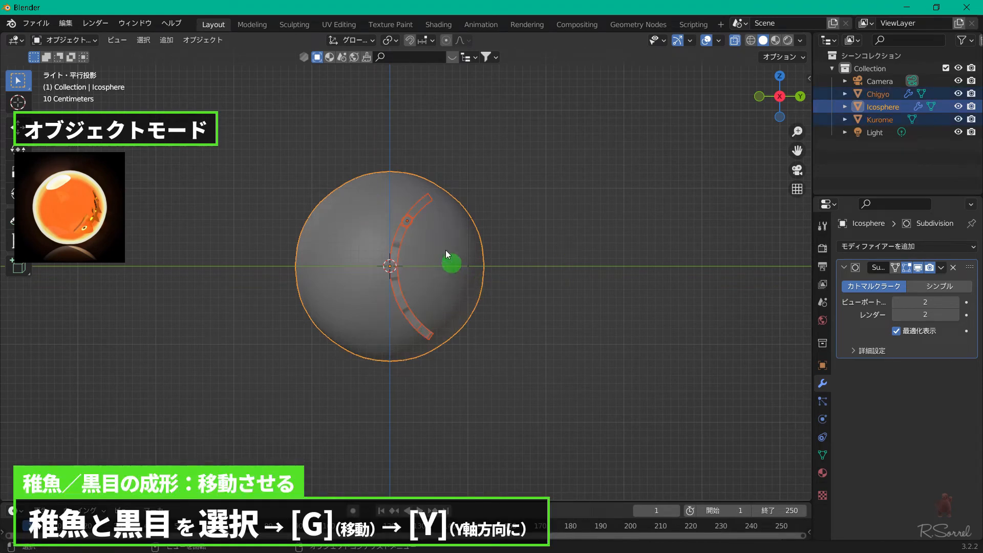
{"action": "left_click", "coordinate": [428, 278], "text": "shift"}
{"action": "key", "text": "g"}
{"action": "key", "text": "y"}
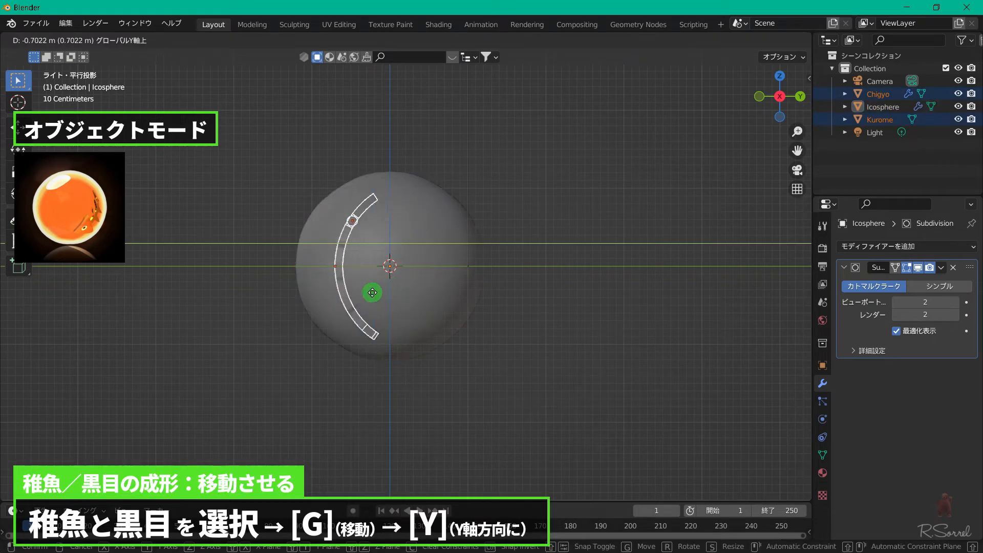
{"action": "left_click", "coordinate": [386, 294]}
{"action": "left_click", "coordinate": [533, 281]}
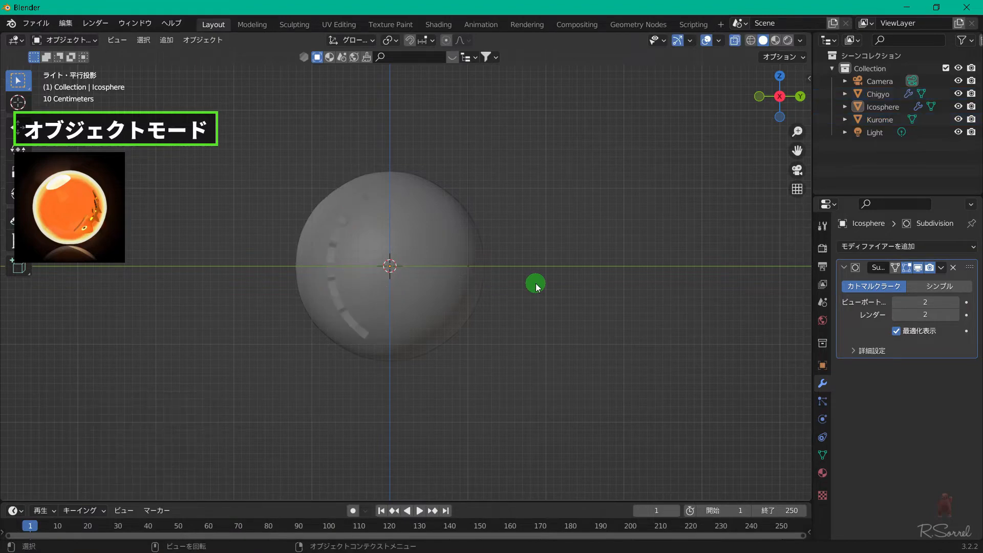
- Rename the egg sphere as Tamago
{"action": "middle_click_drag", "start_coordinate": [335, 297], "coordinate": [436, 310]}
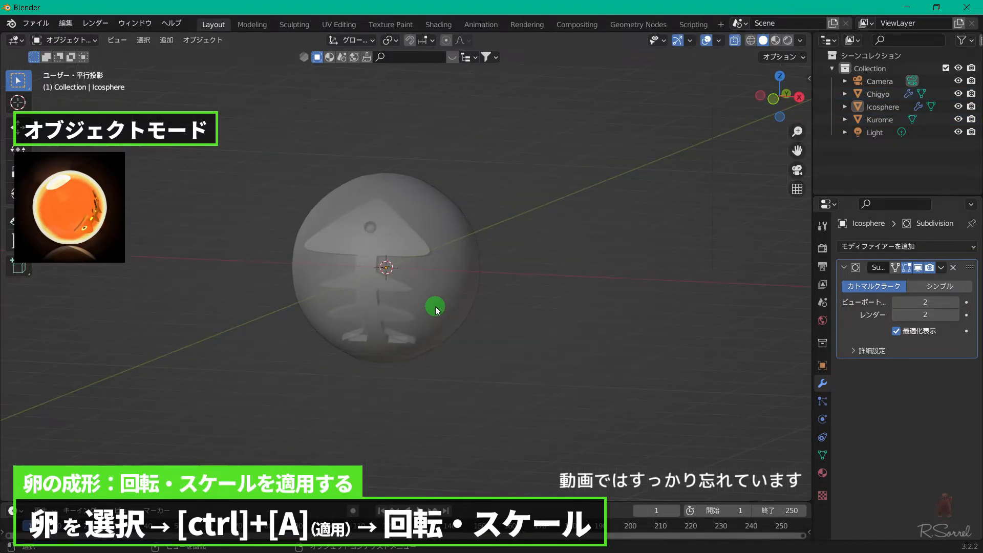
{"action": "left_click", "coordinate": [436, 306]}
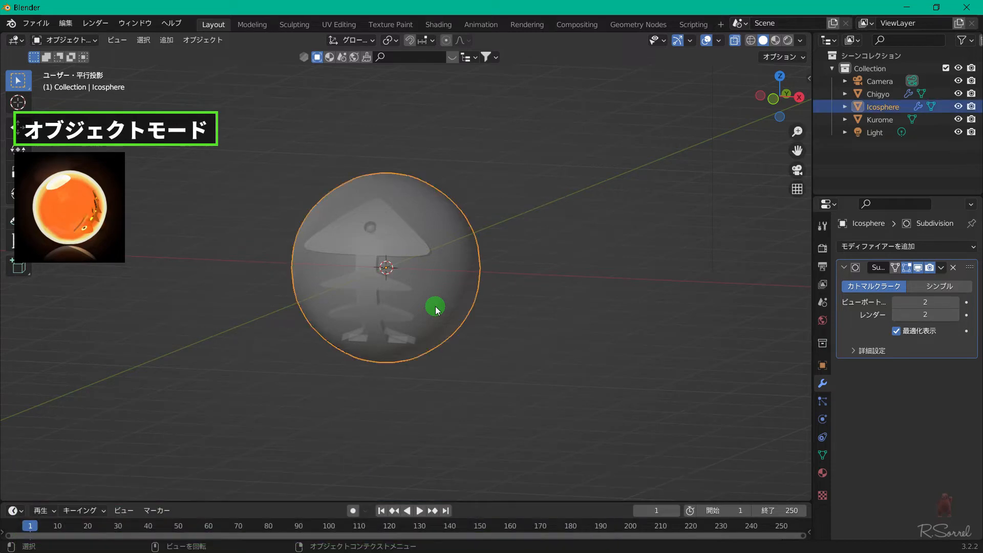
{"action": "key", "text": "F2"}
{"action": "type", "text": "Tamago"}
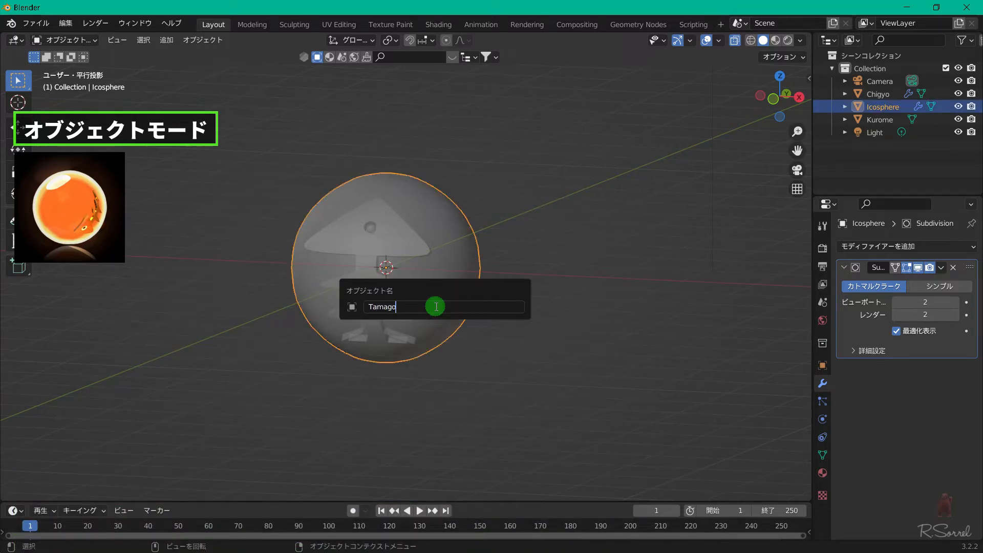
{"action": "key", "text": "Return"}
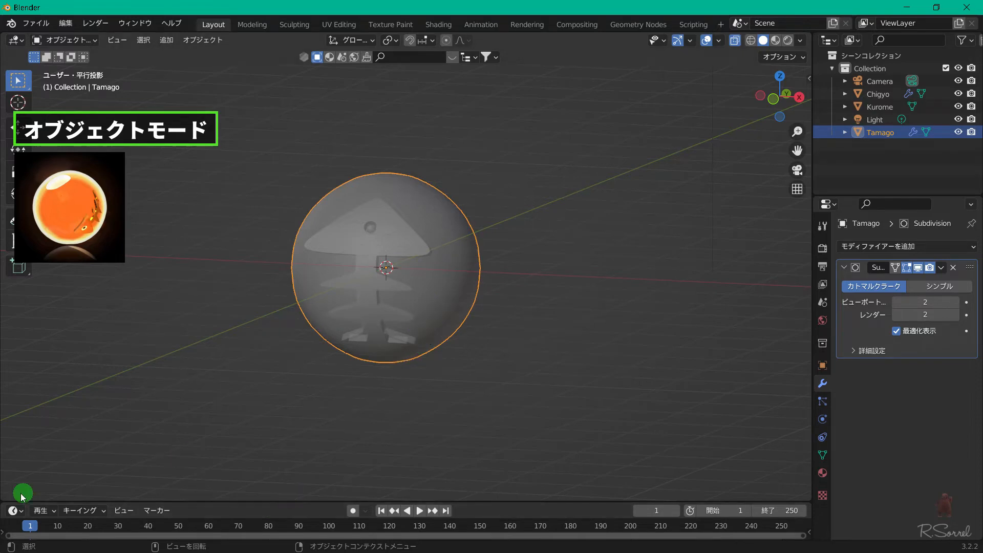
{"action": "mouse_move", "coordinate": [21, 504]}
{"action": "left_mouse_down"}
{"action": "mouse_move", "coordinate": [111, 328]}
{"action": "mouse_move", "coordinate": [125, 241]}
{"action": "mouse_move", "coordinate": [129, 450]}
{"action": "left_mouse_up"}
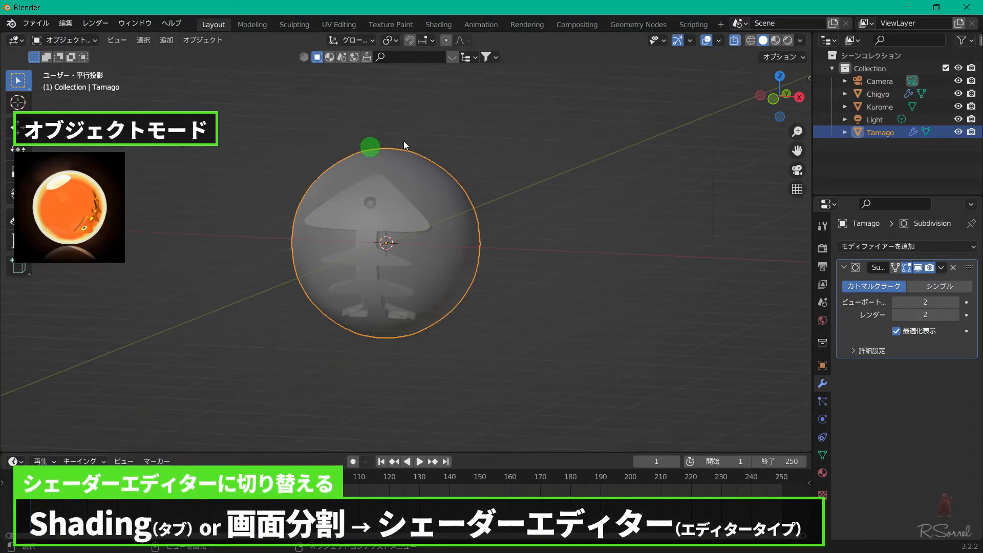
{"action": "left_click", "coordinate": [442, 25]}
{"action": "left_click", "coordinate": [209, 24]}
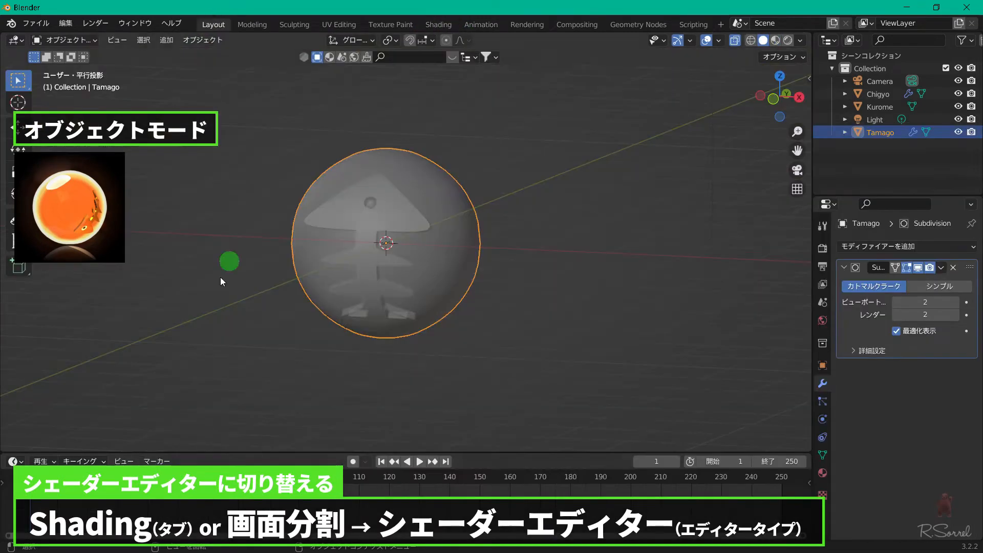
- Split the 3D viewport into two side-by-side areas, close the timeline area and show the Shader Editor in the wider one
{"action": "left_click_drag", "start_coordinate": [811, 35], "coordinate": [342, 144]}
{"action": "left_click", "coordinate": [251, 299]}
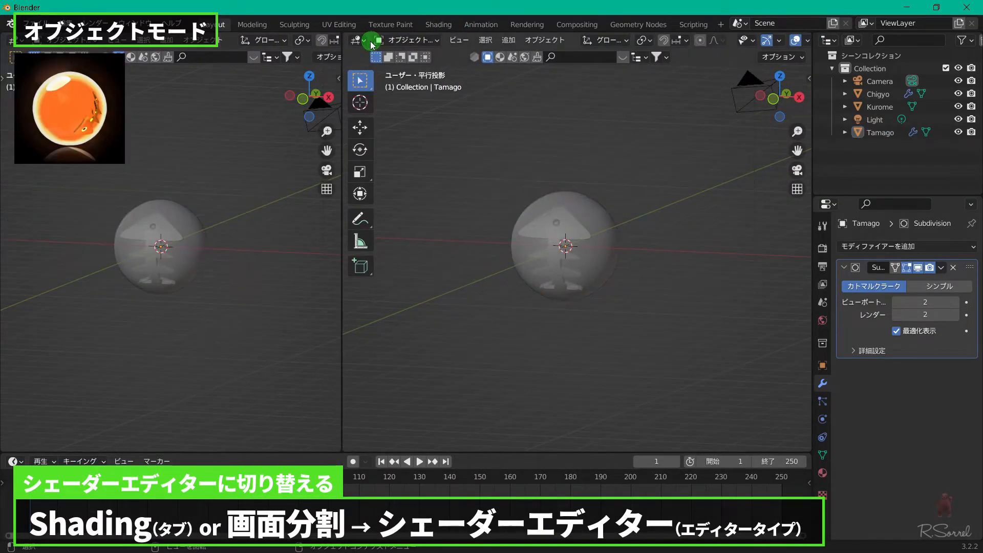
{"action": "left_click", "coordinate": [358, 41]}
{"action": "left_click", "coordinate": [398, 154]}
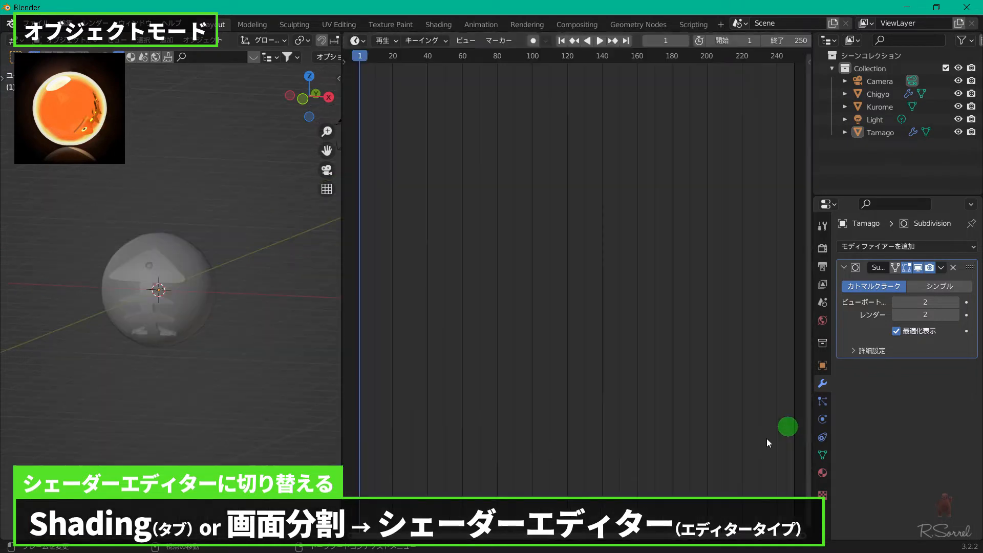
{"action": "left_click", "coordinate": [359, 41]}
{"action": "left_click", "coordinate": [399, 158]}
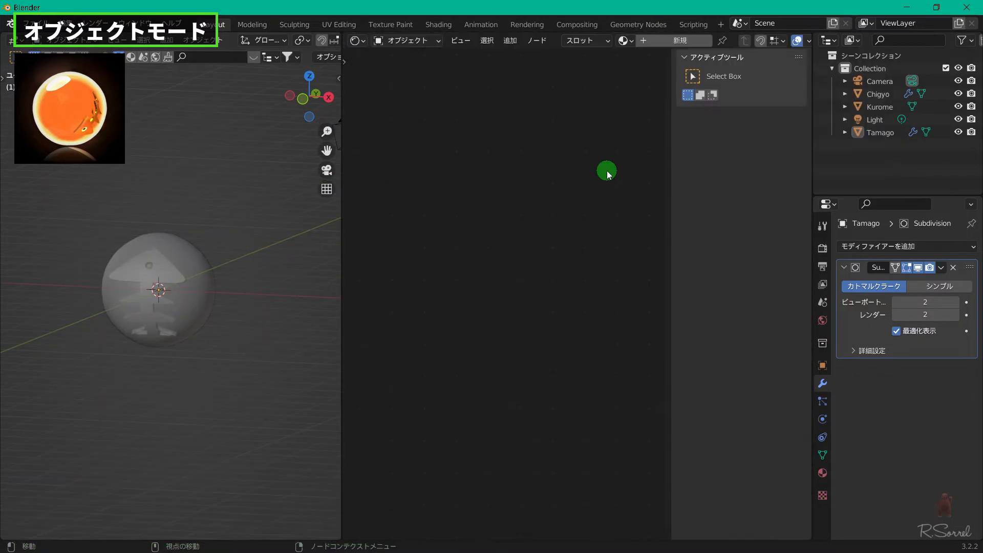
- Hide the Shader Editor's sidebar and switch the 3D viewport to rendered preview with scene lights and scene world turned off
{"action": "key", "text": "n"}
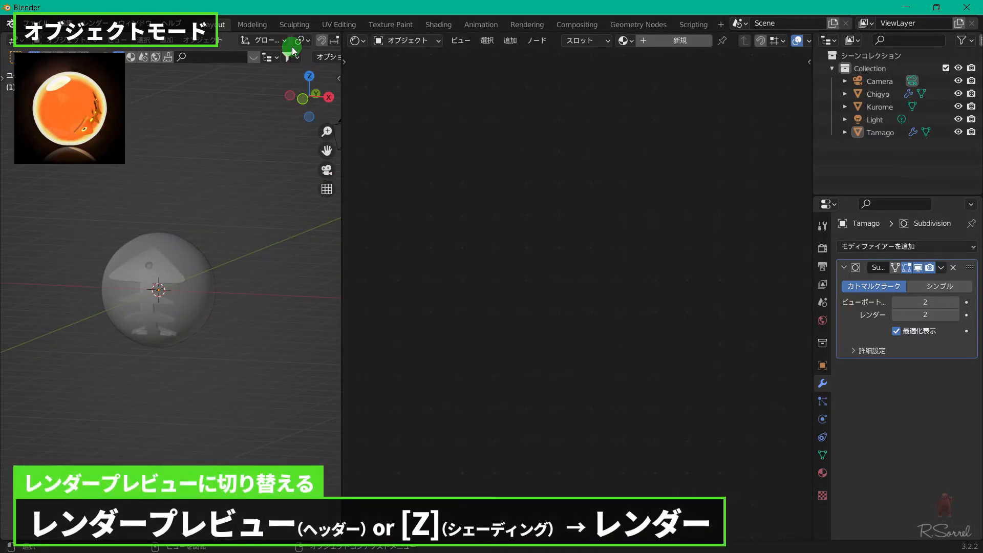
{"action": "scroll", "coordinate": [289, 40], "scroll_direction": "down", "scroll_amount": 5}
{"action": "left_click", "coordinate": [315, 41]}
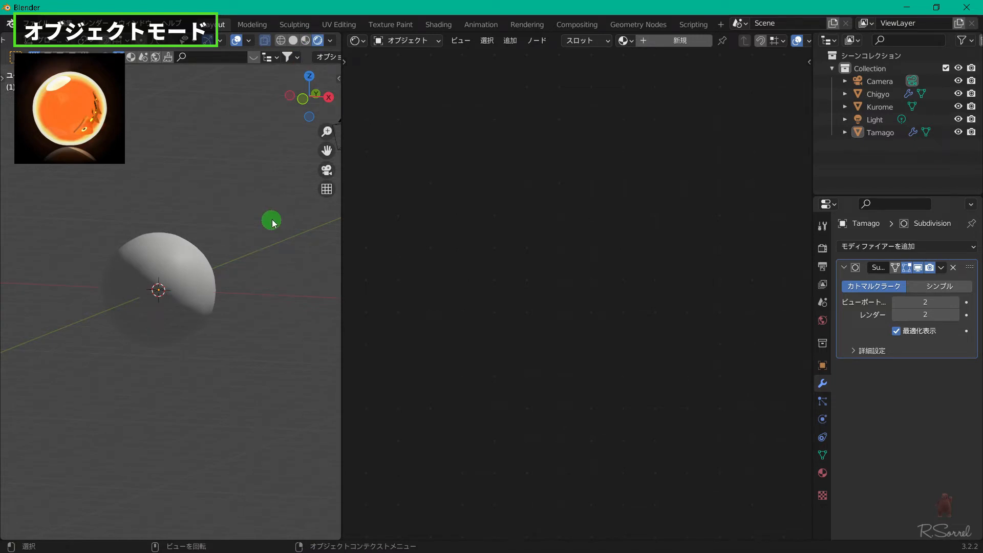
{"action": "left_click", "coordinate": [331, 41]}
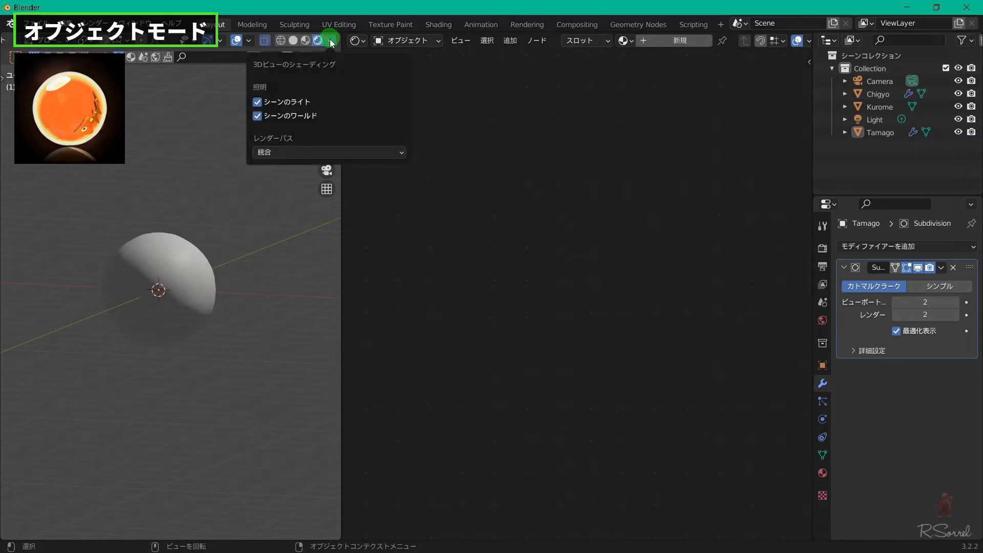
{"action": "left_click", "coordinate": [264, 102]}
{"action": "left_click", "coordinate": [269, 115]}
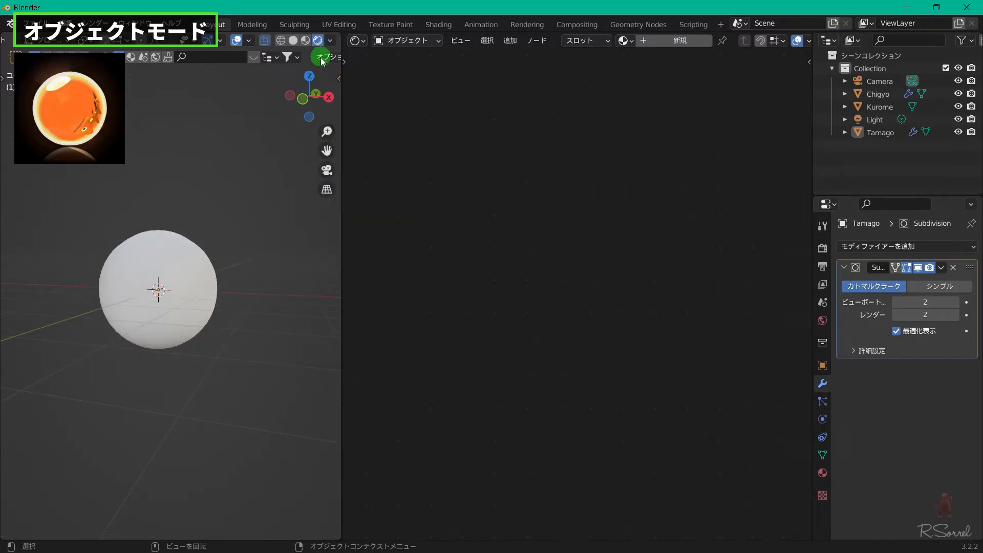
- Set the viewport environment's world opacity to 1.000 and blur to 0.00, and lower its strength to darken the preview
{"action": "left_click", "coordinate": [330, 40]}
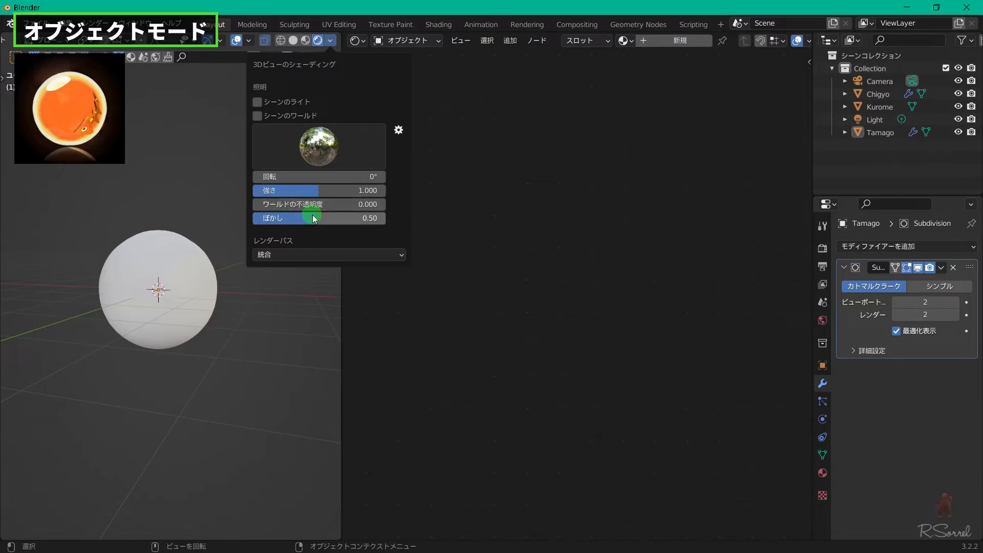
{"action": "left_click_drag", "start_coordinate": [268, 203], "coordinate": [386, 204]}
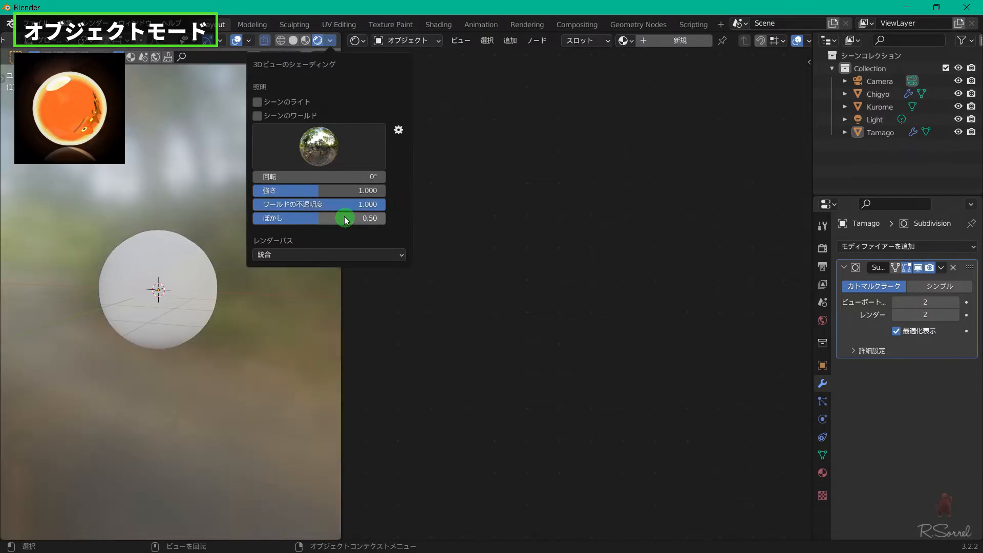
{"action": "left_click_drag", "start_coordinate": [330, 216], "coordinate": [252, 219]}
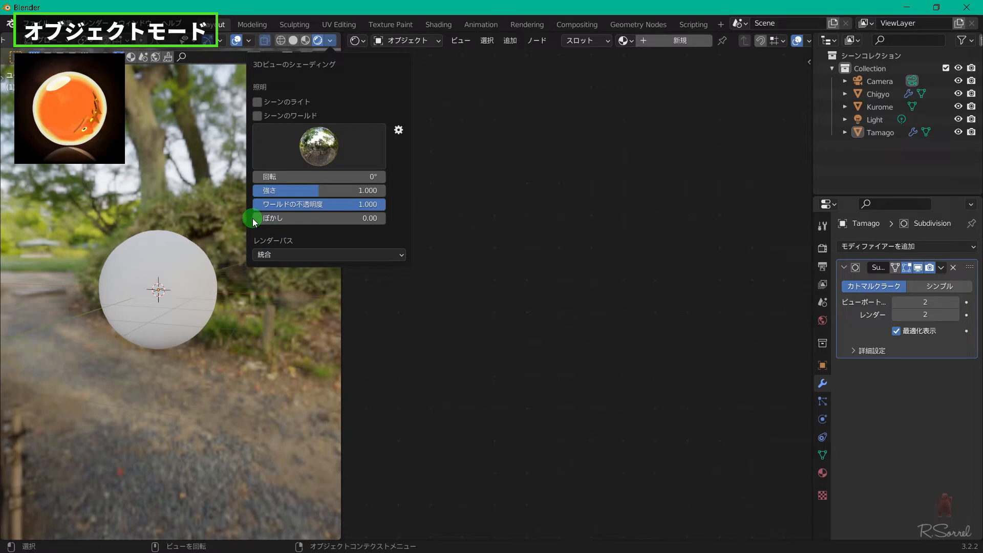
{"action": "left_click_drag", "start_coordinate": [312, 188], "coordinate": [256, 206]}
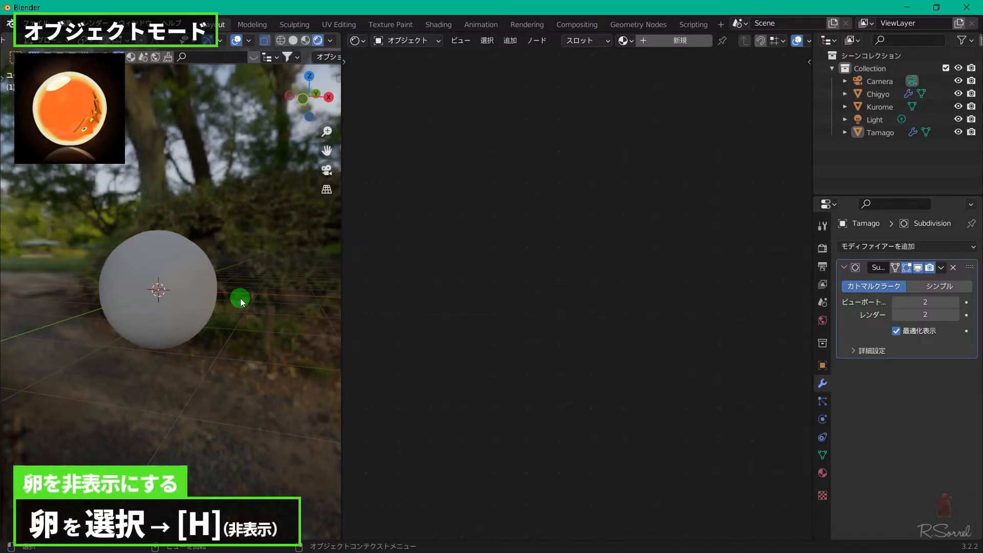
- Hide the egg sphere and give the fish a new material named Chigyo
{"action": "left_click", "coordinate": [171, 290]}
{"action": "key", "text": "h"}
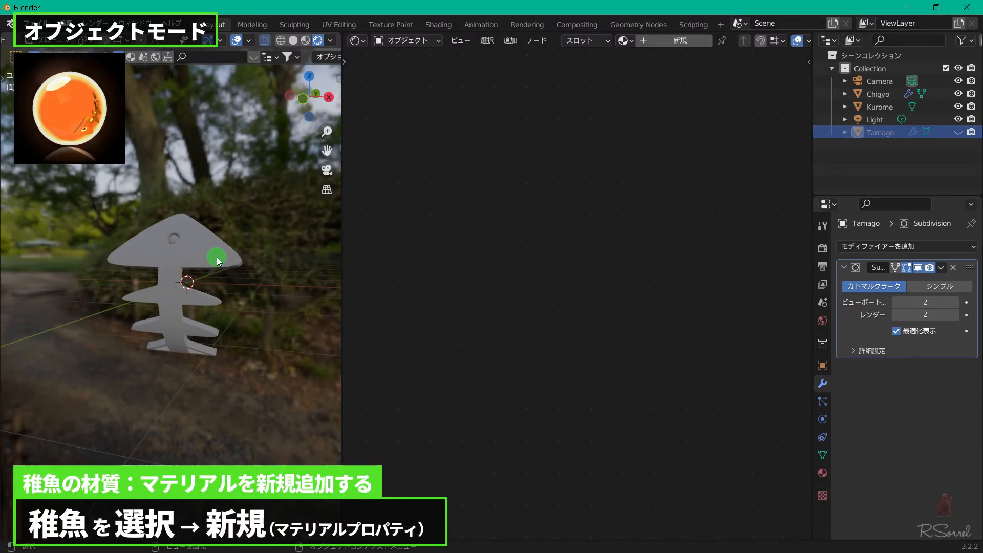
{"action": "left_click", "coordinate": [260, 250]}
{"action": "left_click", "coordinate": [644, 40]}
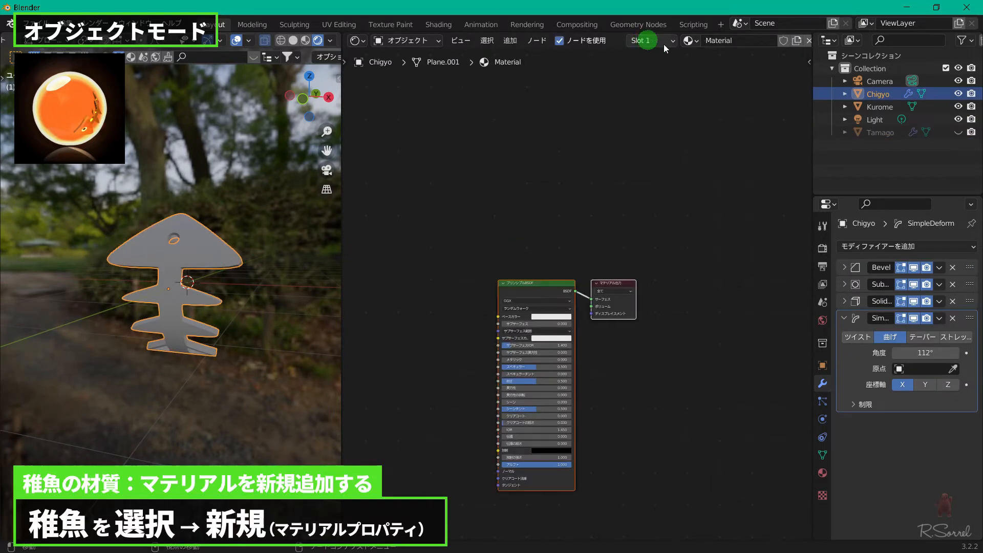
{"action": "left_click", "coordinate": [722, 40]}
{"action": "type", "text": "Chigyo"}
- Set the Chigyo material's Principled BSDF to an ochre base color, metallic 0.500 and roughness 0.000
{"action": "scroll", "coordinate": [631, 364], "scroll_direction": "up", "scroll_amount": 4}
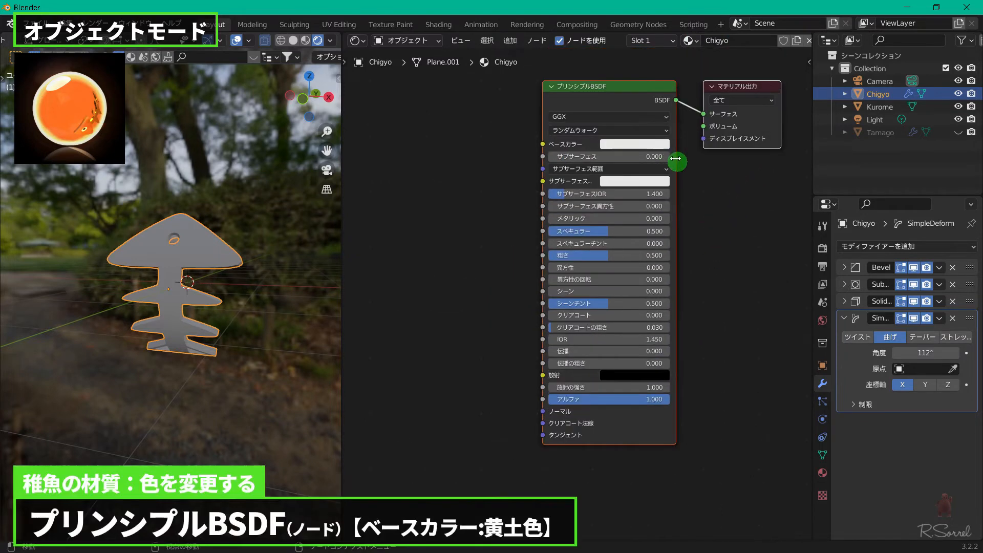
{"action": "left_click", "coordinate": [660, 144]}
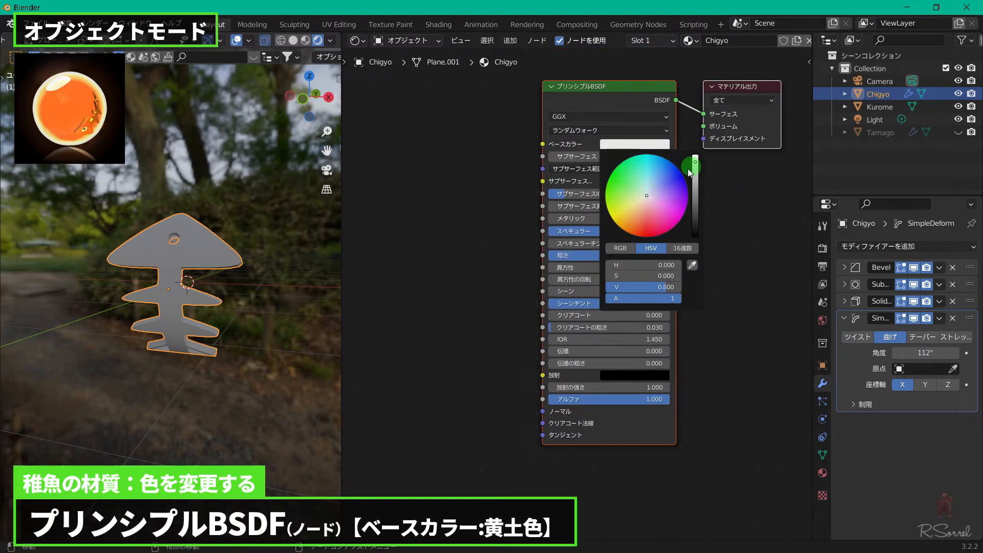
{"action": "left_click_drag", "start_coordinate": [654, 192], "coordinate": [636, 204]}
{"action": "left_click_drag", "start_coordinate": [695, 162], "coordinate": [695, 177]}
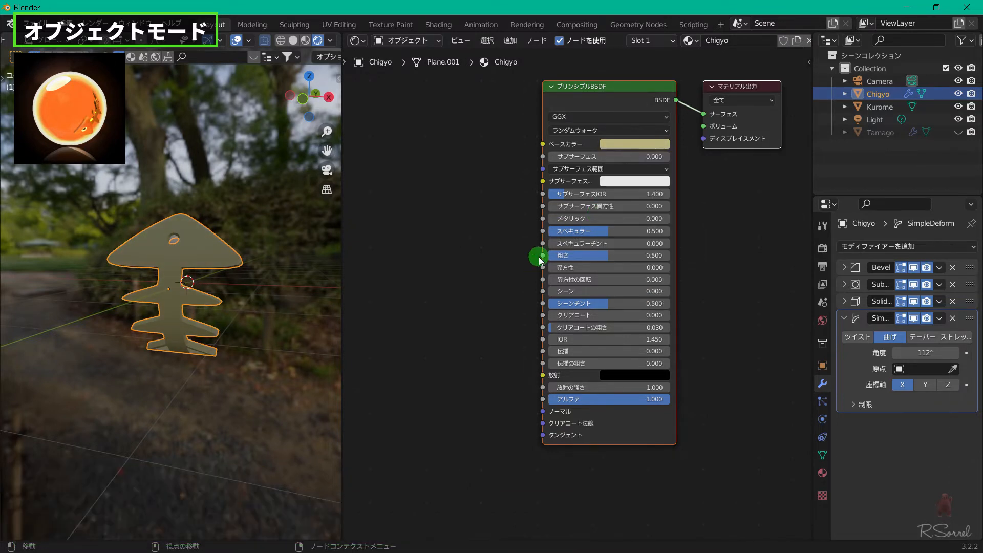
{"action": "left_click", "coordinate": [597, 218]}
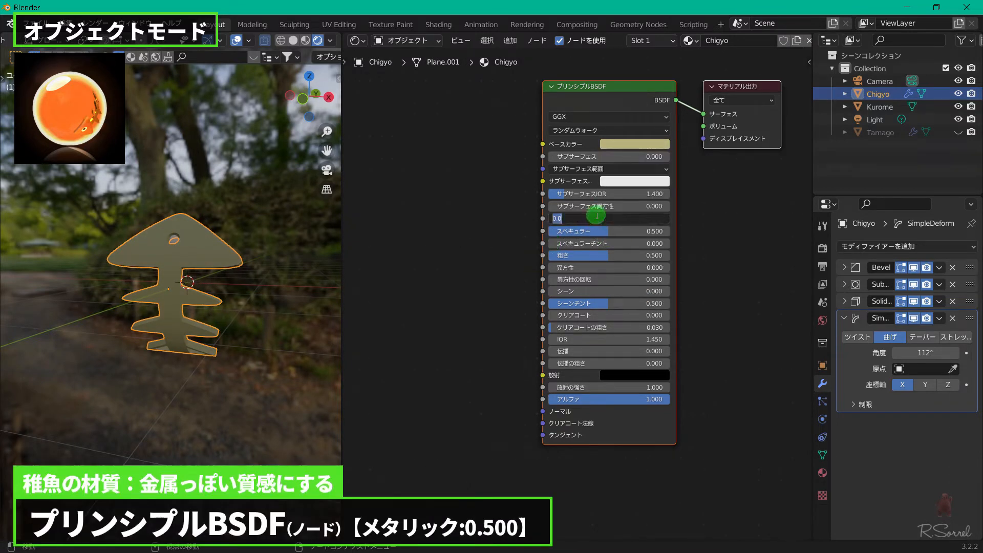
{"action": "key", "text": "Return"}
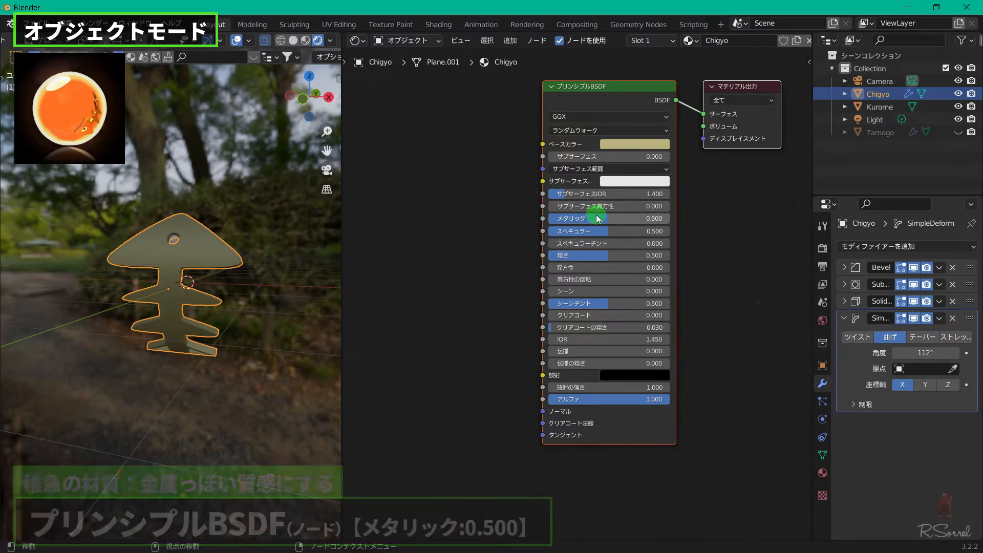
{"action": "left_click_drag", "start_coordinate": [604, 256], "coordinate": [527, 248]}
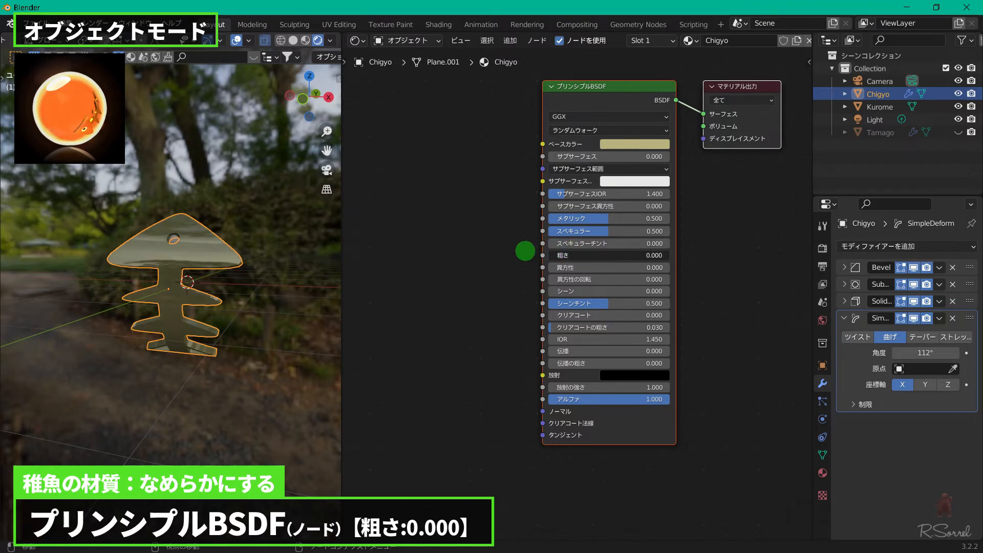
- Select the ring of faces around the fish's eye hole and assign them a second material slot with a new material
{"action": "middle_click_drag", "start_coordinate": [234, 294], "coordinate": [202, 268]}
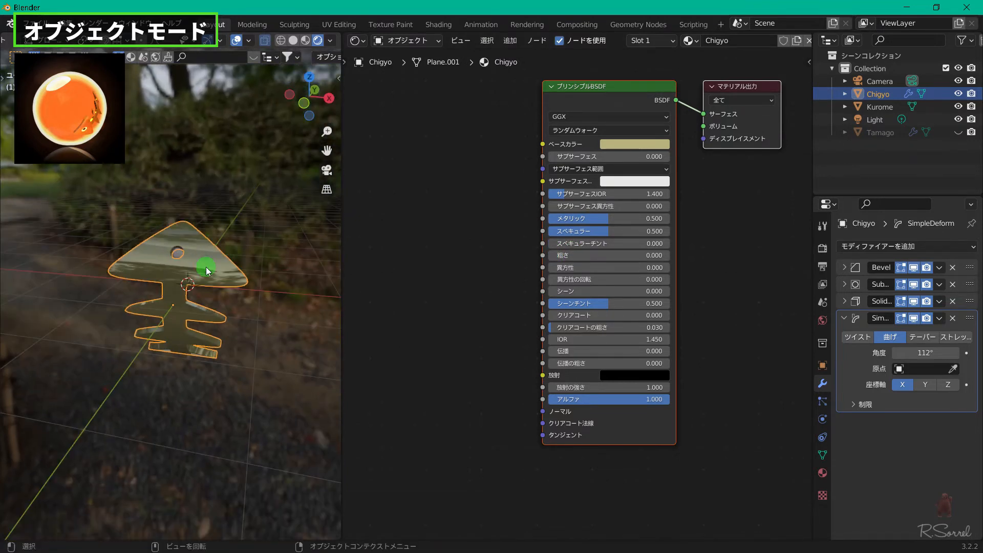
{"action": "scroll", "coordinate": [202, 268], "scroll_direction": "up", "scroll_amount": 2}
{"action": "key", "text": "Tab"}
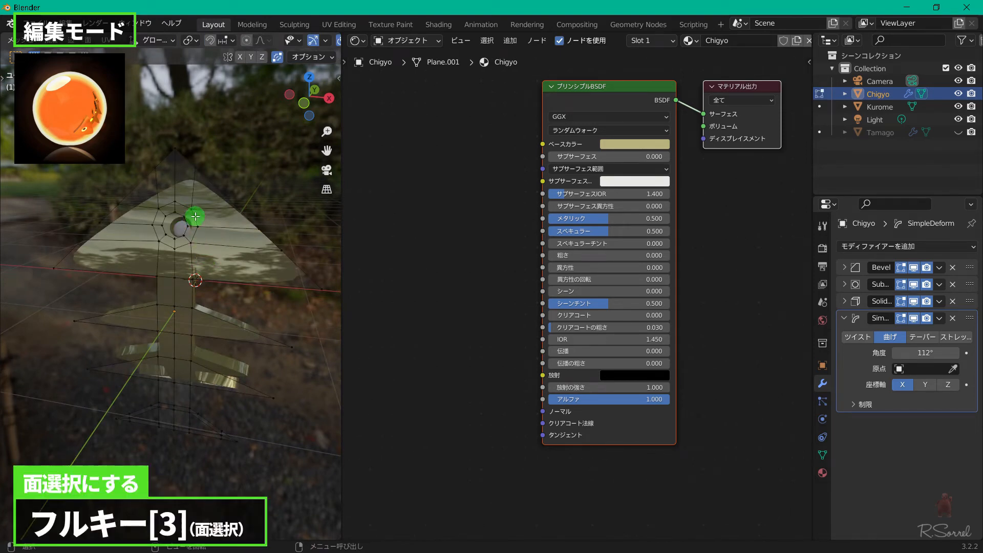
{"action": "key", "text": "3"}
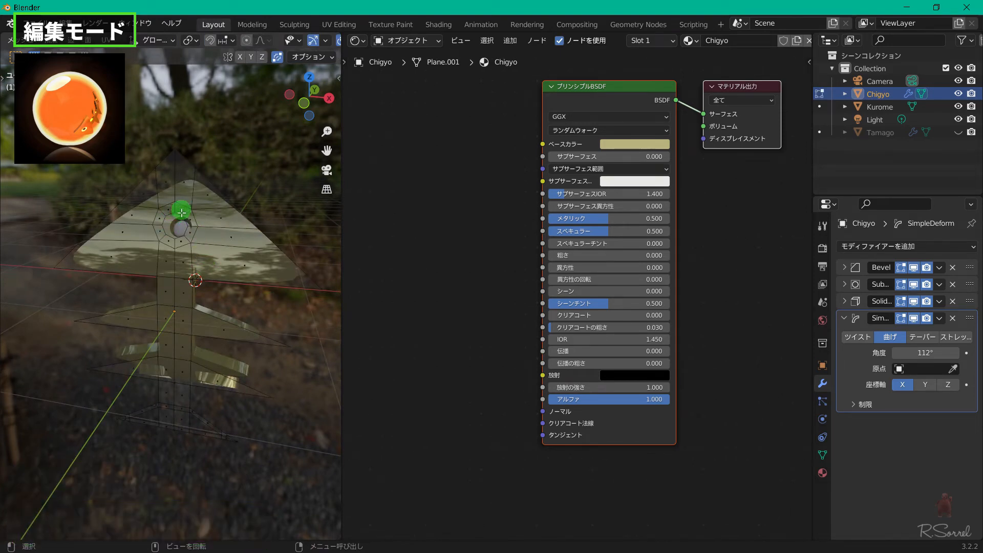
{"action": "left_click", "coordinate": [187, 214], "text": "alt+shift"}
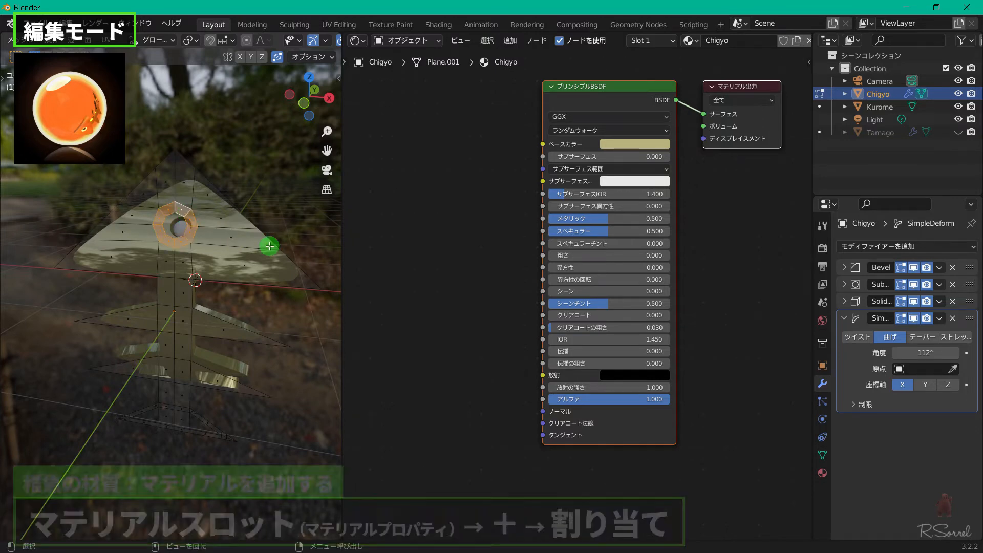
{"action": "left_click", "coordinate": [673, 42]}
{"action": "left_click", "coordinate": [722, 65]}
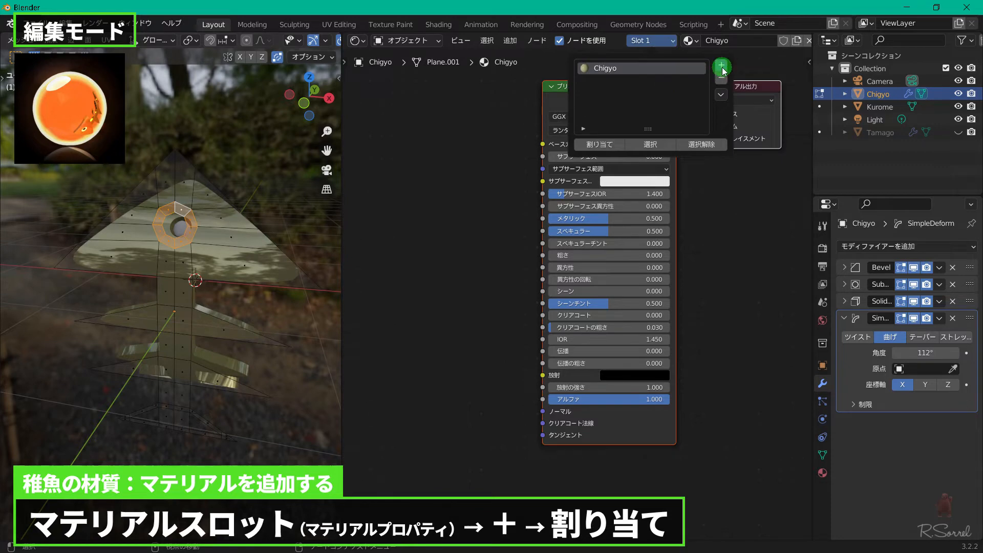
{"action": "left_click", "coordinate": [535, 145]}
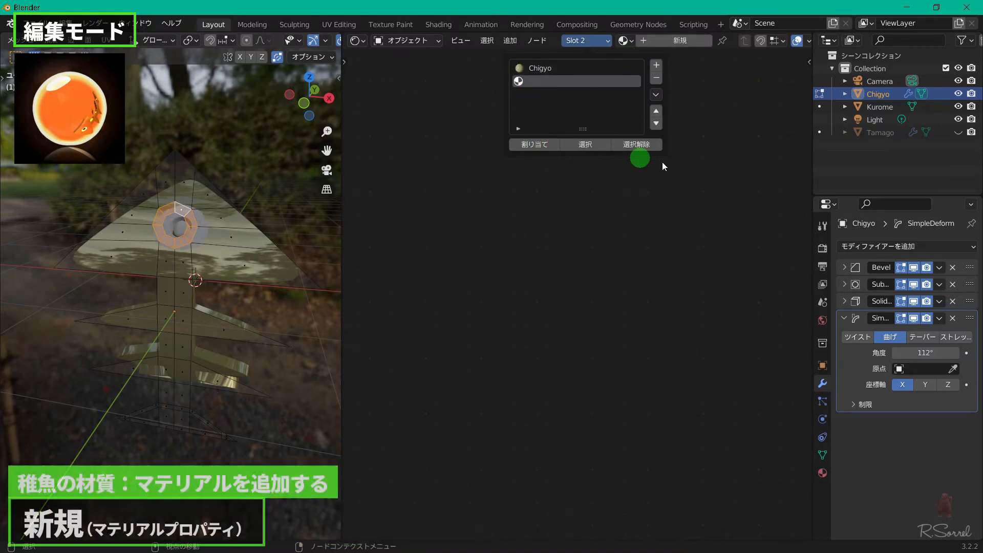
{"action": "left_click", "coordinate": [690, 44]}
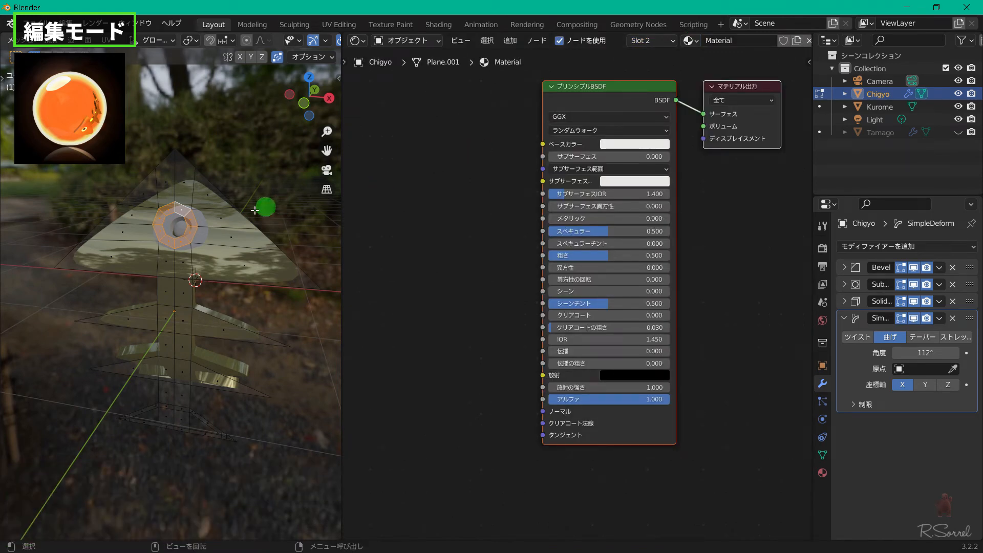
- Select the outer edge loop of the eye-white ring on the fish mesh and apply an edge crease of 1.000
{"action": "key", "text": "Tab"}
{"action": "middle_click_drag", "start_coordinate": [186, 231], "coordinate": [198, 268]}
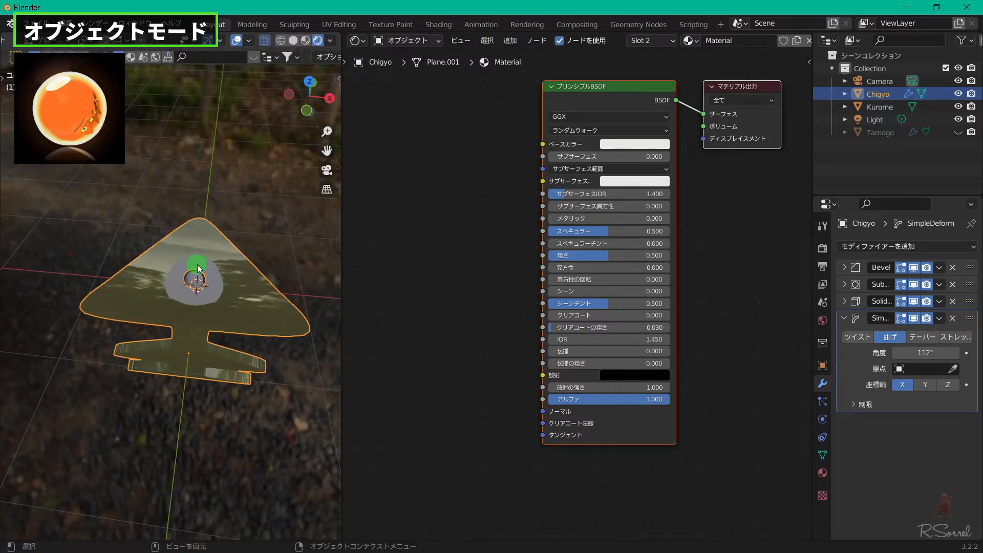
{"action": "key", "text": "Tab"}
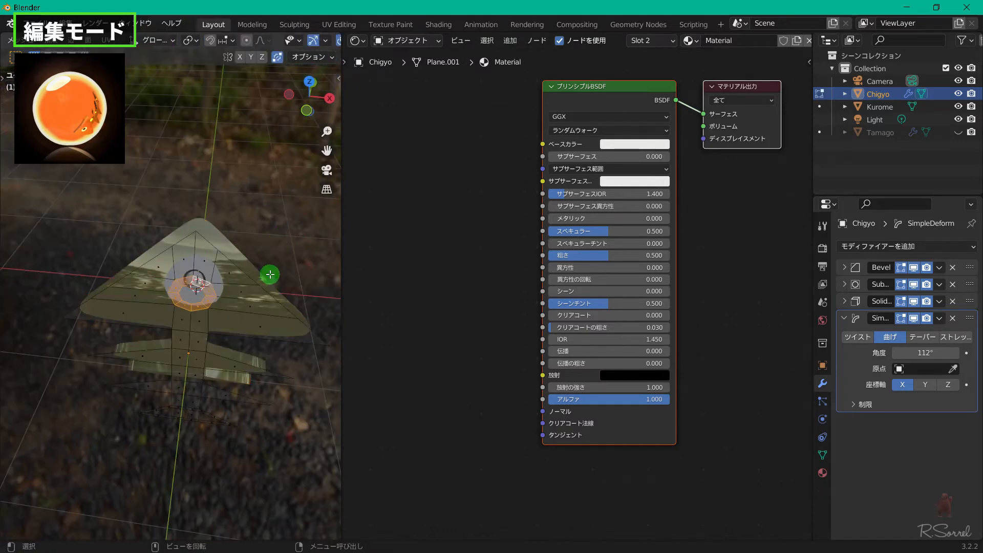
{"action": "middle_click_drag", "start_coordinate": [270, 275], "coordinate": [266, 233]}
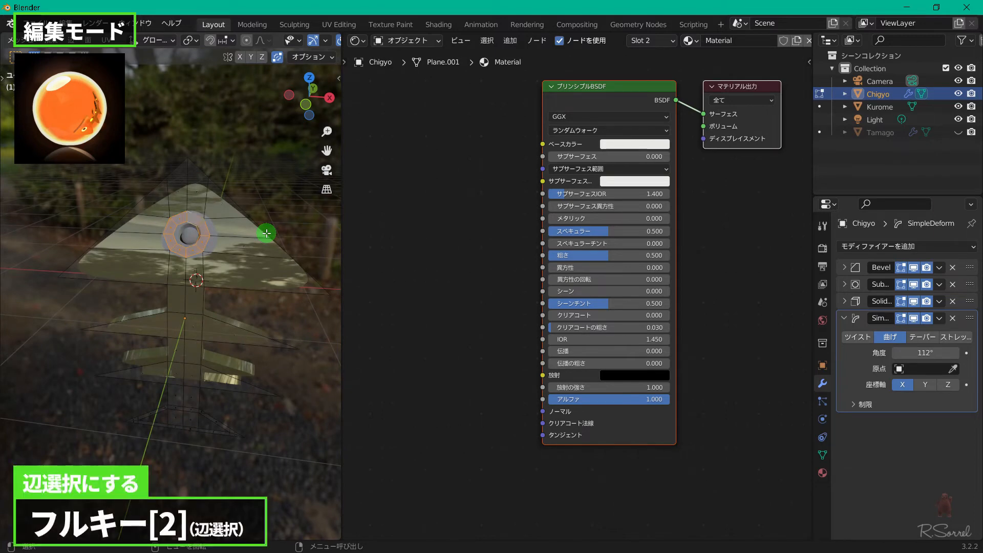
{"action": "scroll", "coordinate": [234, 235], "scroll_direction": "up", "scroll_amount": 3}
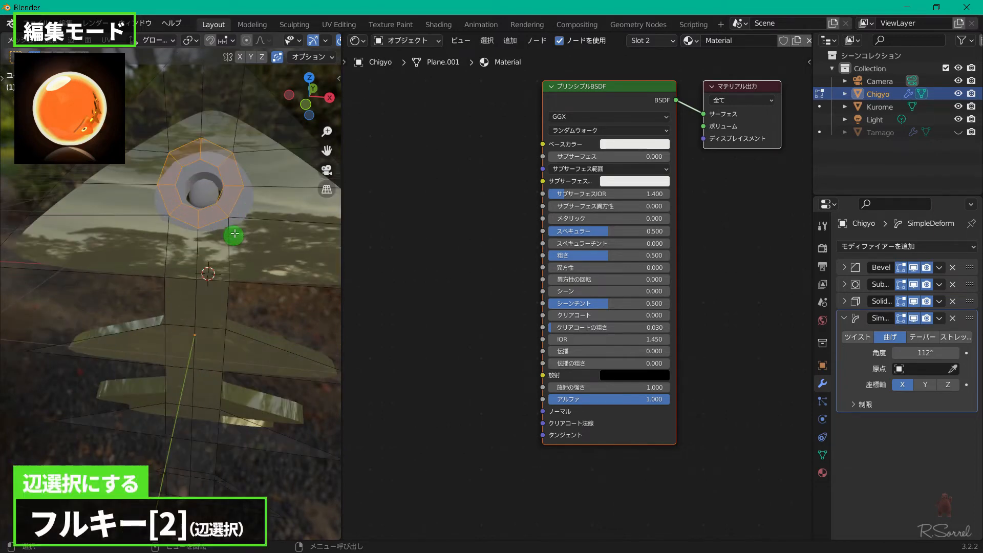
{"action": "left_click", "coordinate": [219, 147], "text": "alt"}
{"action": "left_click", "coordinate": [238, 169], "text": "alt+shift"}
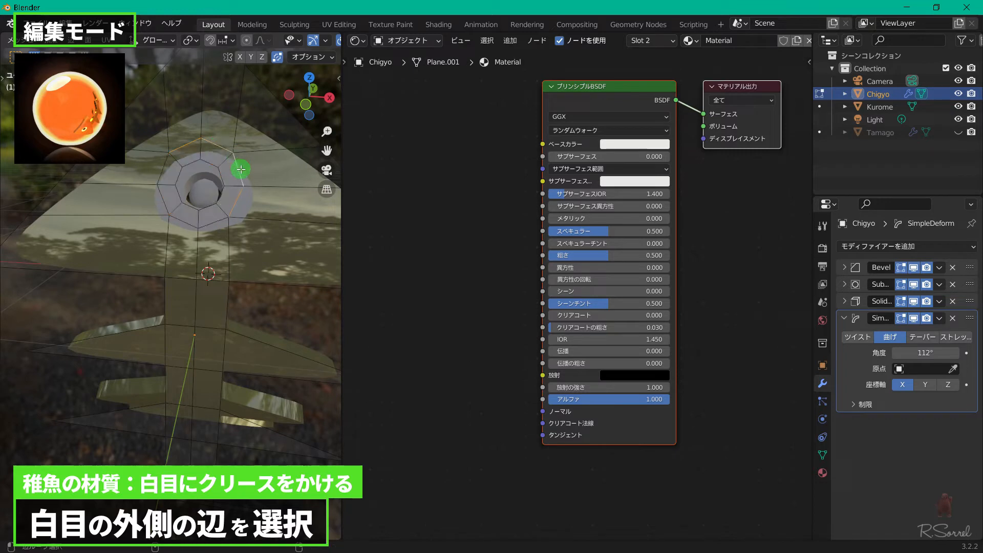
{"action": "left_click", "coordinate": [216, 219], "text": "alt+shift"}
{"action": "left_click", "coordinate": [164, 199], "text": "alt+shift"}
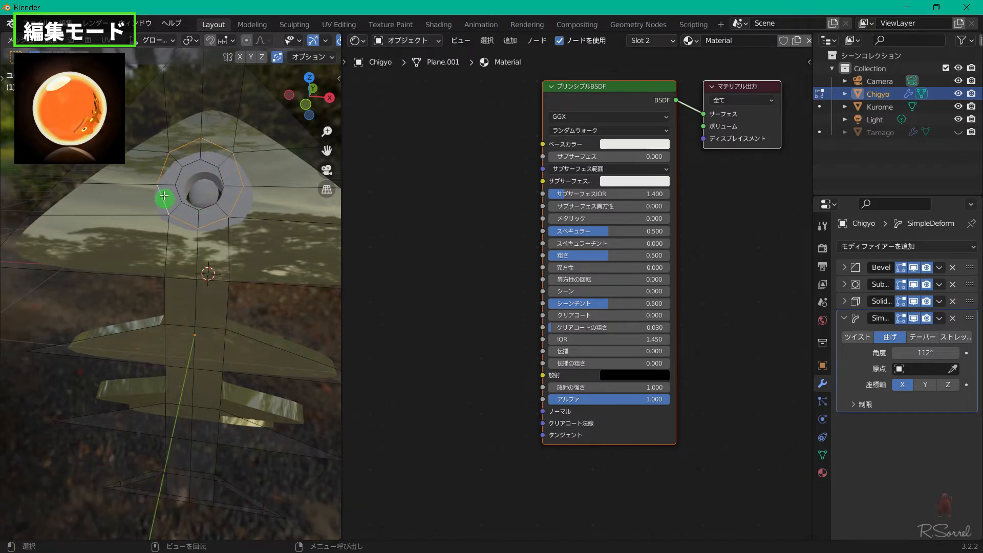
{"action": "key", "text": "shift+e"}
{"action": "key", "text": "1"}
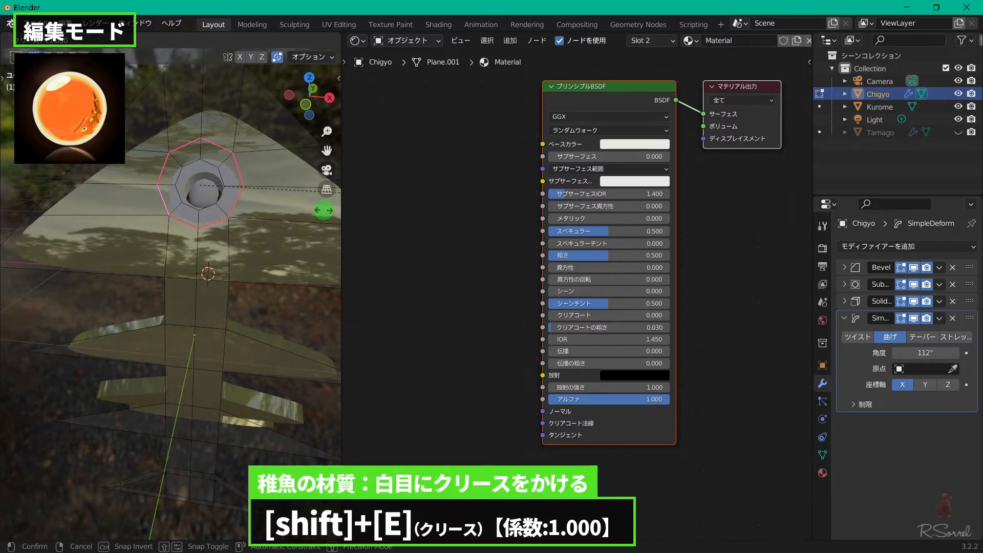
{"action": "key", "text": "Return"}
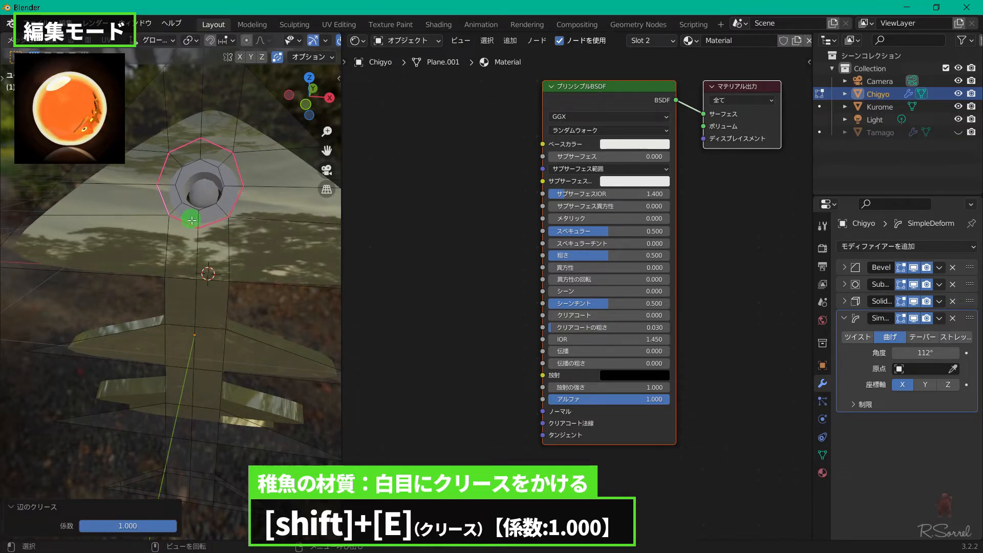
{"action": "key", "text": "Tab"}
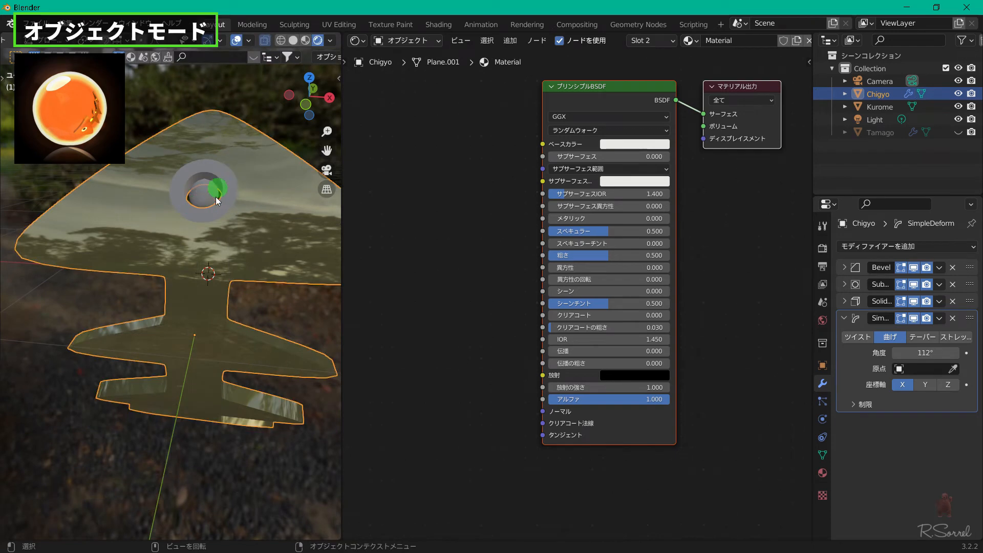
- Set the base color of the eye-white material in slot 2 to pure white with a value of 1.000
{"action": "middle_click_drag", "start_coordinate": [216, 197], "coordinate": [215, 230]}
{"action": "middle_click_drag", "start_coordinate": [218, 285], "coordinate": [222, 249]}
{"action": "scroll", "coordinate": [221, 249], "scroll_direction": "down", "scroll_amount": 2}
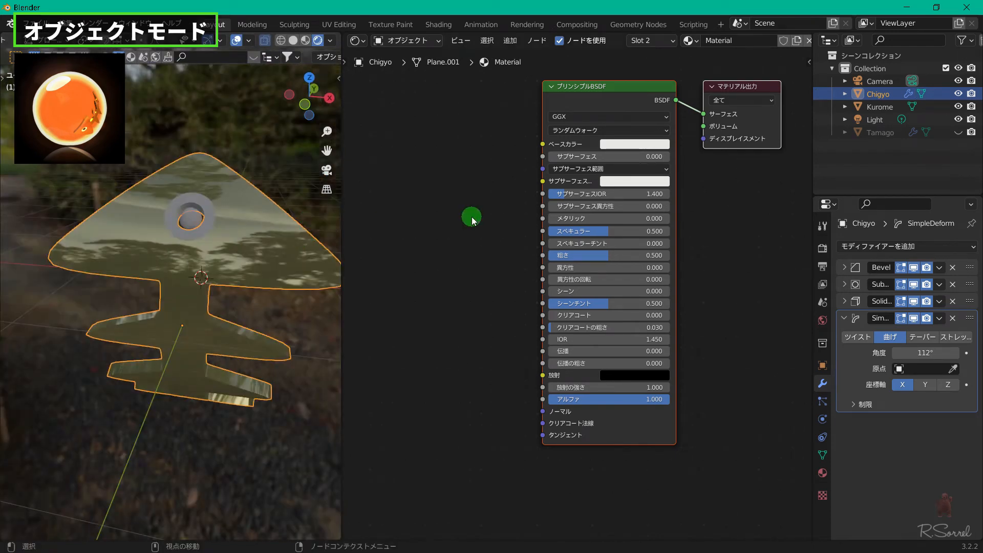
{"action": "left_click", "coordinate": [634, 144]}
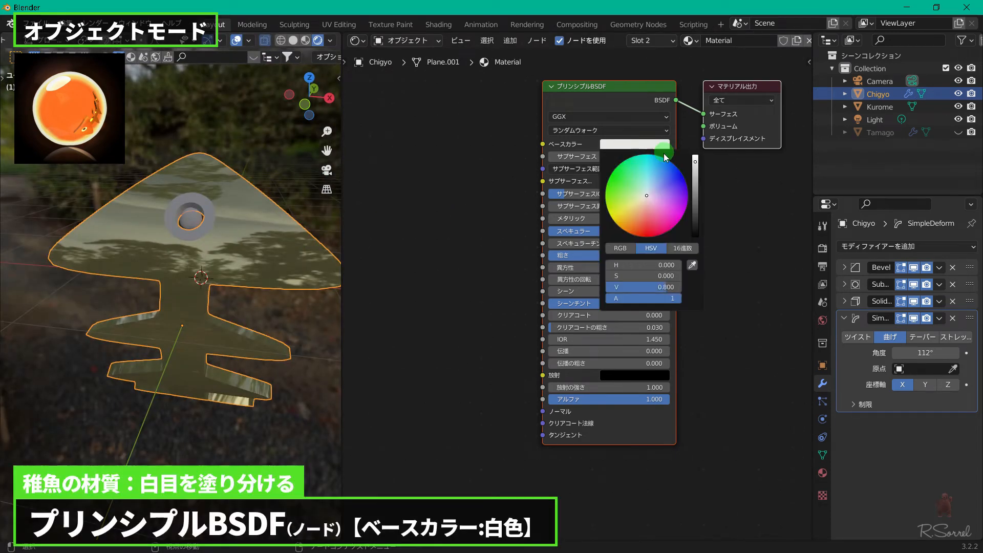
{"action": "left_click_drag", "start_coordinate": [693, 163], "coordinate": [691, 132]}
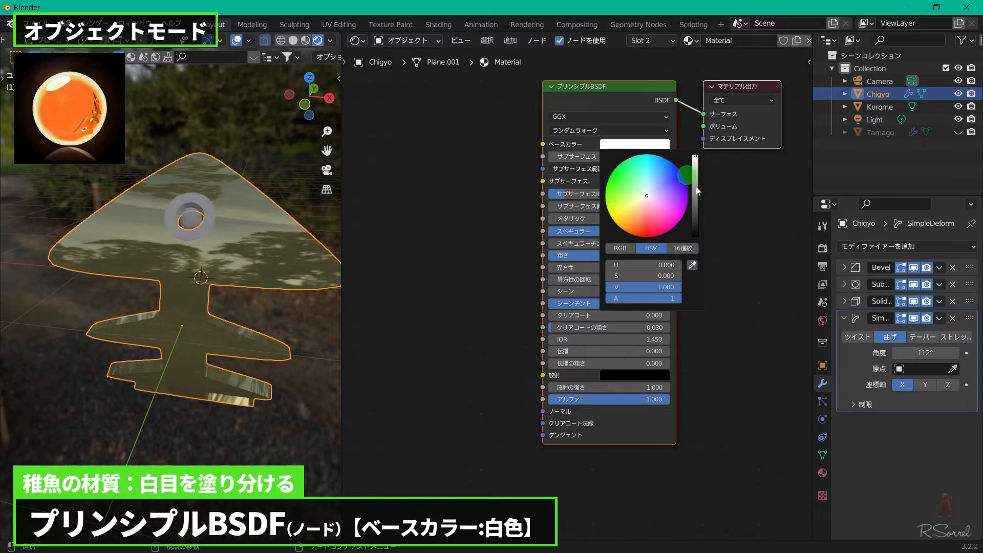
- Set the eye-white material's Principled BSDF metallic to 0.500 and roughness to 0.000
{"action": "left_click", "coordinate": [621, 219]}
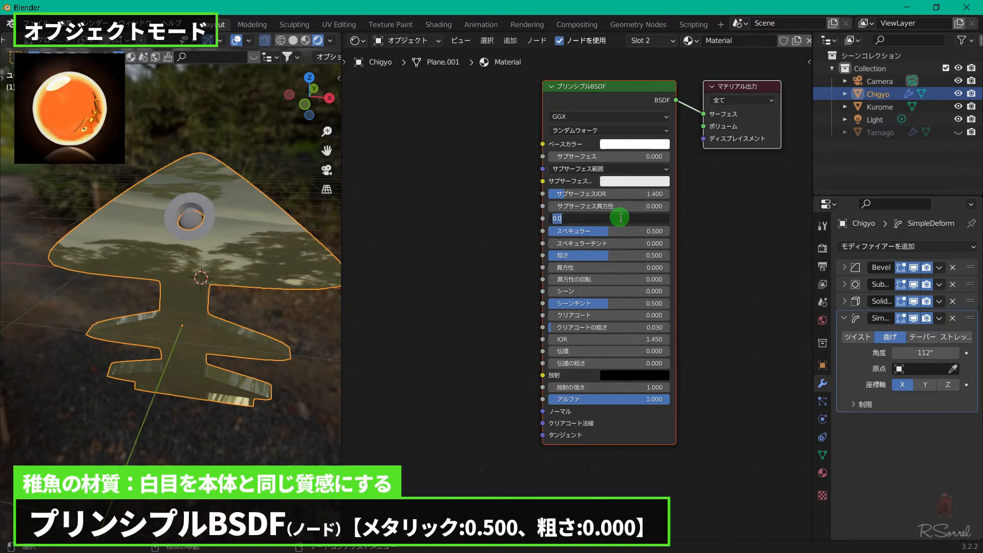
{"action": "type", "text": "0.5"}
{"action": "key", "text": "Return"}
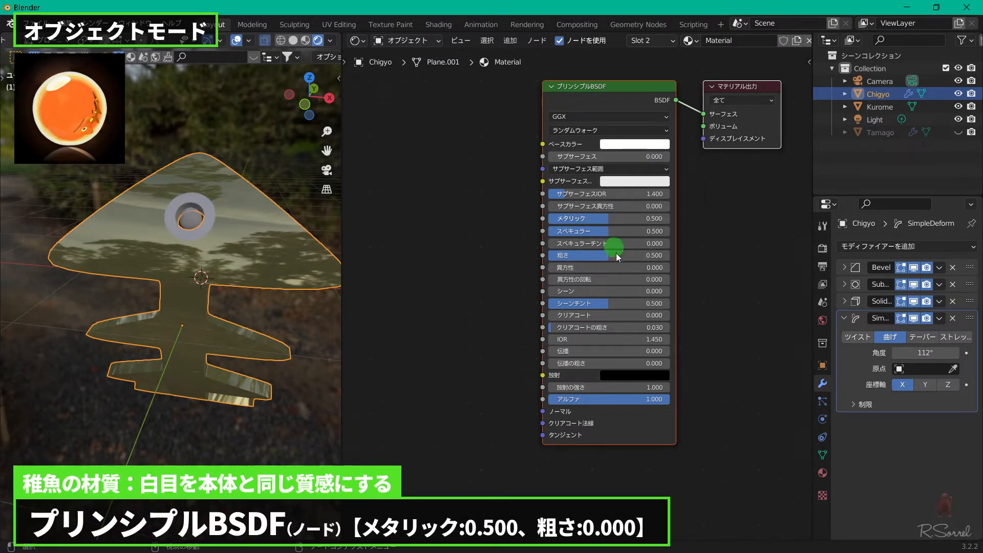
{"action": "left_click_drag", "start_coordinate": [616, 254], "coordinate": [489, 242]}
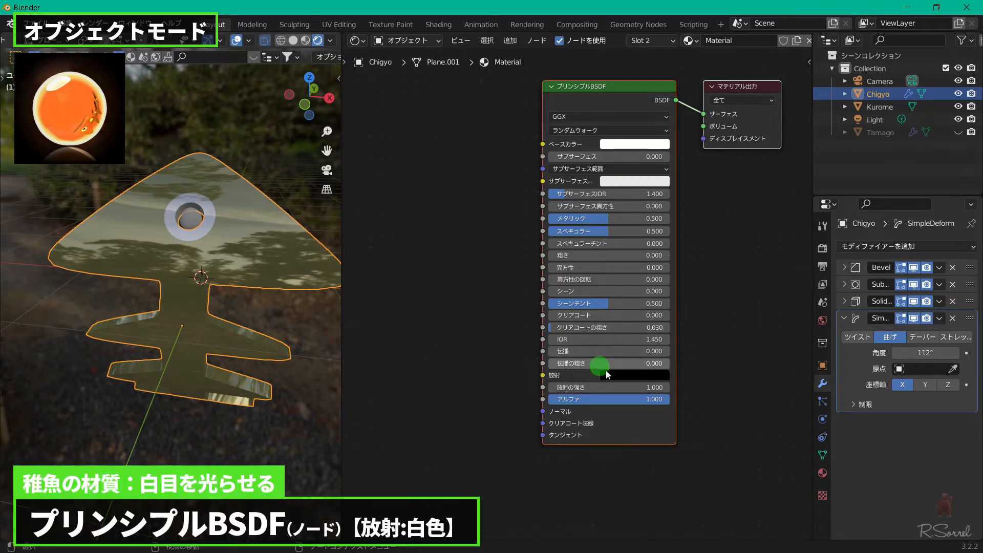
- Give the eye-white material a pure white emission color with an emission strength of 0.500
{"action": "left_click", "coordinate": [621, 376]}
{"action": "left_click_drag", "start_coordinate": [695, 295], "coordinate": [687, 178]}
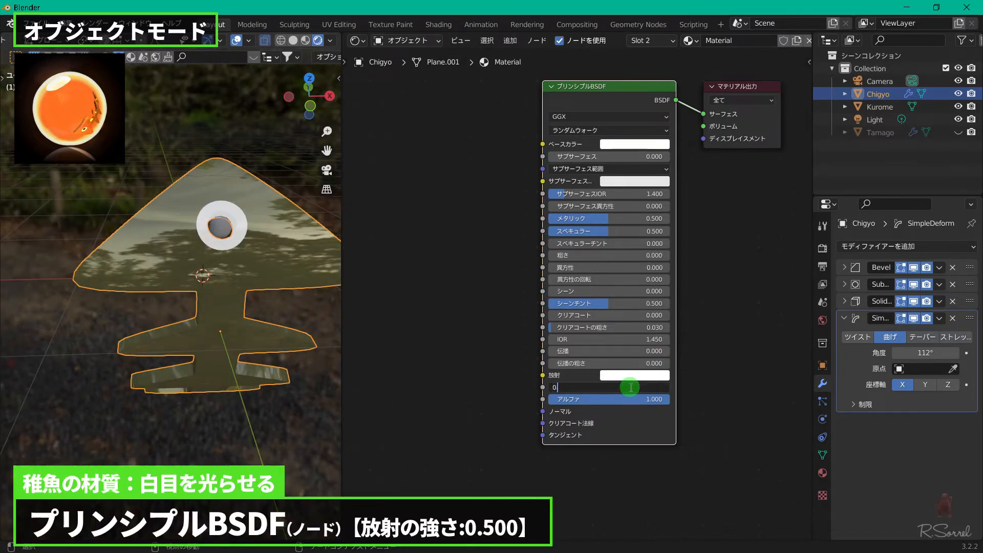
{"action": "key", "text": "Return"}
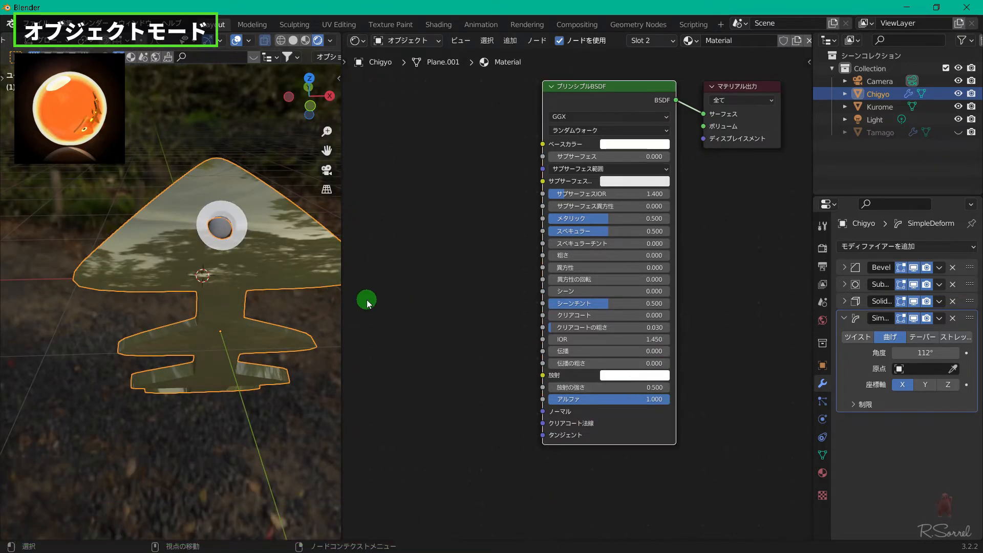
- Lower the HDRI environment brightness in the rendered viewport's shading settings
{"action": "left_click", "coordinate": [331, 41]}
{"action": "left_click_drag", "start_coordinate": [295, 191], "coordinate": [241, 188]}
{"action": "mouse_move", "coordinate": [229, 287]}
{"action": "middle_mouse_down"}
{"action": "mouse_move", "coordinate": [248, 251]}
{"action": "mouse_move", "coordinate": [233, 263]}
{"action": "middle_mouse_up"}
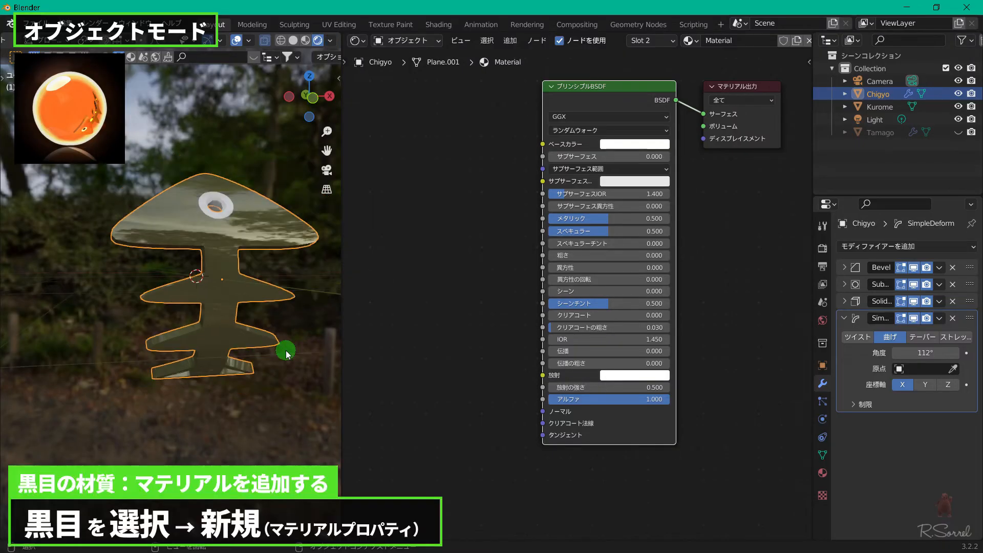
- Select the pupil object in the fish's eye hole and create a new material on it named Kurome
{"action": "middle_click_drag", "start_coordinate": [287, 353], "coordinate": [232, 269]}
{"action": "left_click", "coordinate": [195, 243]}
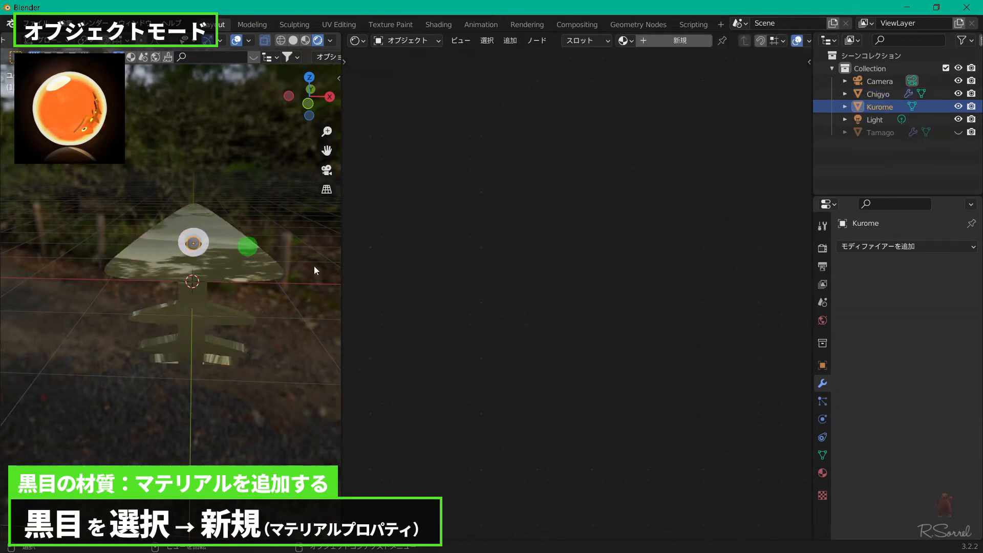
{"action": "left_click", "coordinate": [692, 45]}
{"action": "double_click", "coordinate": [736, 43]}
{"action": "type", "text": "Kurome"}
{"action": "key", "text": "Return"}
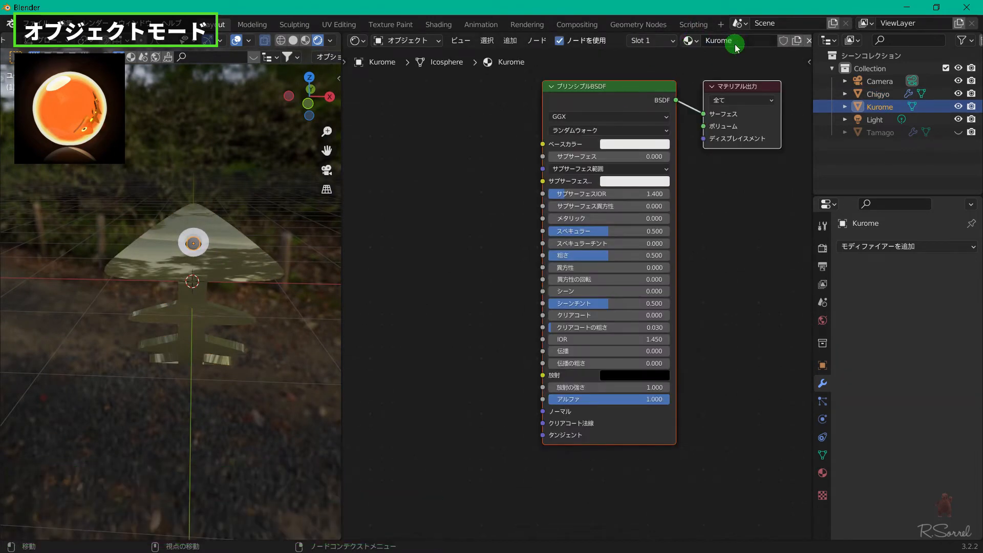
- Set the Kurome material's Principled BSDF to a black base color, metallic 0.500 and roughness 0.000
{"action": "left_click", "coordinate": [634, 144]}
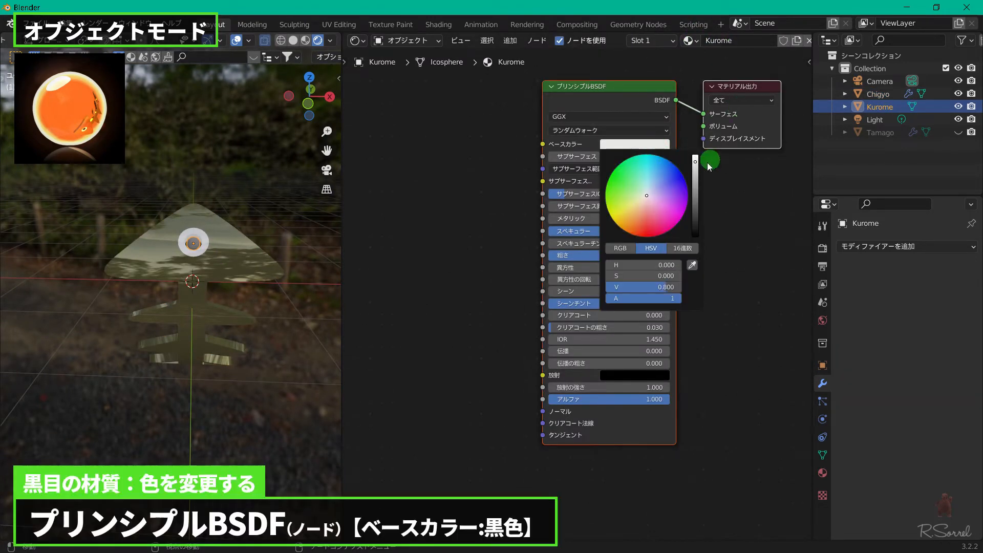
{"action": "left_click_drag", "start_coordinate": [695, 158], "coordinate": [698, 268]}
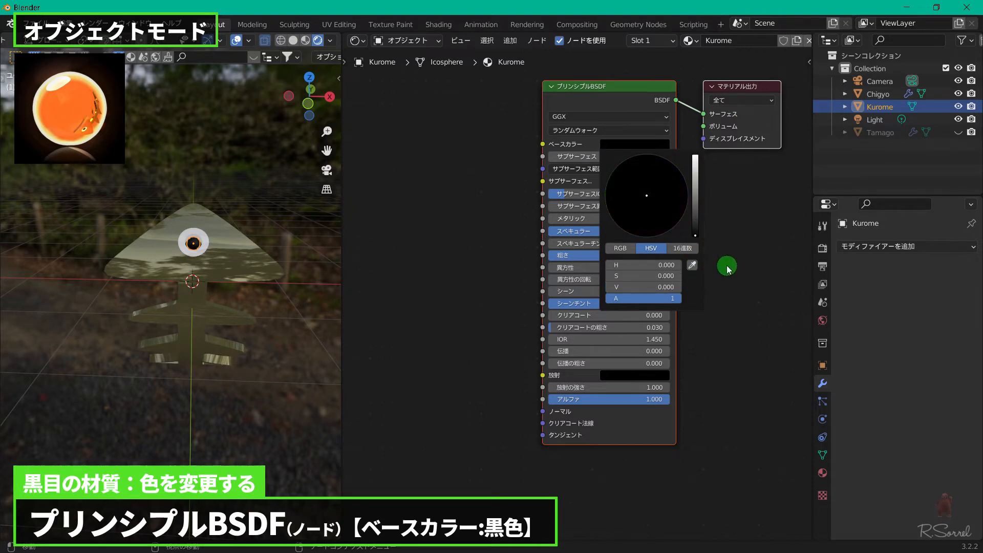
{"action": "left_click", "coordinate": [576, 218]}
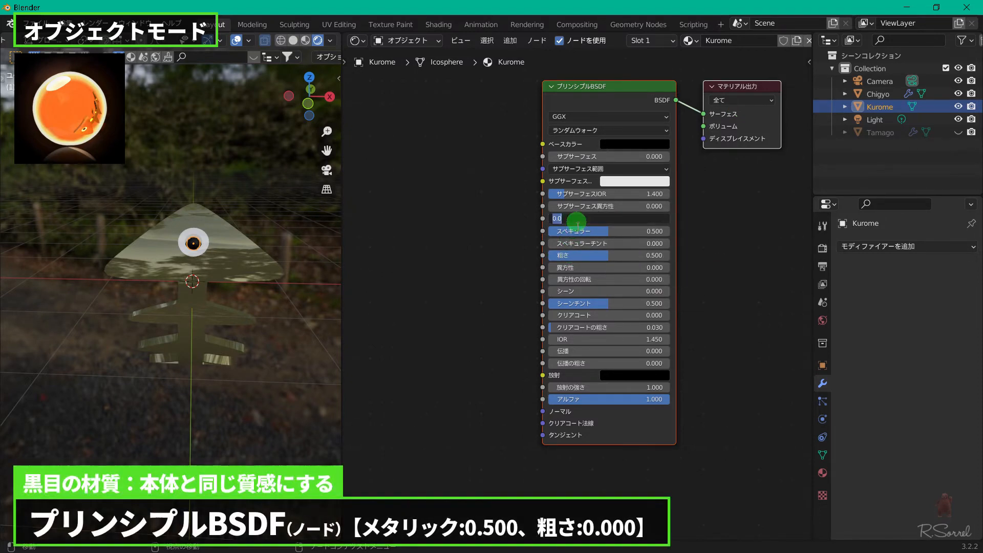
{"action": "type", "text": "0.5"}
{"action": "key", "text": "Return"}
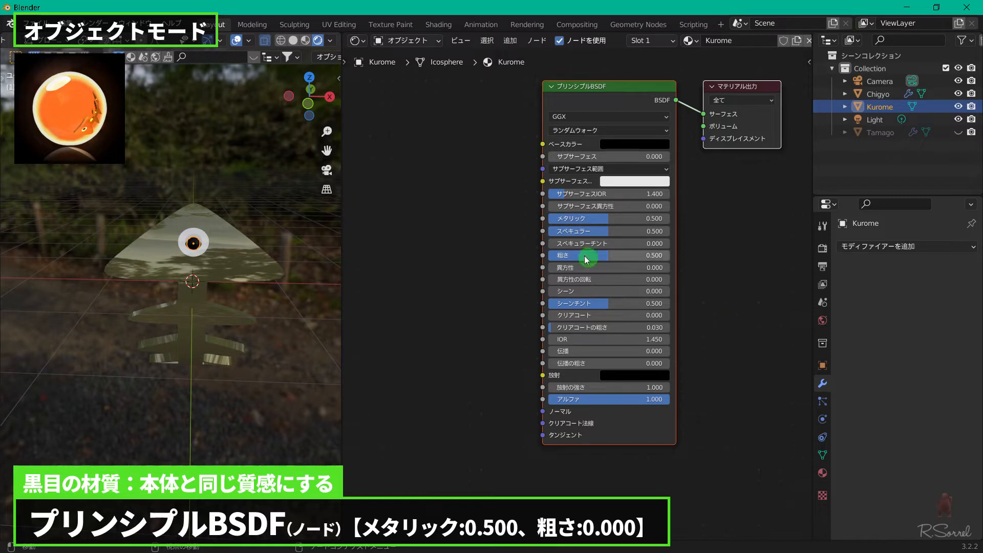
{"action": "left_click_drag", "start_coordinate": [609, 255], "coordinate": [479, 267]}
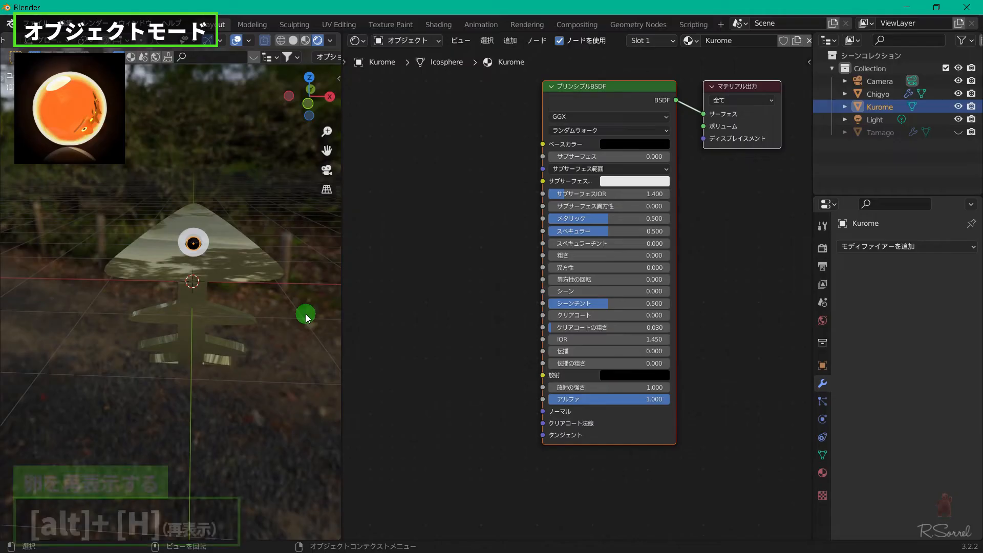
- Unhide the egg sphere and create a new material on it named Tamago
{"action": "key", "text": "alt+h"}
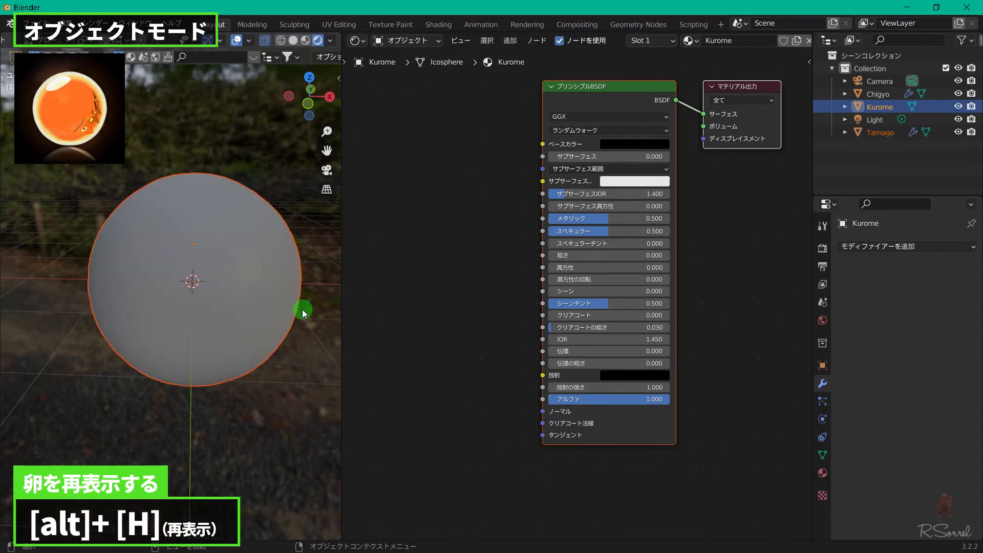
{"action": "scroll", "coordinate": [303, 312], "scroll_direction": "down", "scroll_amount": 3}
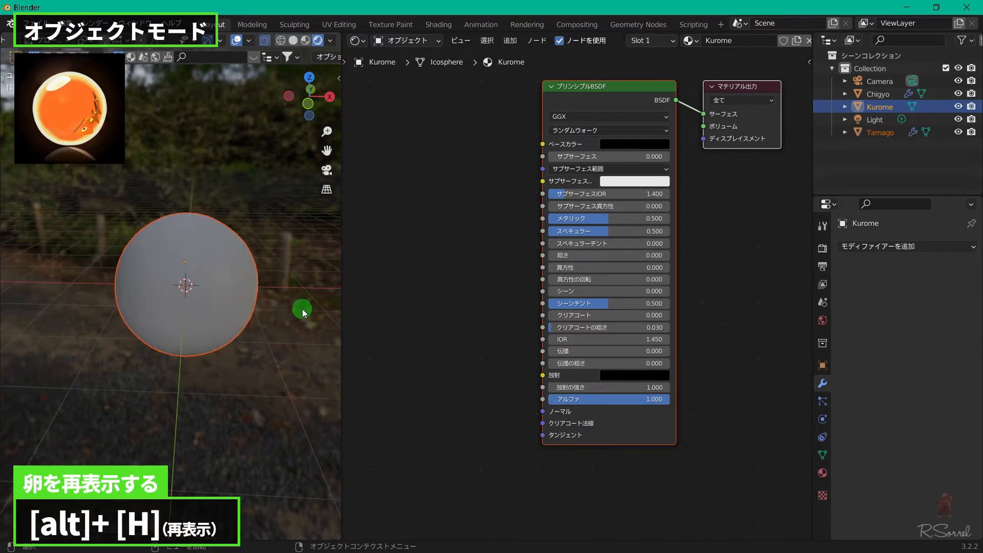
{"action": "left_click", "coordinate": [242, 260]}
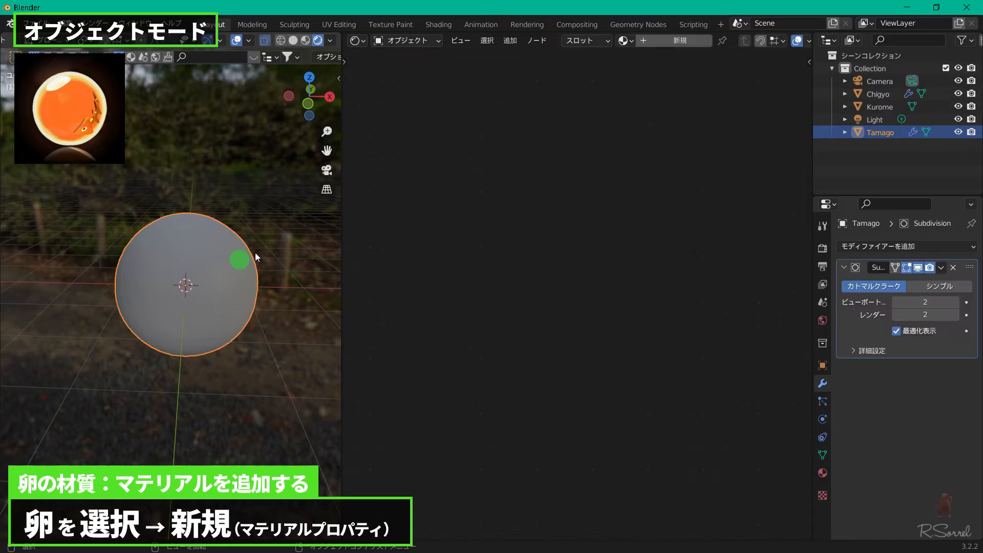
{"action": "left_click", "coordinate": [659, 40]}
{"action": "left_click", "coordinate": [728, 40]}
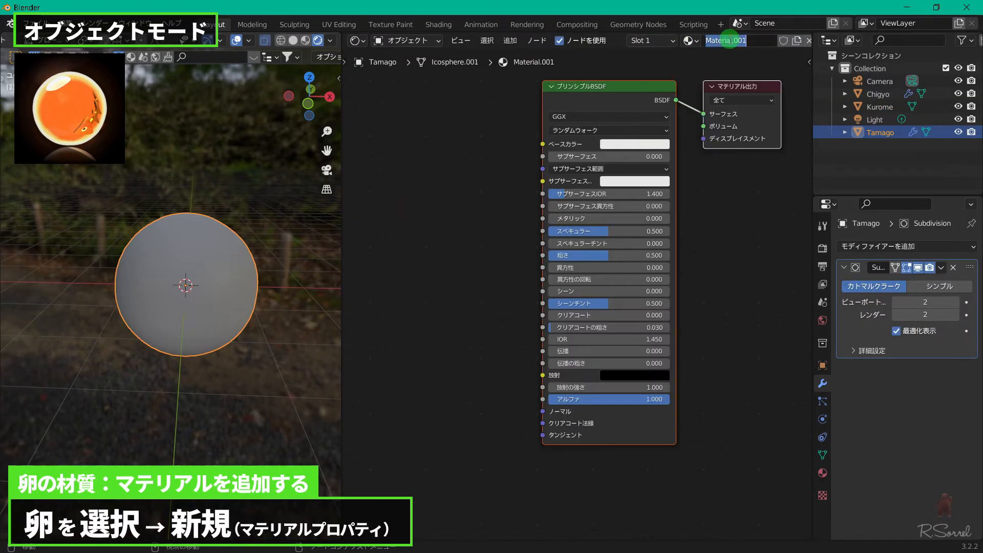
{"action": "type", "text": "Tamago"}
{"action": "key", "text": "Return"}
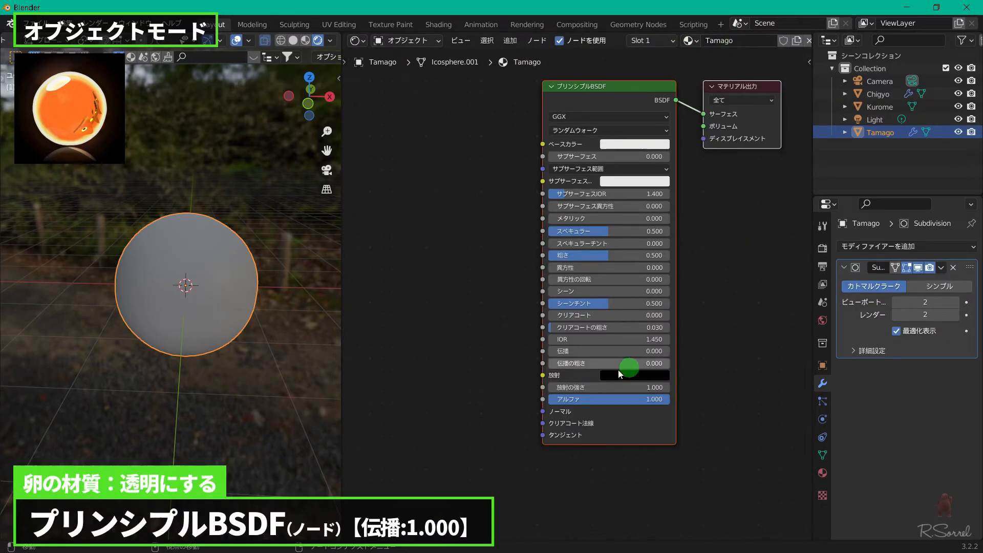
- Set the Tamago material's transmission to 1.000 and switch the scene's render engine to Cycles
{"action": "left_click_drag", "start_coordinate": [565, 352], "coordinate": [757, 358]}
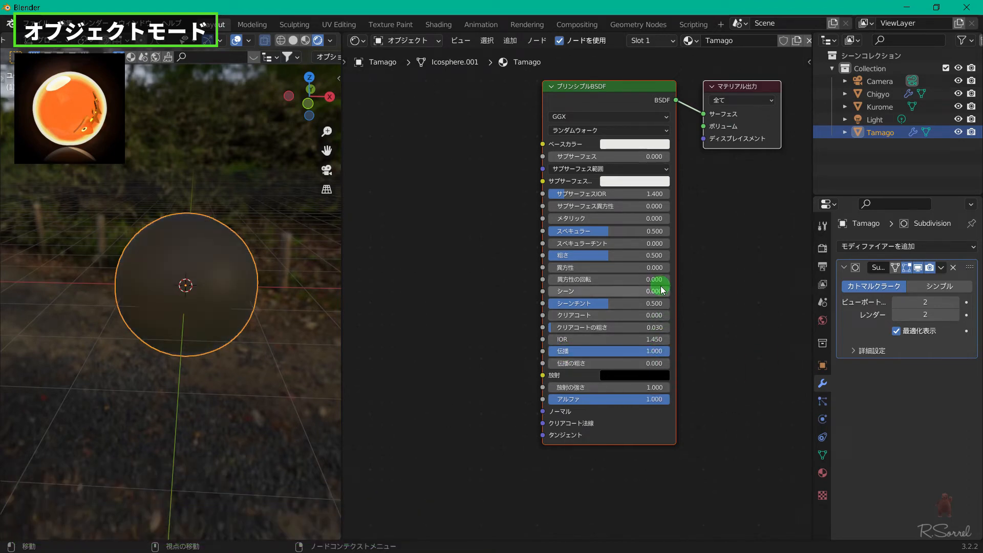
{"action": "left_click", "coordinate": [822, 248]}
{"action": "left_click", "coordinate": [929, 247]}
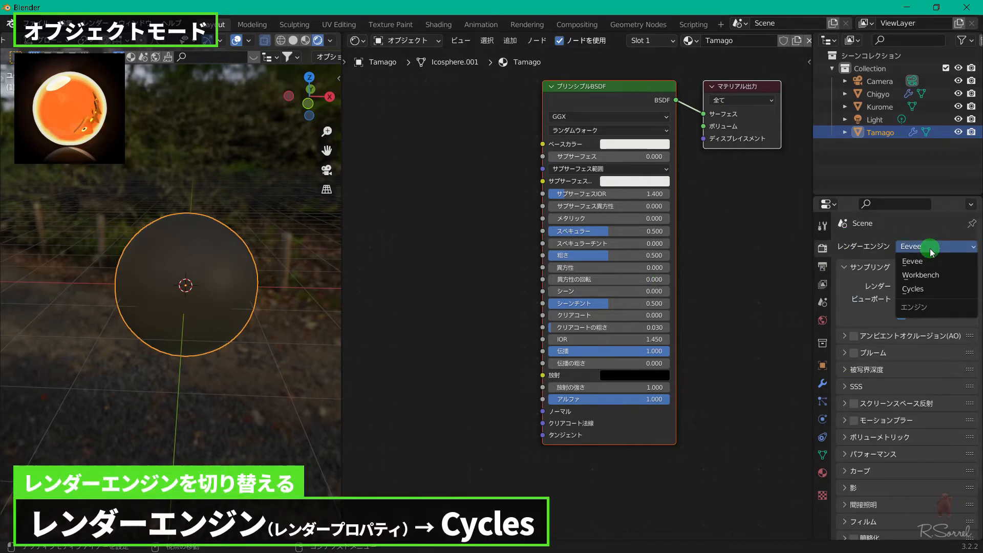
{"action": "left_click", "coordinate": [928, 288]}
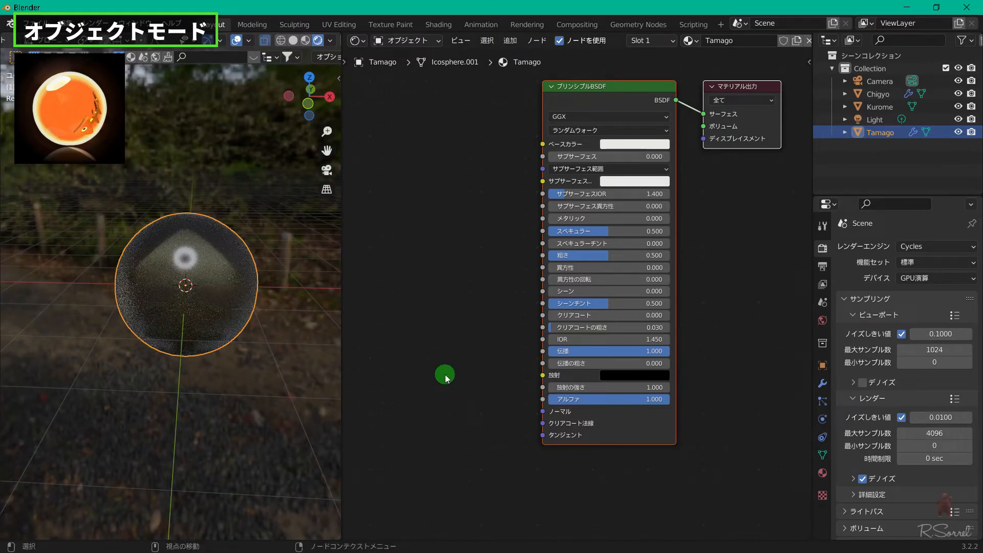
- Set the Tamago material's roughness to 0.000 and brighten the HDRI environment in the rendered viewport
{"action": "left_click_drag", "start_coordinate": [622, 253], "coordinate": [549, 259]}
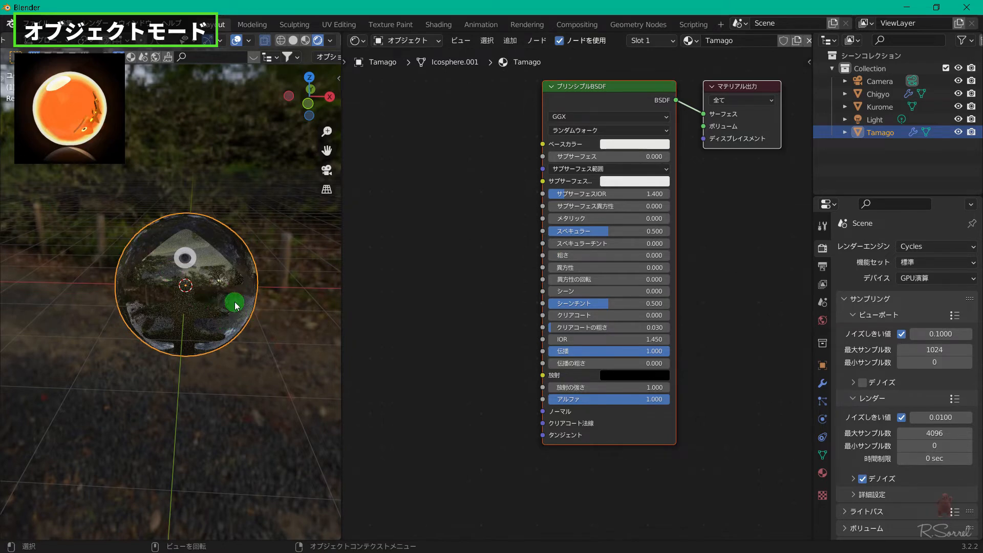
{"action": "scroll", "coordinate": [223, 310], "scroll_direction": "up", "scroll_amount": 2}
{"action": "middle_click_drag", "start_coordinate": [250, 298], "coordinate": [184, 269]}
{"action": "middle_click_drag", "start_coordinate": [182, 272], "coordinate": [262, 348]}
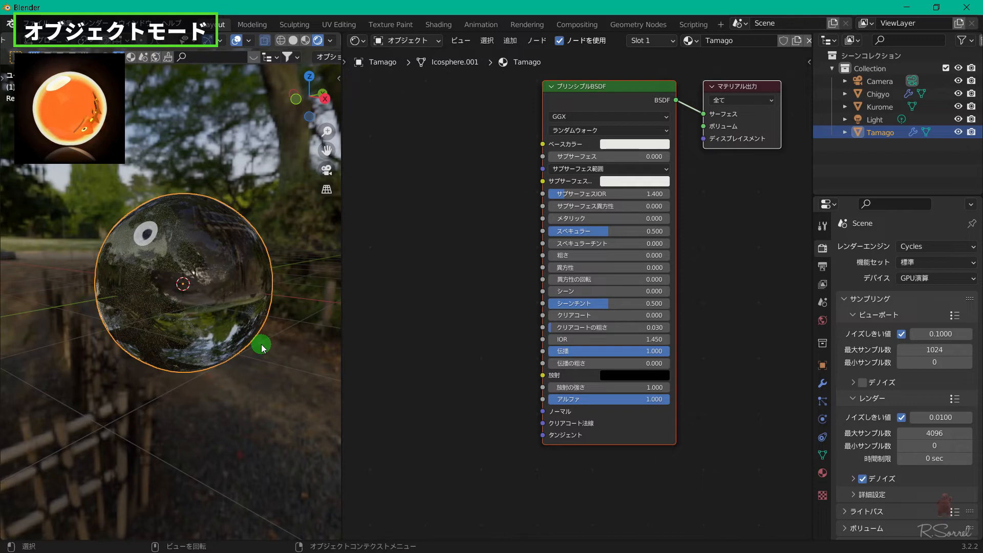
{"action": "left_click", "coordinate": [330, 40]}
{"action": "left_click_drag", "start_coordinate": [318, 191], "coordinate": [369, 229]}
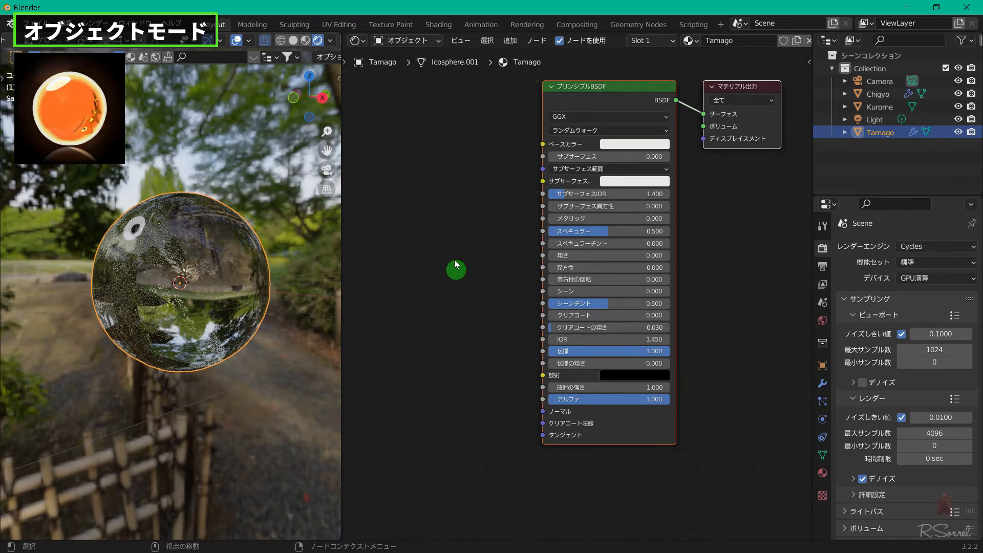
- Try an IOR of 1.000 on the Tamago material and settle on an IOR of 1.330
{"action": "left_click", "coordinate": [634, 341]}
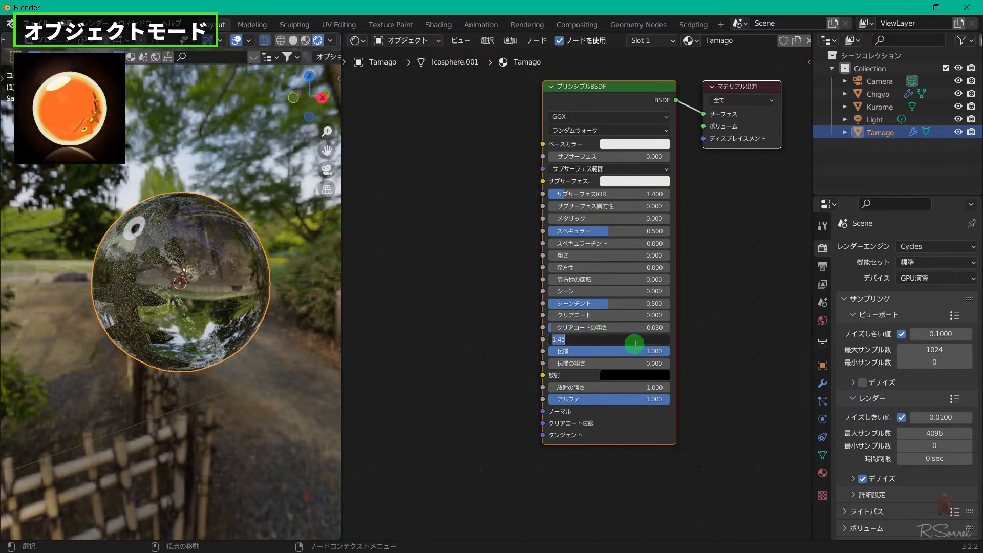
{"action": "key", "text": "Return"}
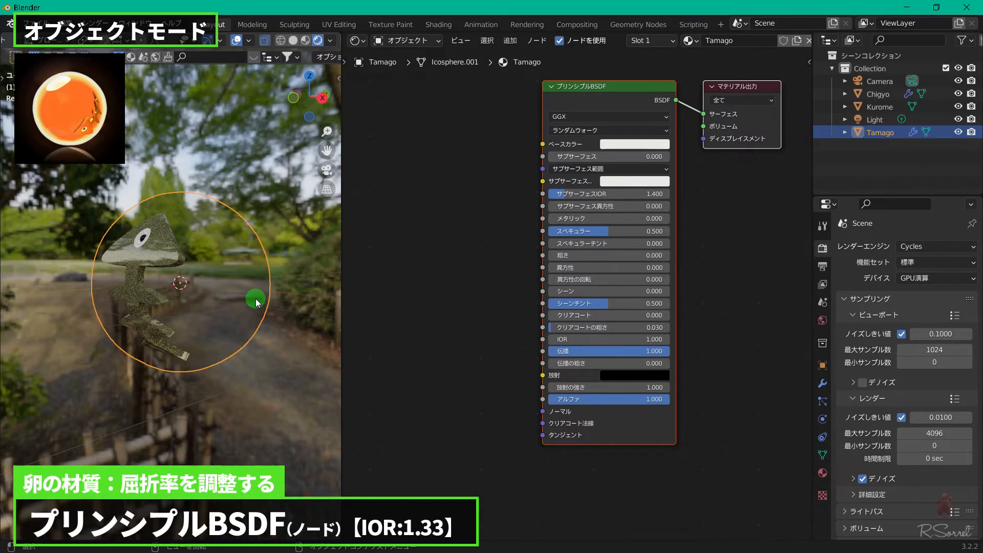
{"action": "left_click", "coordinate": [645, 340]}
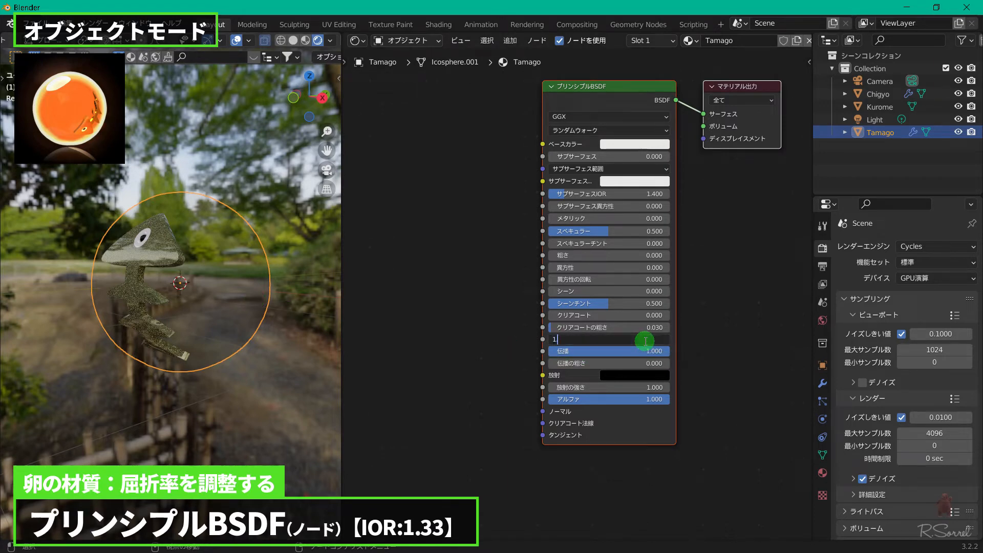
{"action": "key", "text": "Return"}
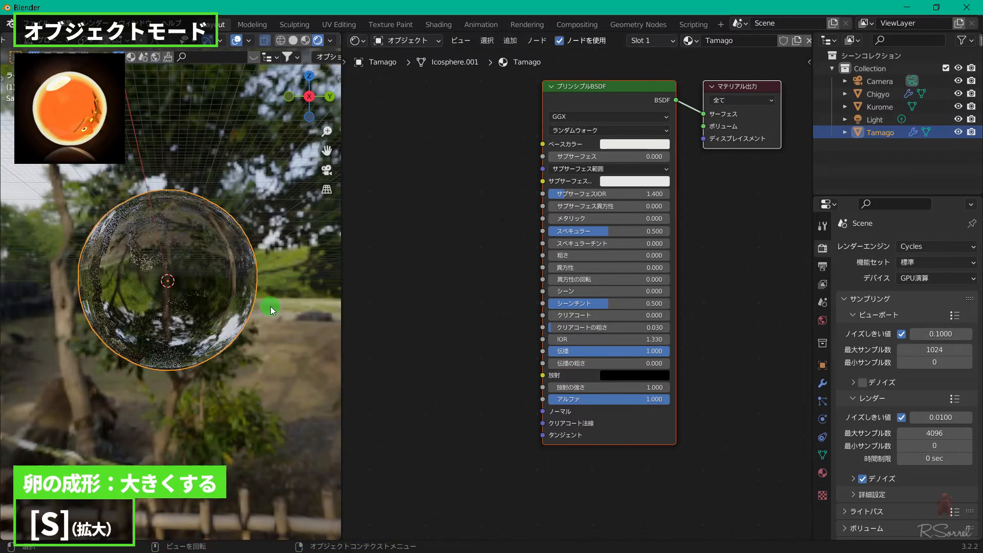
- Scale the egg sphere up uniformly by about 1.31 and apply its rotation and scale
{"action": "key", "text": "s"}
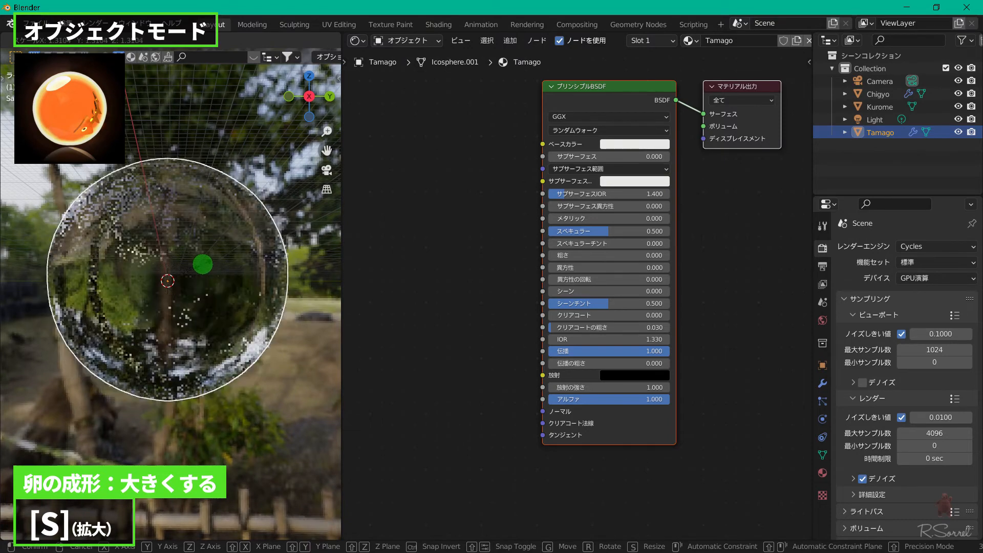
{"action": "left_click", "coordinate": [202, 265]}
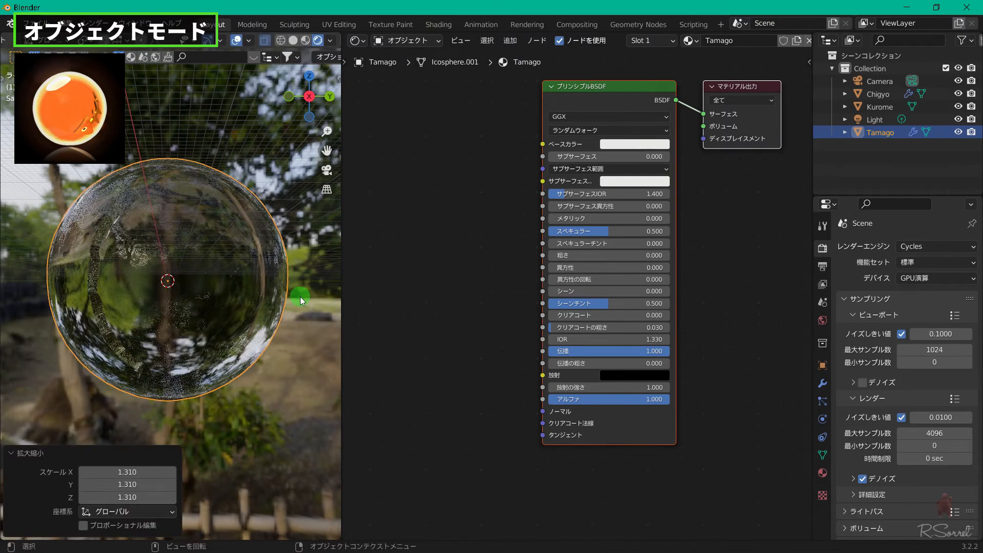
{"action": "key", "text": "ctrl+a"}
{"action": "left_click", "coordinate": [219, 290]}
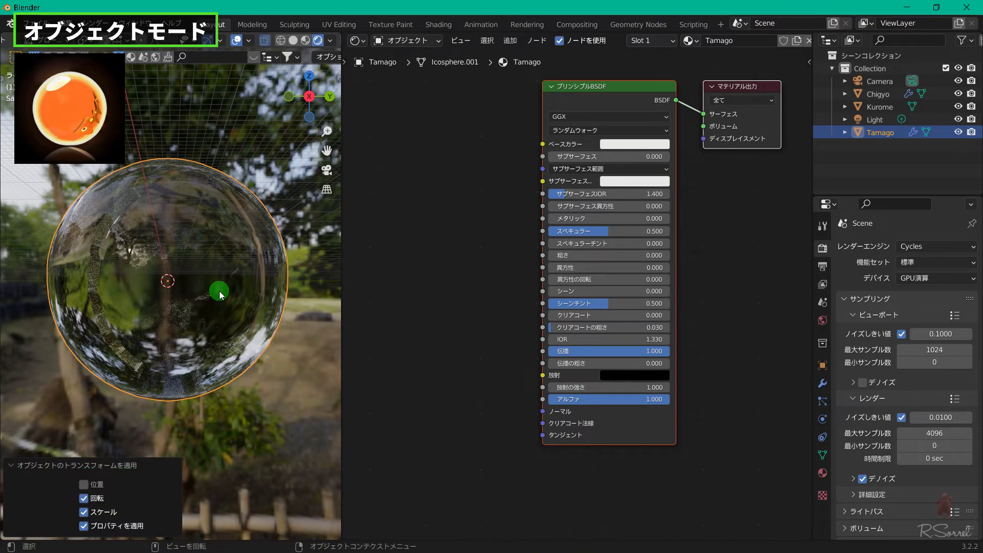
- Add a MixRGB node before the Tamago material's Principled BSDF and preview its output on the egg
{"action": "scroll", "coordinate": [529, 180], "scroll_direction": "down", "scroll_amount": 1}
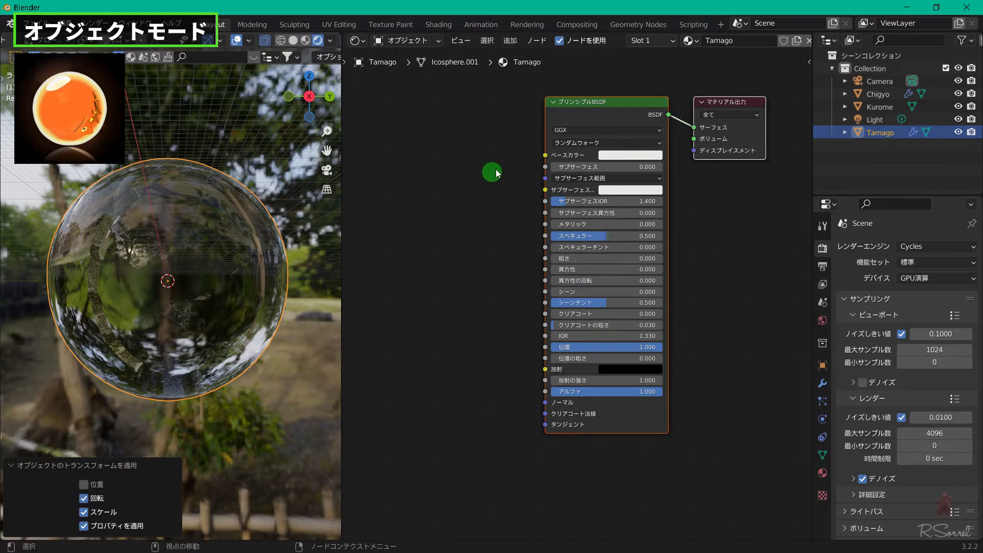
{"action": "scroll", "coordinate": [494, 169], "scroll_direction": "down", "scroll_amount": 1}
{"action": "middle_click_drag", "start_coordinate": [499, 166], "coordinate": [562, 175]}
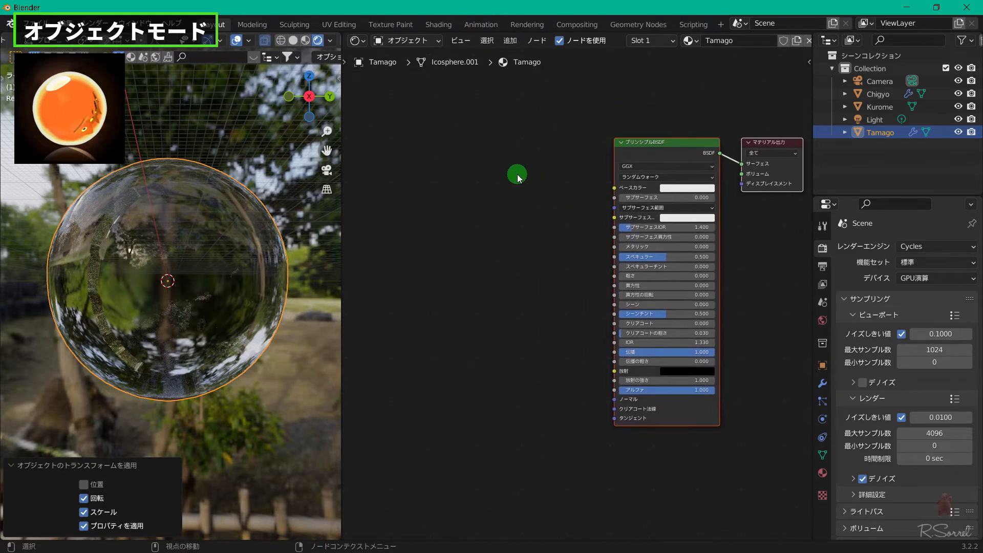
{"action": "key", "text": "shift+a"}
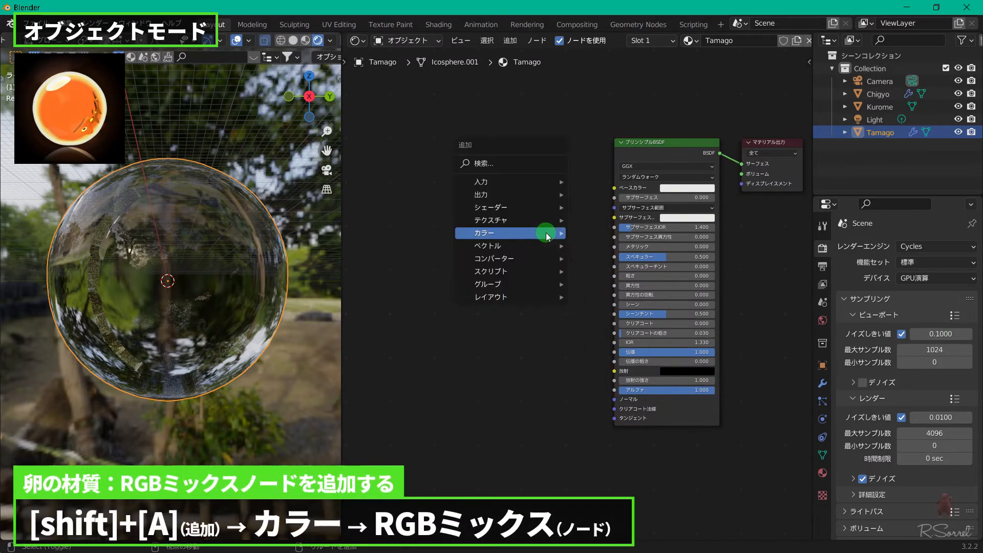
{"action": "mouse_move", "coordinate": [549, 233]}
{"action": "left_click", "coordinate": [610, 296]}
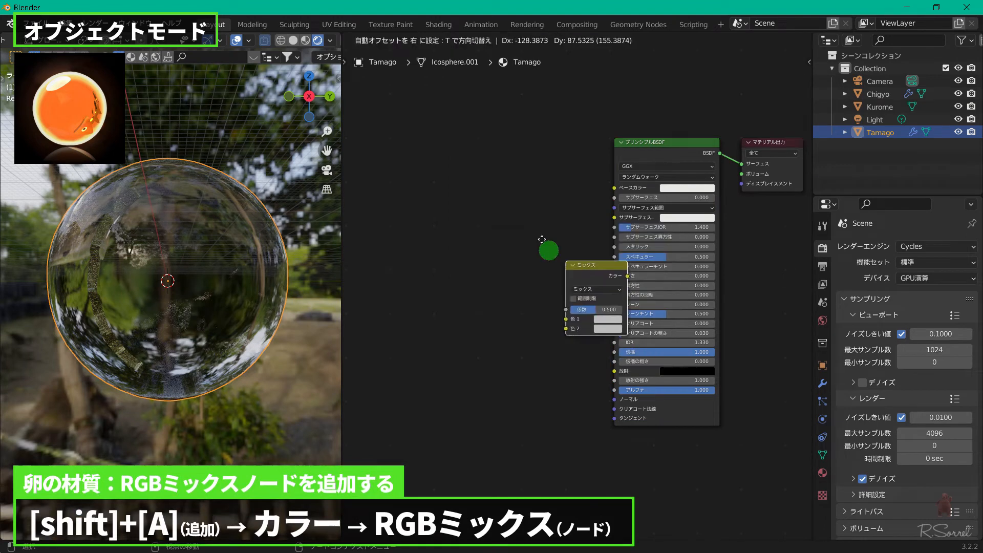
{"action": "left_click", "coordinate": [529, 142]}
{"action": "left_click", "coordinate": [573, 159], "text": "ctrl+shift"}
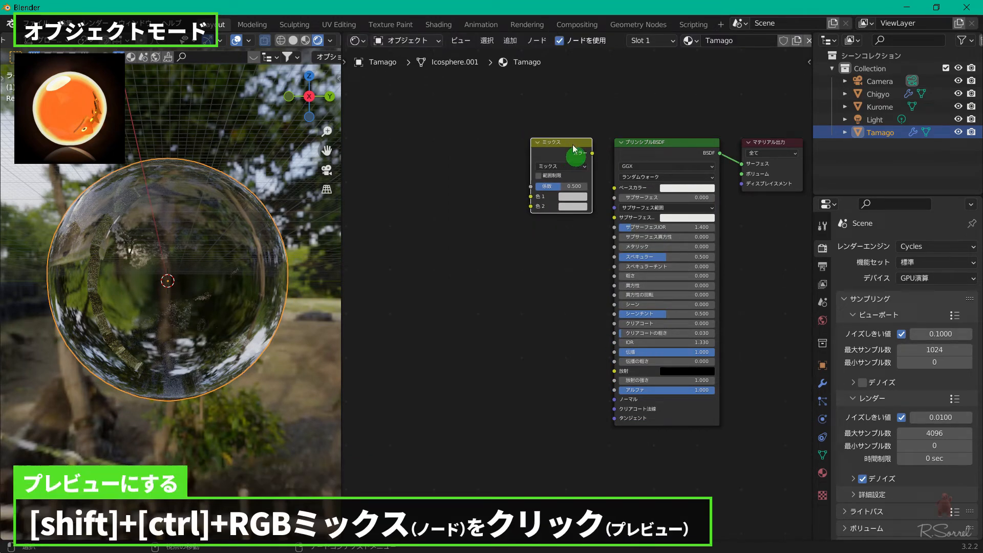
{"action": "left_click", "coordinate": [572, 144], "text": "ctrl+shift"}
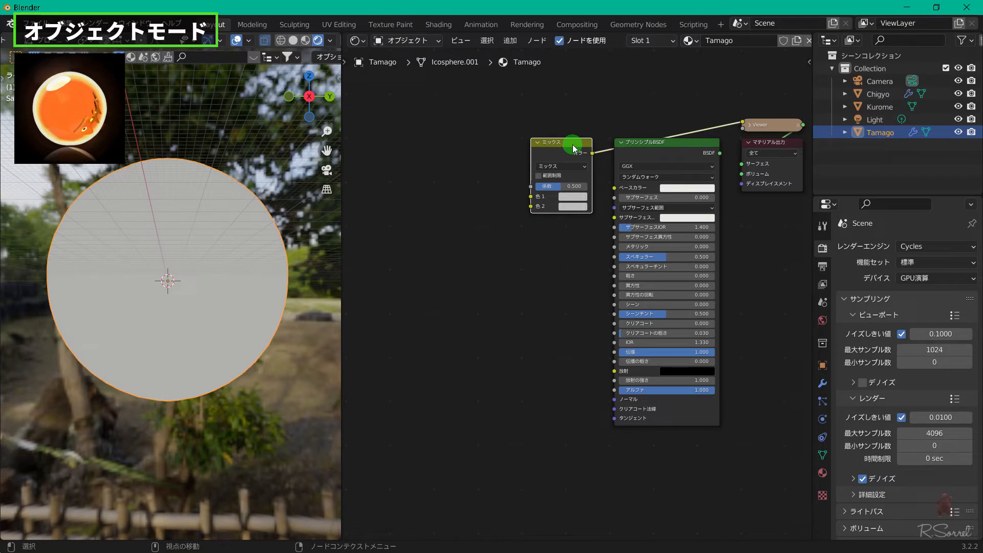
- Set the Mix node's Color 1 to red, Color 2 to blue and its factor to 0.000
{"action": "left_click", "coordinate": [568, 196]}
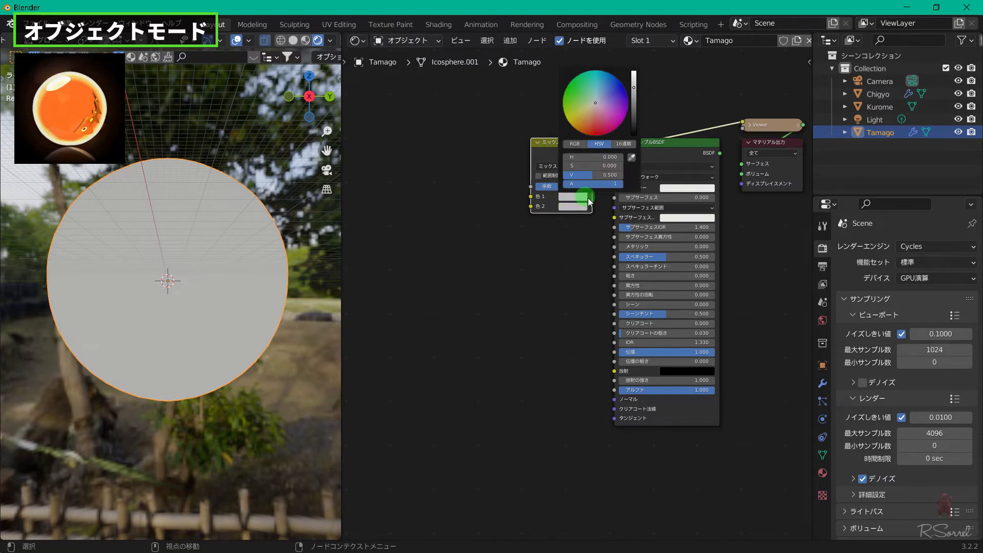
{"action": "left_click", "coordinate": [600, 135]}
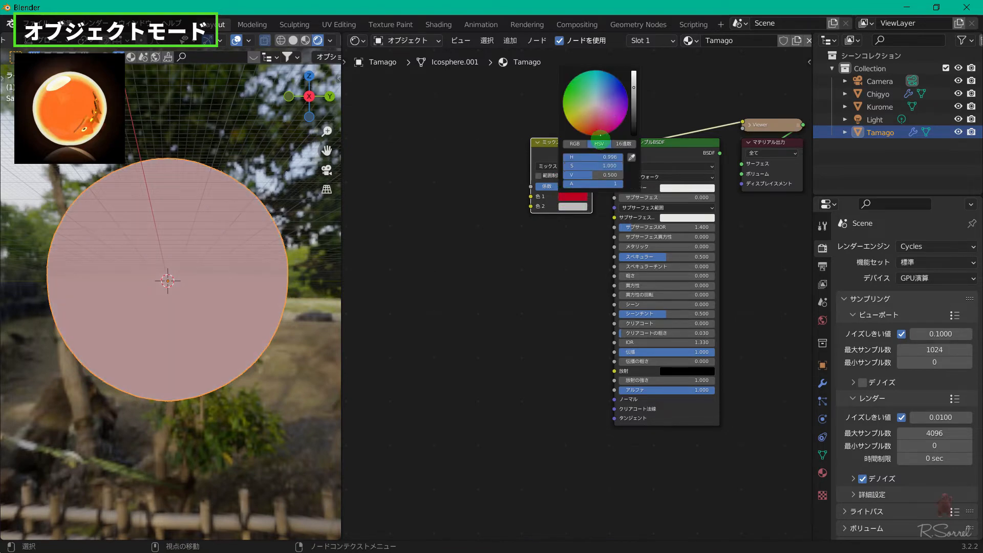
{"action": "left_click", "coordinate": [583, 206]}
{"action": "left_click", "coordinate": [624, 99]}
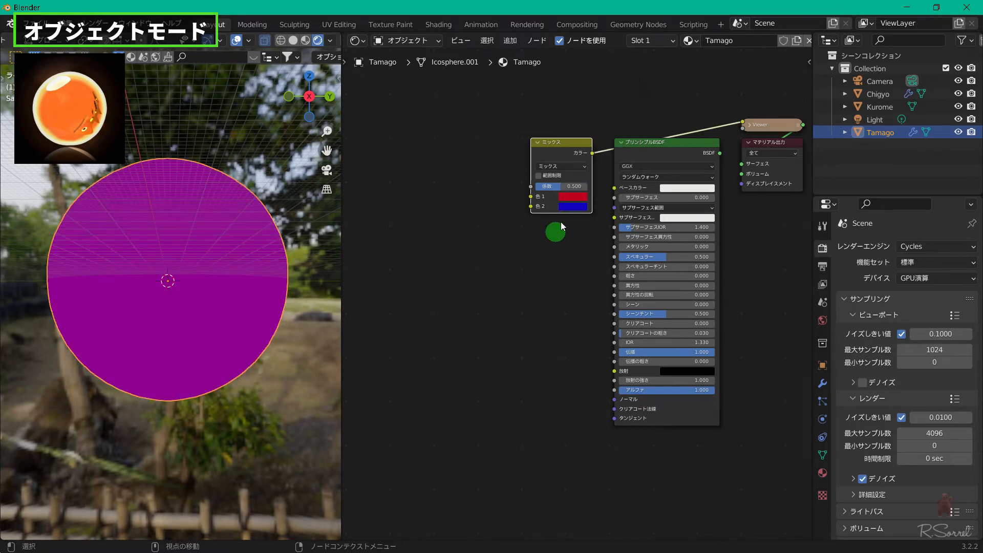
{"action": "left_click_drag", "start_coordinate": [562, 186], "coordinate": [512, 231]}
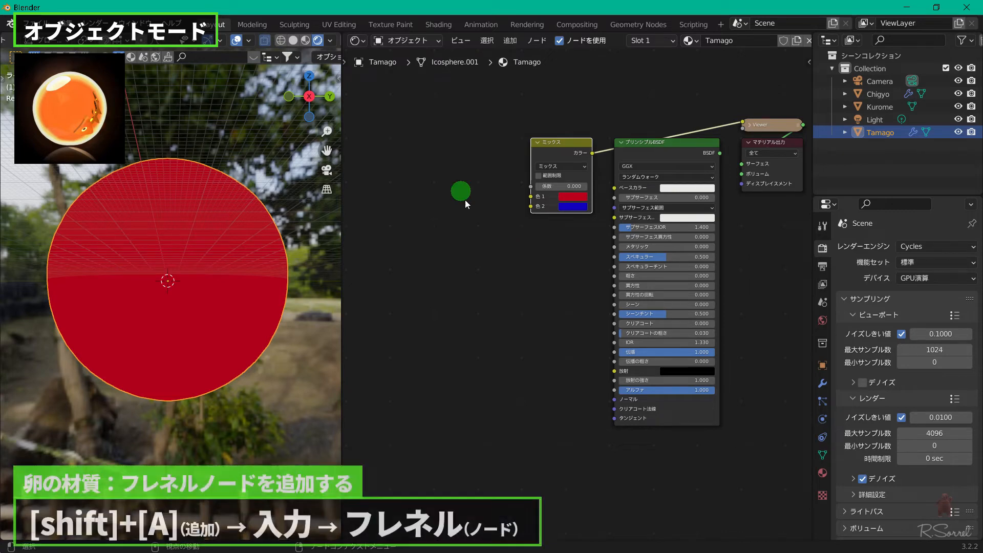
- Add a Fresnel input node ahead of the Mix node and preview it on the egg
{"action": "key", "text": "shift+a"}
{"action": "mouse_move", "coordinate": [491, 218]}
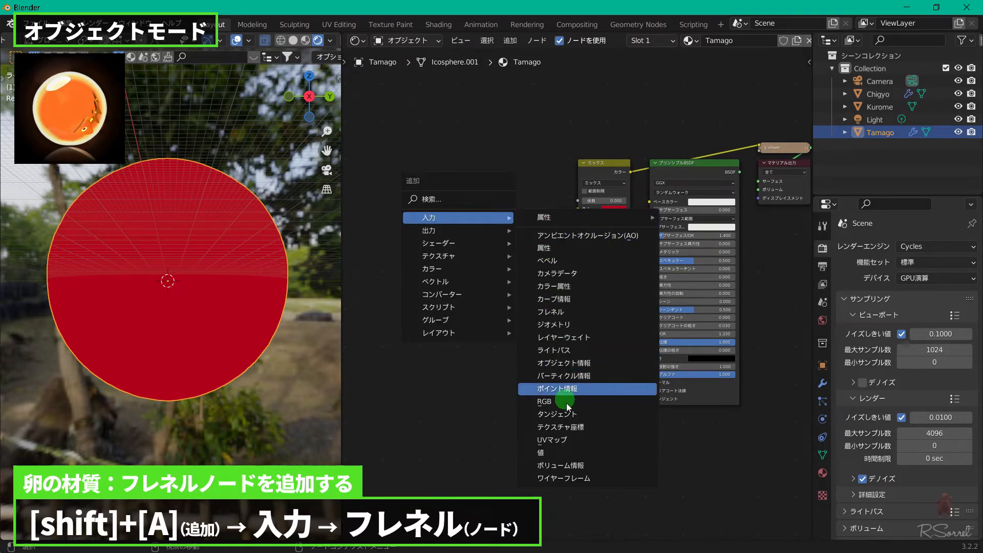
{"action": "left_click", "coordinate": [556, 311]}
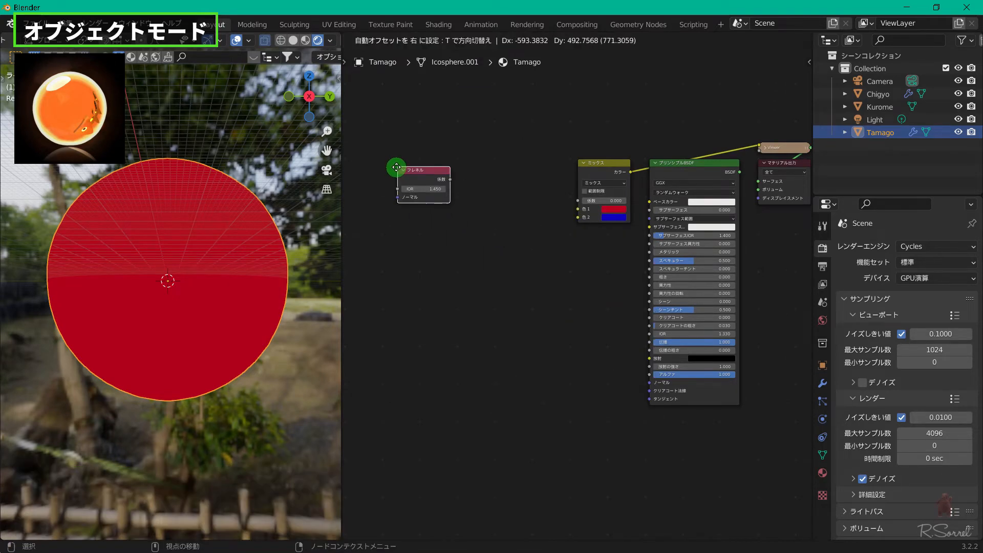
{"action": "left_click", "coordinate": [399, 168]}
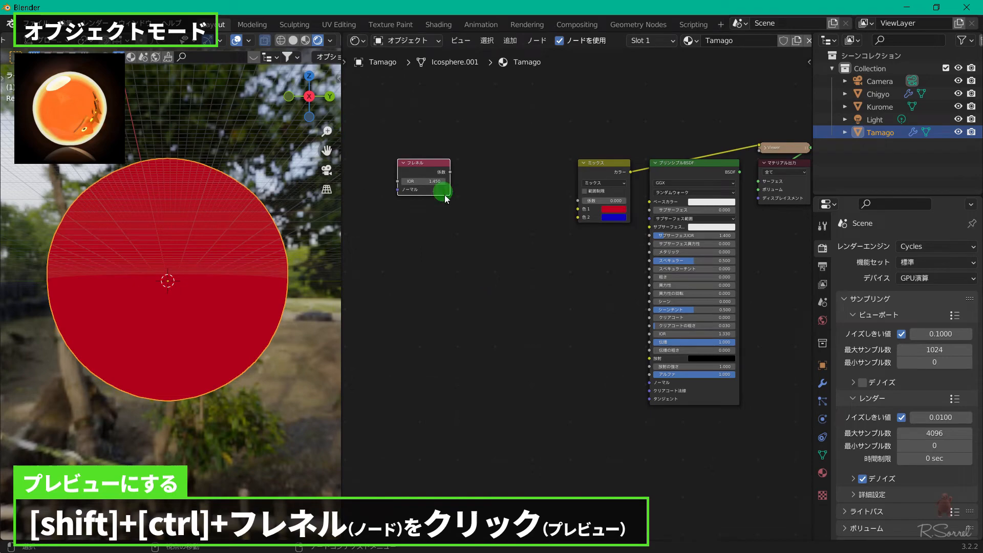
{"action": "left_click", "coordinate": [427, 172], "text": "ctrl+shift"}
- Try the Tamago material on a new plane moved along Y beside the egg, and undo adding the plane
{"action": "middle_click_drag", "start_coordinate": [229, 272], "coordinate": [261, 259]}
{"action": "scroll", "coordinate": [267, 272], "scroll_direction": "down", "scroll_amount": 5}
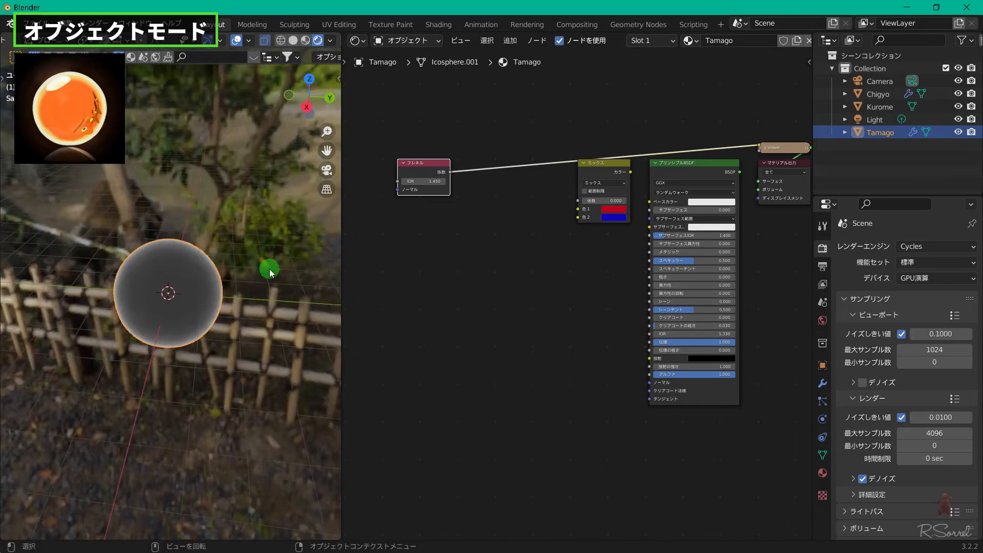
{"action": "key", "text": "shift+a"}
{"action": "left_click", "coordinate": [308, 254]}
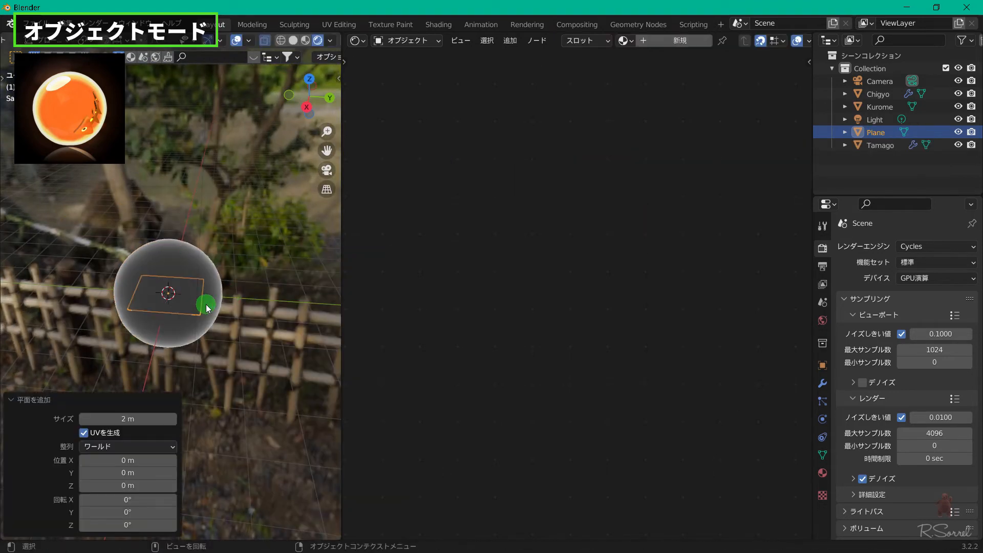
{"action": "key", "text": "g"}
{"action": "key", "text": "y"}
{"action": "left_click", "coordinate": [312, 309]}
{"action": "left_click", "coordinate": [626, 40]}
{"action": "left_click", "coordinate": [644, 59]}
{"action": "mouse_move", "coordinate": [297, 230]}
{"action": "middle_mouse_down"}
{"action": "mouse_move", "coordinate": [286, 325]}
{"action": "mouse_move", "coordinate": [299, 201]}
{"action": "mouse_move", "coordinate": [291, 184]}
{"action": "mouse_move", "coordinate": [295, 291]}
{"action": "mouse_move", "coordinate": [286, 177]}
{"action": "mouse_move", "coordinate": [296, 222]}
{"action": "mouse_move", "coordinate": [284, 244]}
{"action": "middle_mouse_up"}
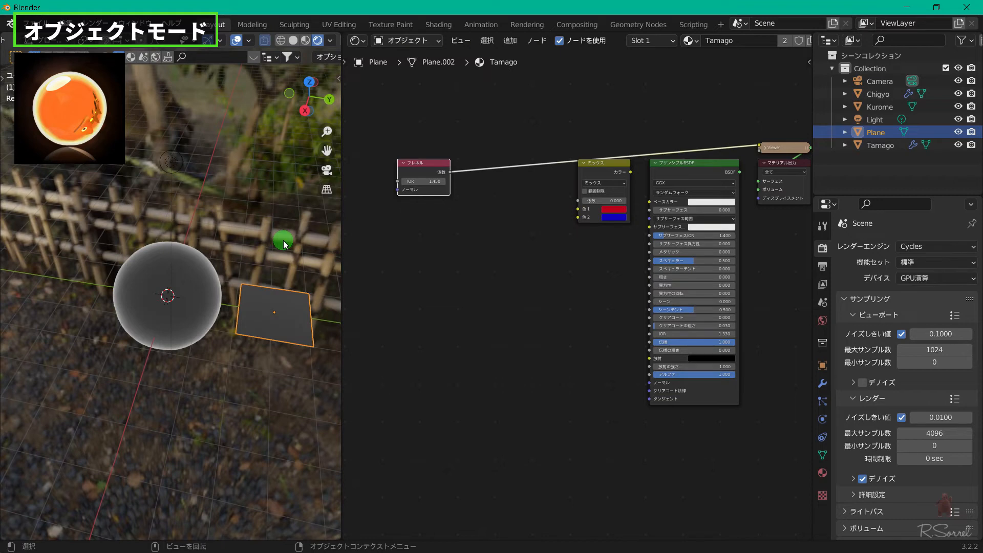
{"action": "key", "text": "ctrl+z"}
{"action": "key", "text": "ctrl+z"}
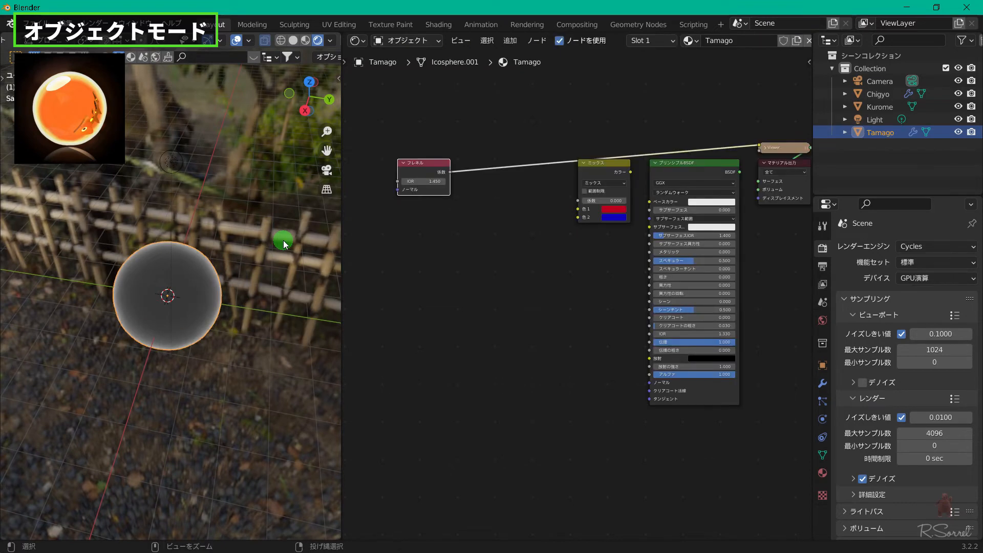
- Connect the Fresnel node's factor output to the Mix node's factor input and preview the Mix node
{"action": "scroll", "coordinate": [243, 318], "scroll_direction": "up", "scroll_amount": 2}
{"action": "middle_click_drag", "start_coordinate": [246, 333], "coordinate": [226, 292]}
{"action": "scroll", "coordinate": [226, 291], "scroll_direction": "up", "scroll_amount": 2}
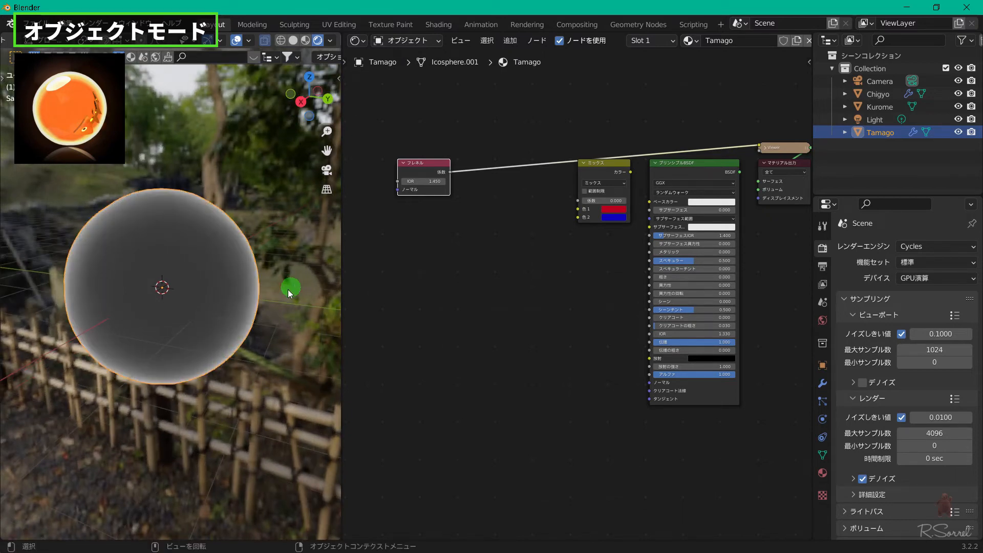
{"action": "scroll", "coordinate": [289, 292], "scroll_direction": "down", "scroll_amount": 1}
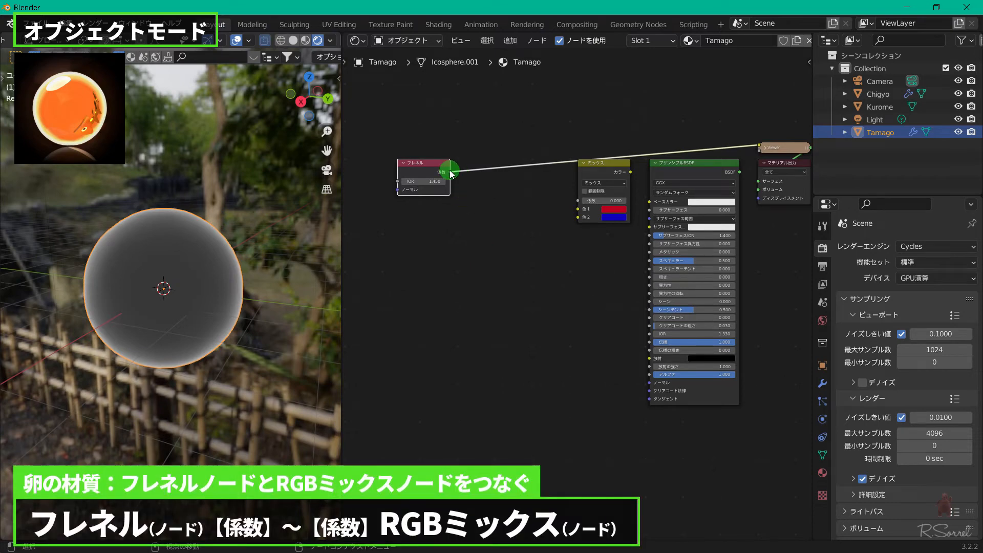
{"action": "left_click_drag", "start_coordinate": [450, 172], "coordinate": [578, 201]}
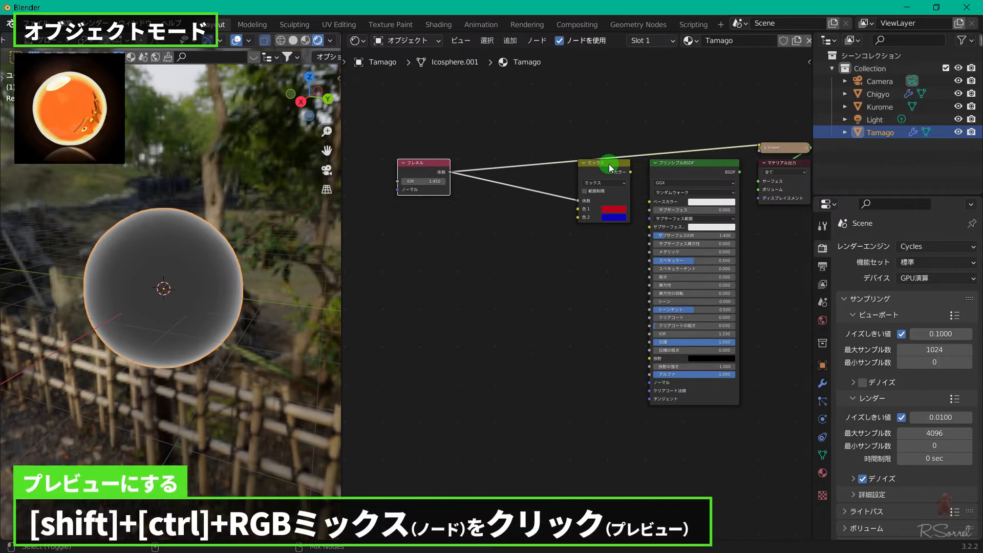
{"action": "left_click", "coordinate": [611, 168], "text": "ctrl+shift"}
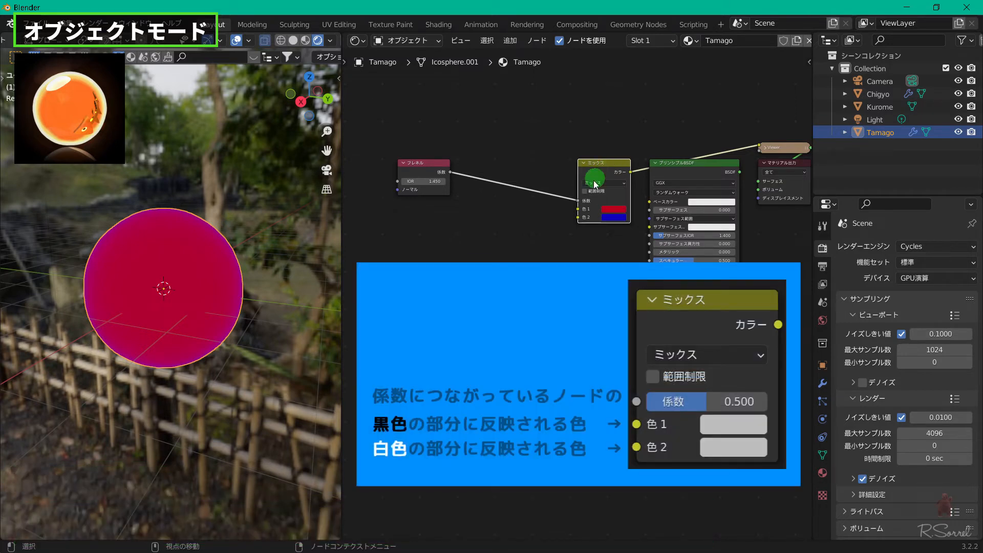
- Compare the Fresnel and Mix node previews on the egg by switching between them
{"action": "left_click", "coordinate": [413, 169], "text": "ctrl+shift"}
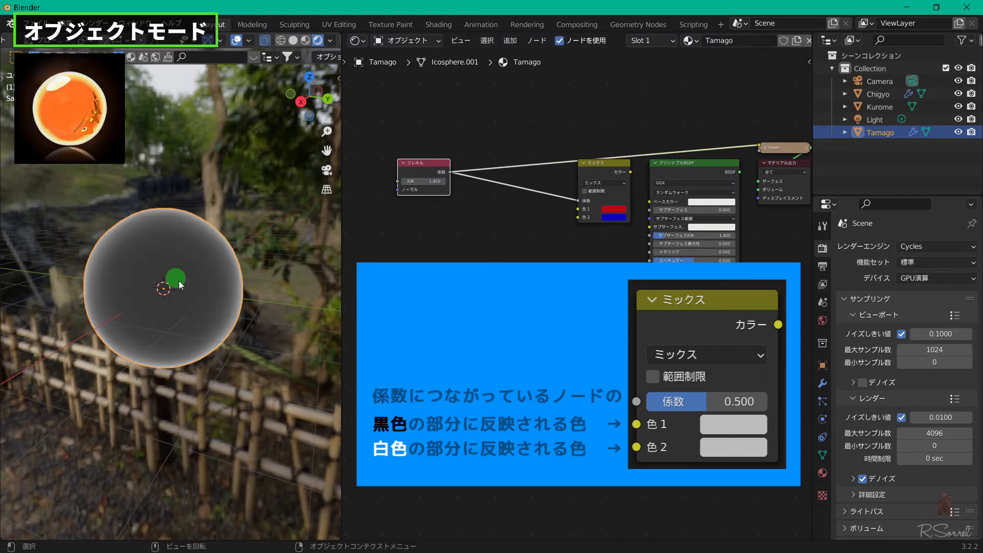
{"action": "left_click", "coordinate": [605, 174], "text": "ctrl+shift"}
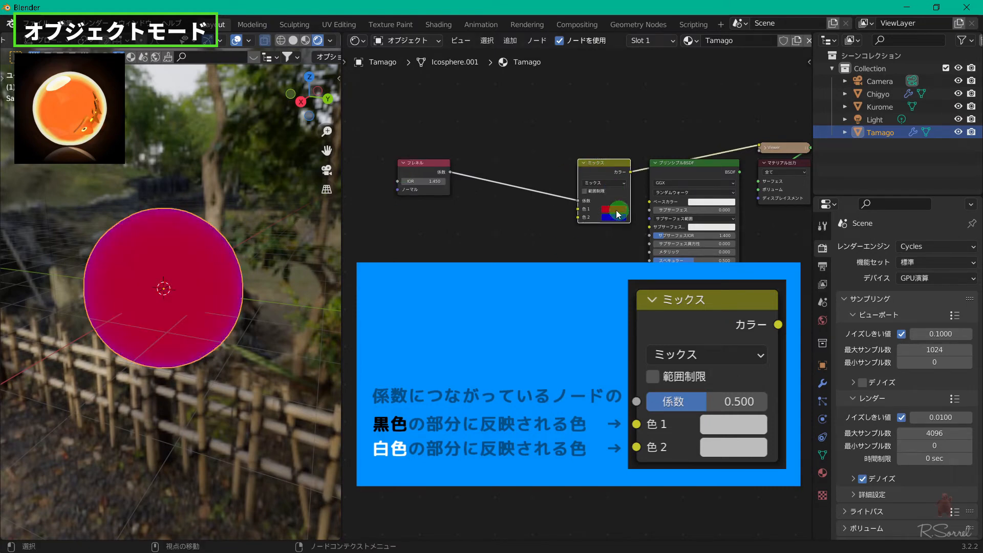
{"action": "left_click", "coordinate": [417, 167], "text": "ctrl+shift"}
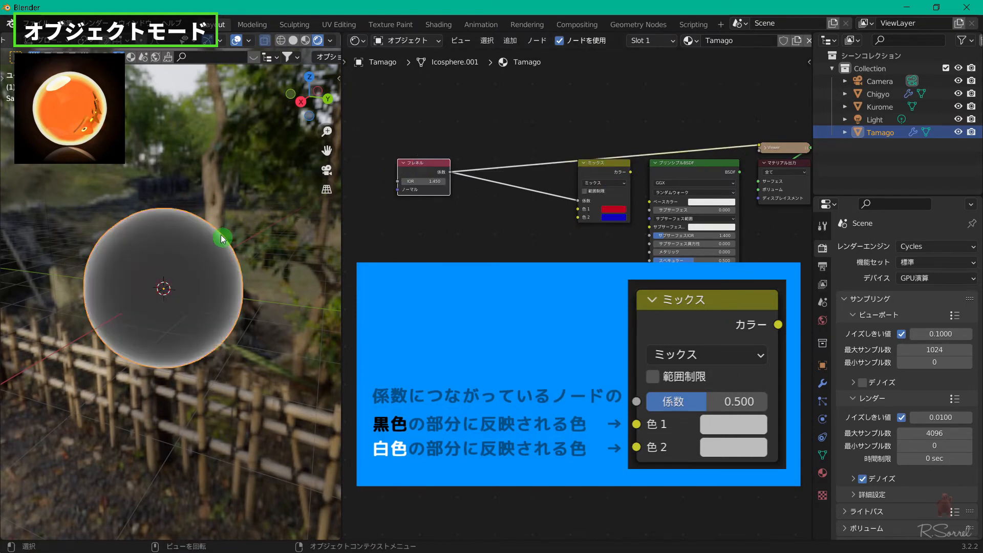
{"action": "left_click", "coordinate": [602, 183], "text": "ctrl+shift"}
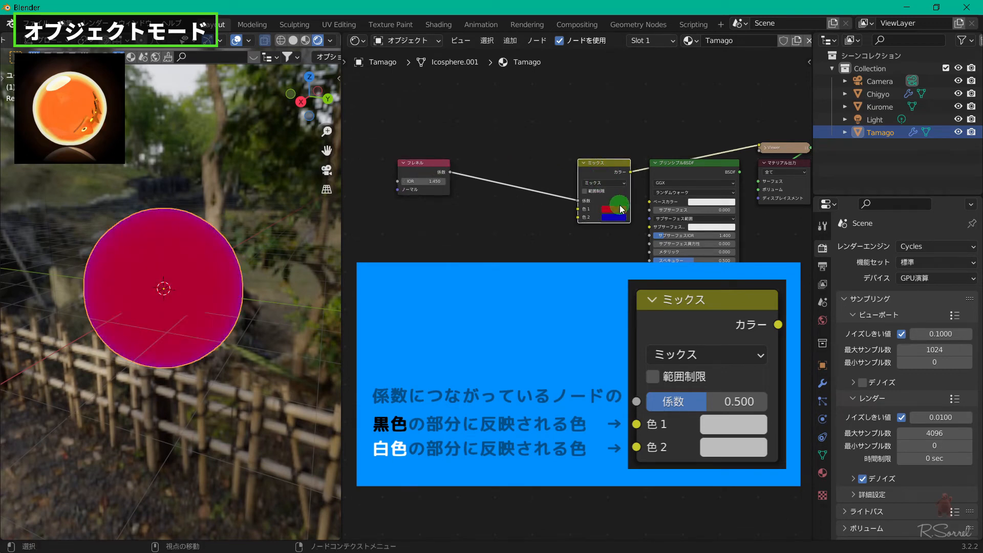
- Set the Mix node's Color 1 to an orange-like yellow and Color 2 to a pale yellow
{"action": "left_click", "coordinate": [605, 211]}
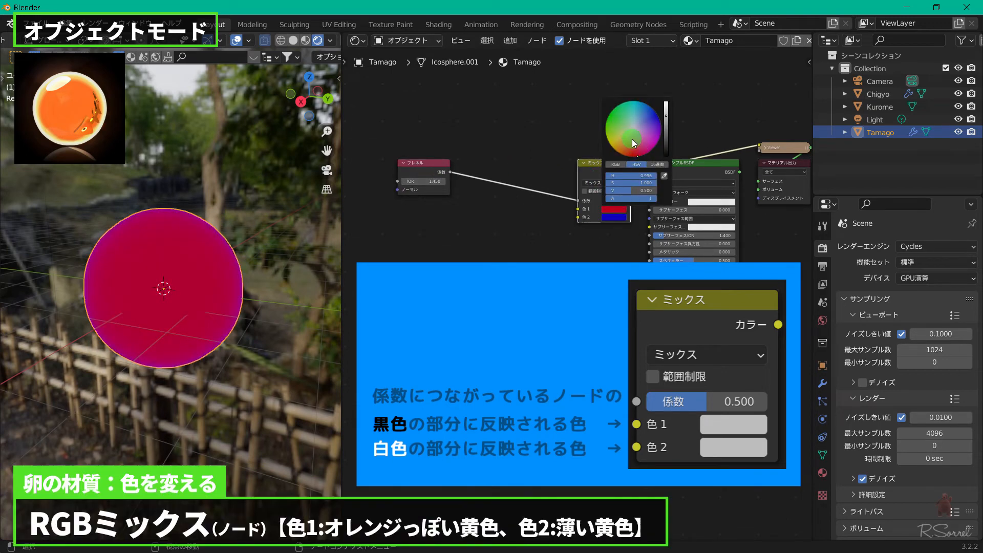
{"action": "left_click_drag", "start_coordinate": [666, 114], "coordinate": [666, 101]}
{"action": "left_click_drag", "start_coordinate": [633, 137], "coordinate": [609, 108]}
{"action": "left_click", "coordinate": [623, 217]}
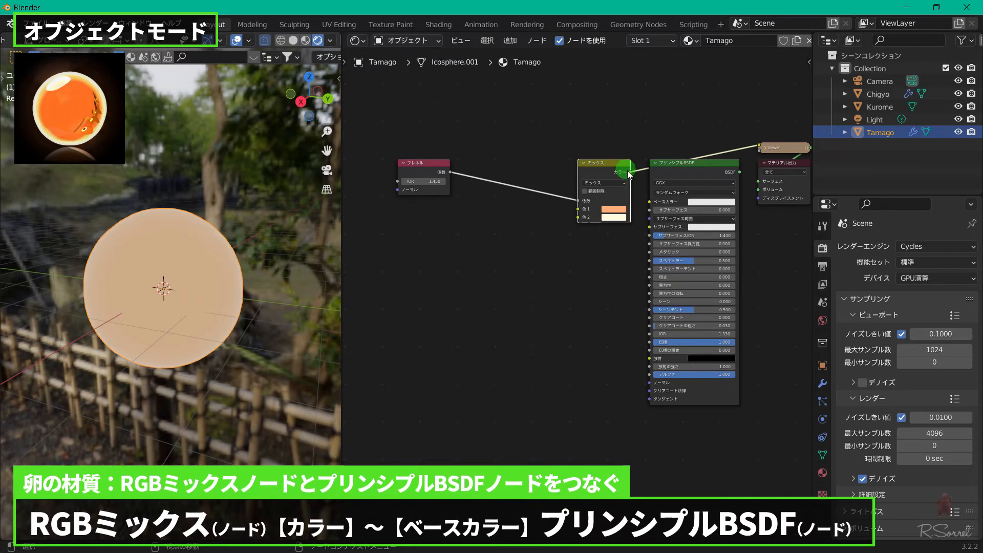
- Connect the Mix node's color output to the Principled BSDF's base color and restore the full shader on the egg
{"action": "left_click_drag", "start_coordinate": [631, 173], "coordinate": [649, 202]}
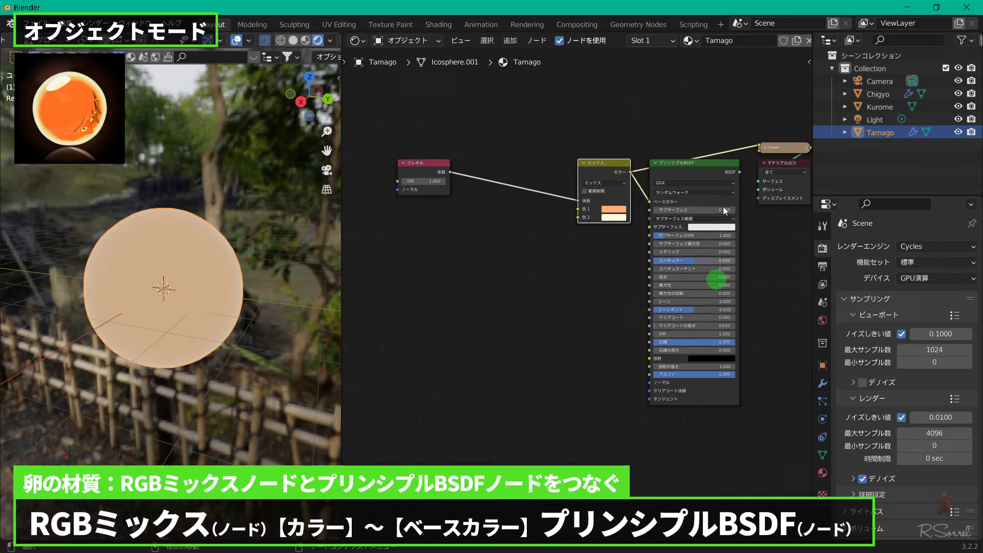
{"action": "left_click", "coordinate": [711, 169], "text": "ctrl+shift"}
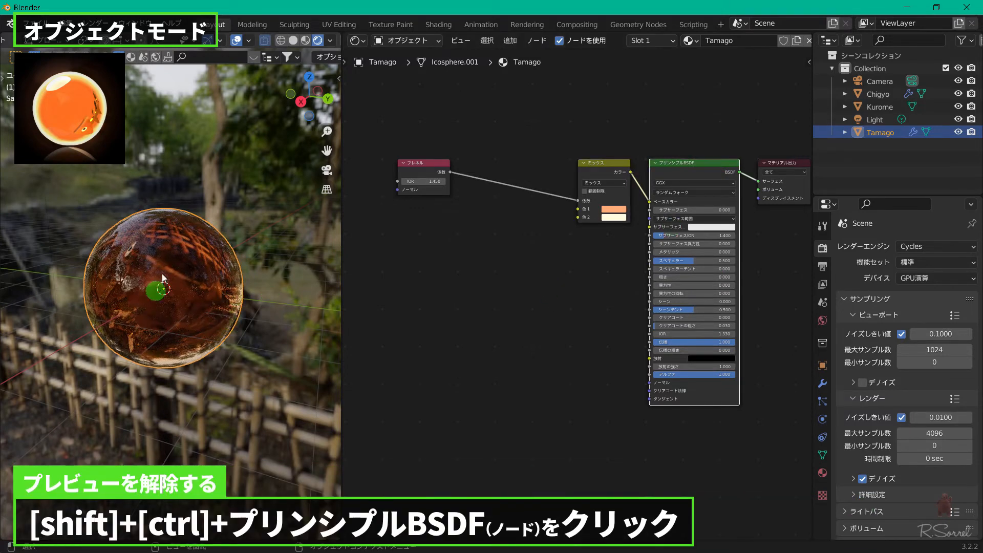
{"action": "middle_click_drag", "start_coordinate": [211, 281], "coordinate": [177, 245]}
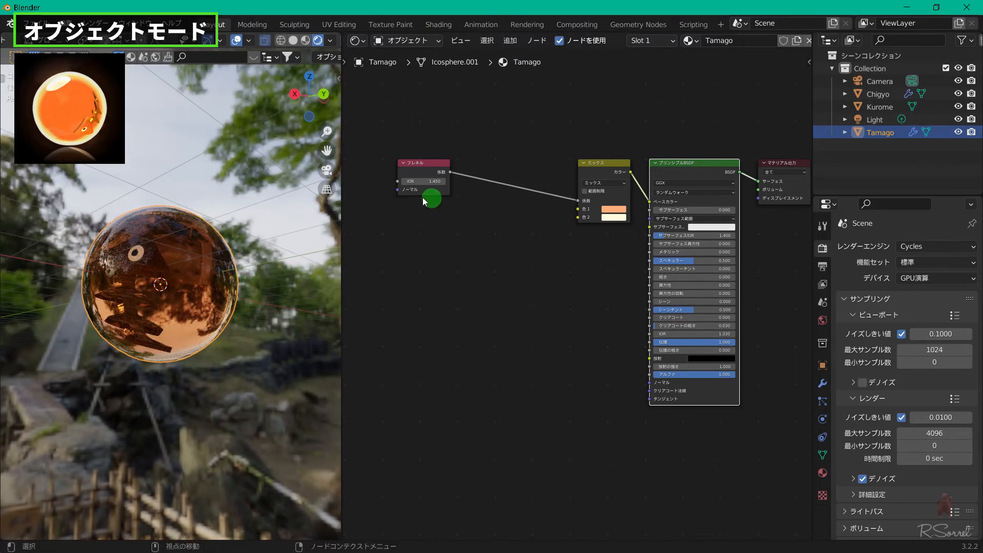
- Preview the Fresnel and Mix nodes in turn and return to the full Principled BSDF shader
{"action": "left_click", "coordinate": [412, 171], "text": "ctrl+shift"}
{"action": "left_click", "coordinate": [592, 171], "text": "ctrl+shift"}
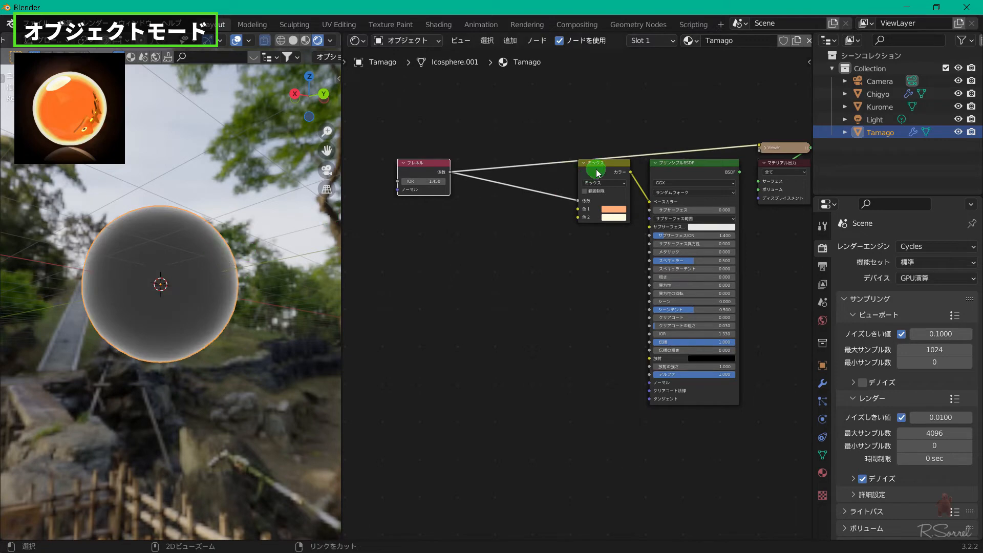
{"action": "left_click", "coordinate": [689, 176], "text": "ctrl+shift"}
- Insert a ColorRamp node into the link between the Fresnel and Mix nodes and preview it on the egg
{"action": "key", "text": "shift+a"}
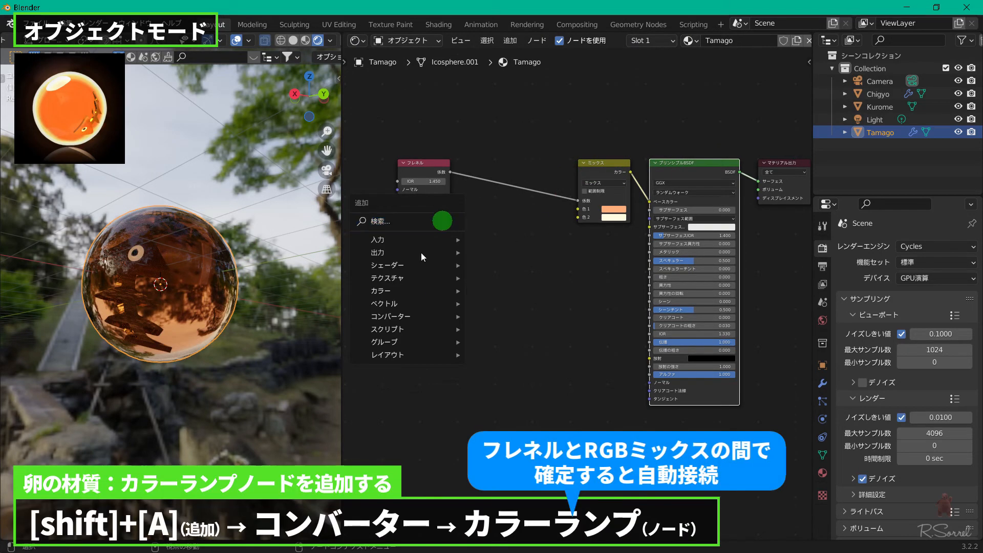
{"action": "mouse_move", "coordinate": [456, 317]}
{"action": "left_click", "coordinate": [512, 340]}
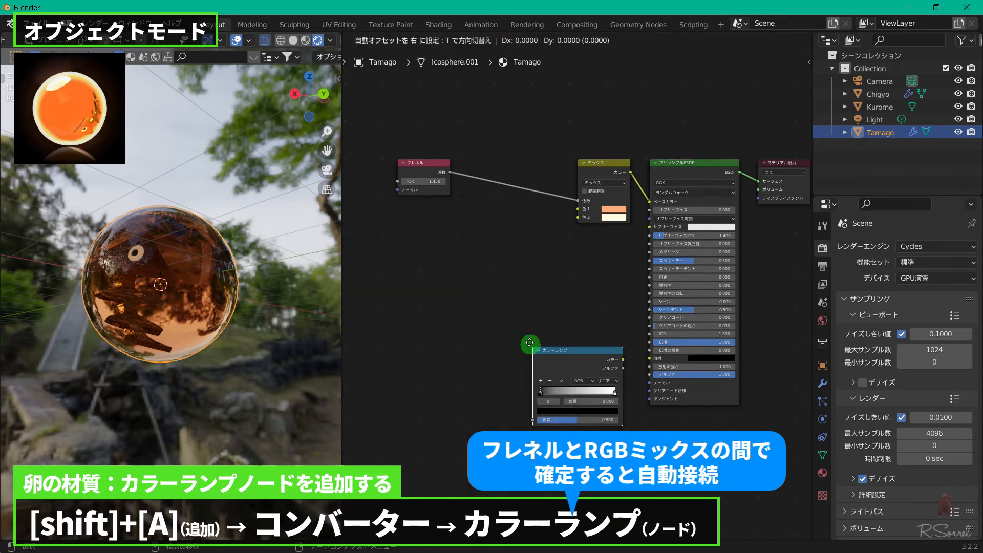
{"action": "left_click", "coordinate": [479, 163]}
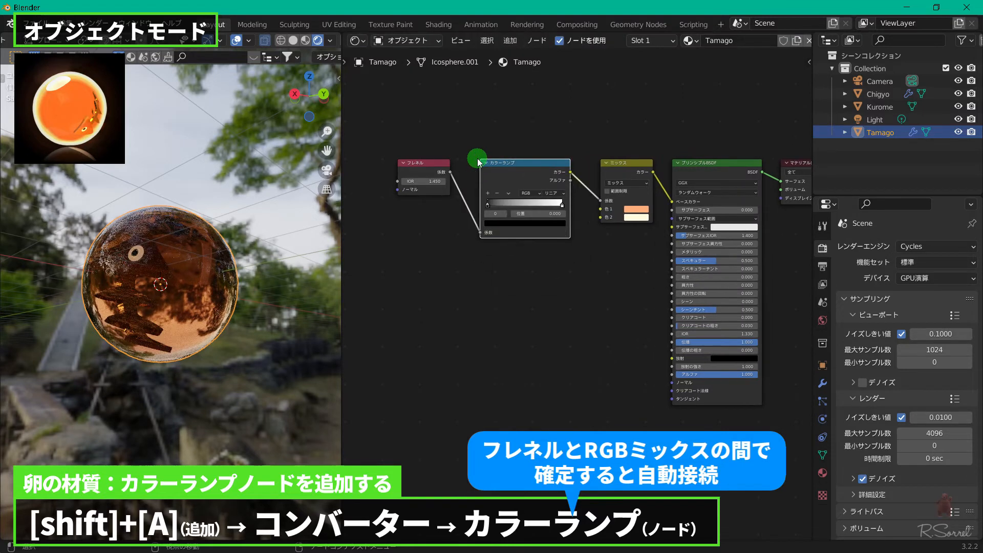
{"action": "left_click", "coordinate": [523, 180], "text": "ctrl+shift"}
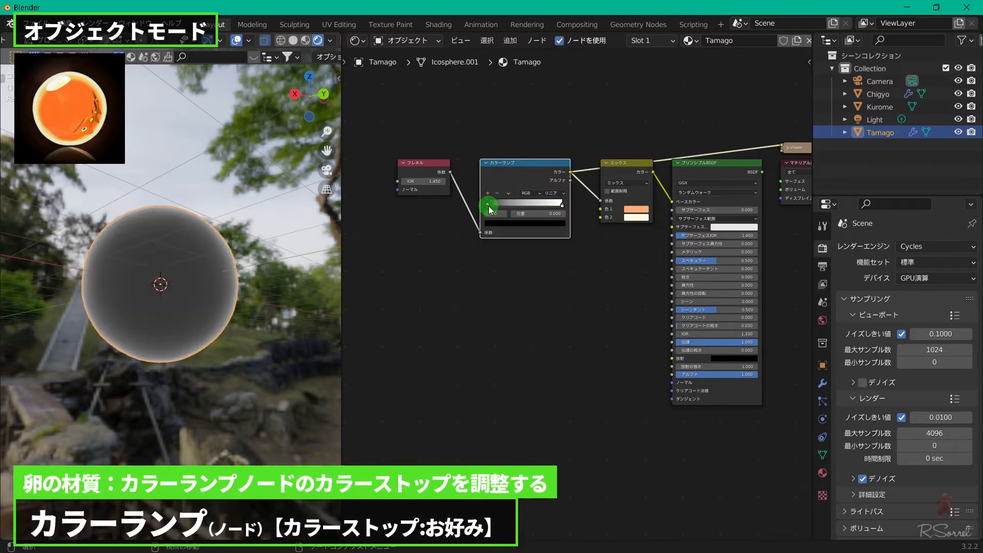
- Move the ColorRamp's white stop inward towards the middle of the gradient and set its black stop to position 0.051
{"action": "left_click_drag", "start_coordinate": [564, 207], "coordinate": [523, 211]}
{"action": "scroll", "coordinate": [510, 213], "scroll_direction": "up", "scroll_amount": 3}
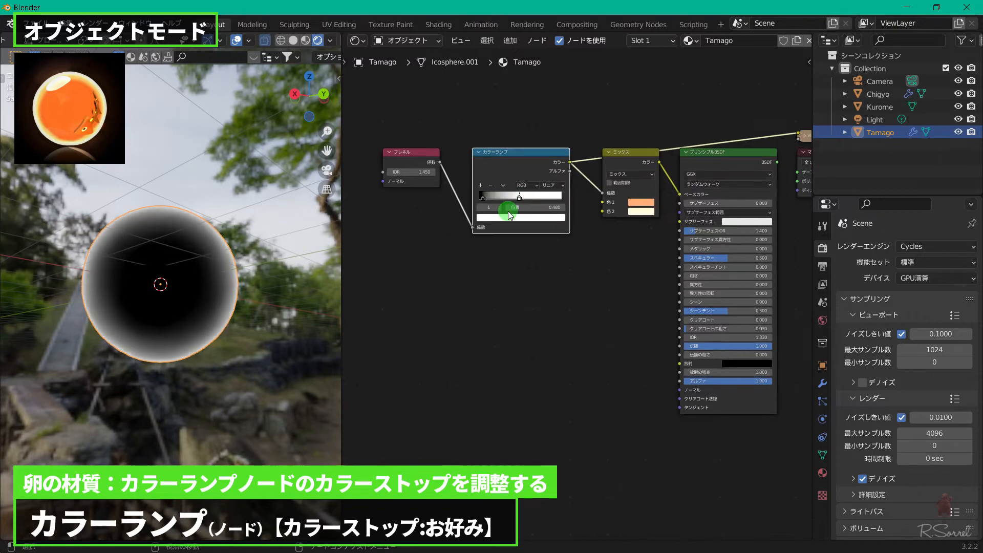
{"action": "scroll", "coordinate": [499, 205], "scroll_direction": "down", "scroll_amount": 2}
{"action": "mouse_move", "coordinate": [490, 200]}
{"action": "left_mouse_down"}
{"action": "mouse_move", "coordinate": [500, 202]}
{"action": "mouse_move", "coordinate": [481, 201]}
{"action": "left_mouse_up"}
{"action": "middle_click_drag", "start_coordinate": [249, 291], "coordinate": [140, 237], "text": "alt"}
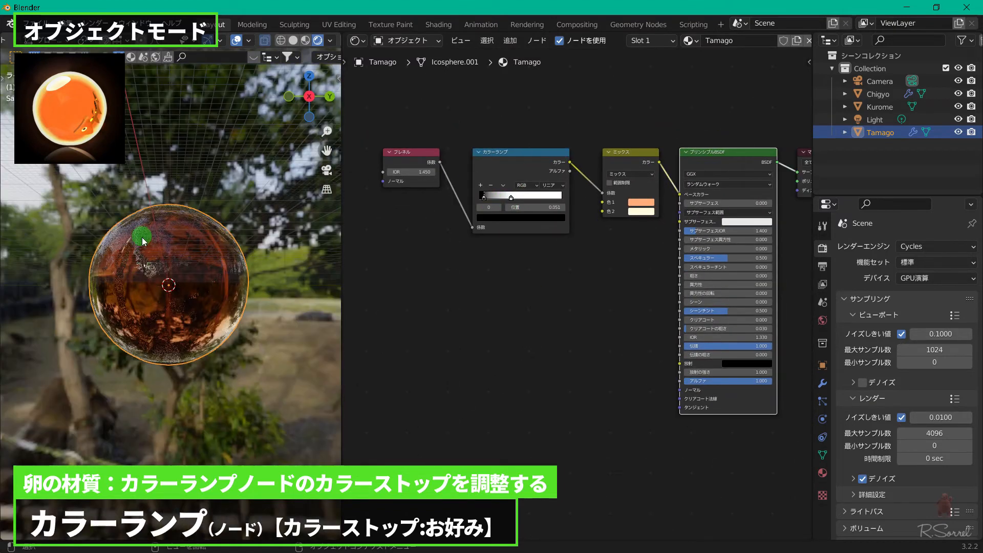
- Preview the ColorRamp on the egg, set its white stop to position 0.425, and return to the full Principled BSDF shader
{"action": "left_click", "coordinate": [521, 167], "text": "ctrl+shift"}
{"action": "left_click_drag", "start_coordinate": [485, 203], "coordinate": [517, 201]}
{"action": "left_click", "coordinate": [717, 162], "text": "ctrl+shift"}
{"action": "left_click", "coordinate": [505, 164], "text": "ctrl+shift"}
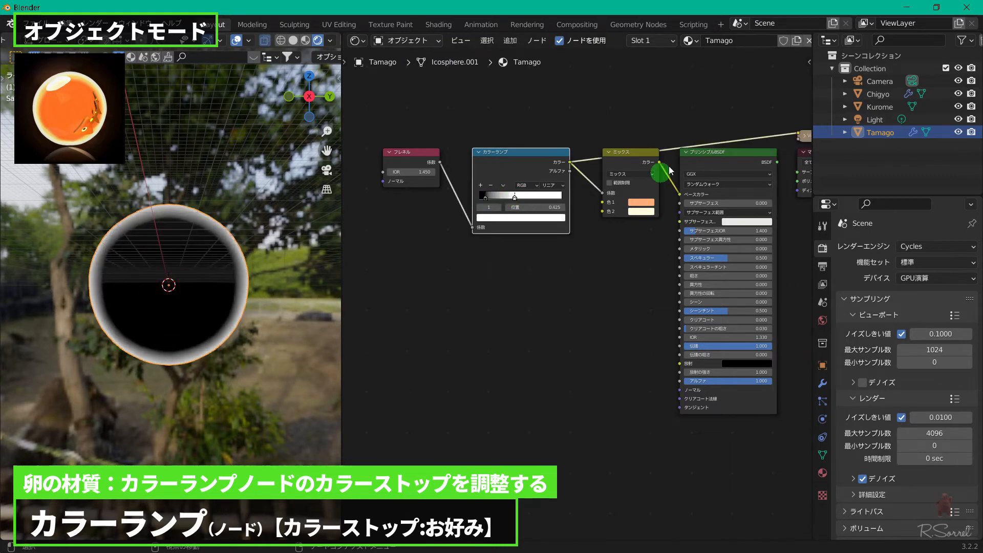
{"action": "left_click", "coordinate": [717, 163], "text": "ctrl+shift"}
{"action": "left_click", "coordinate": [141, 283]}
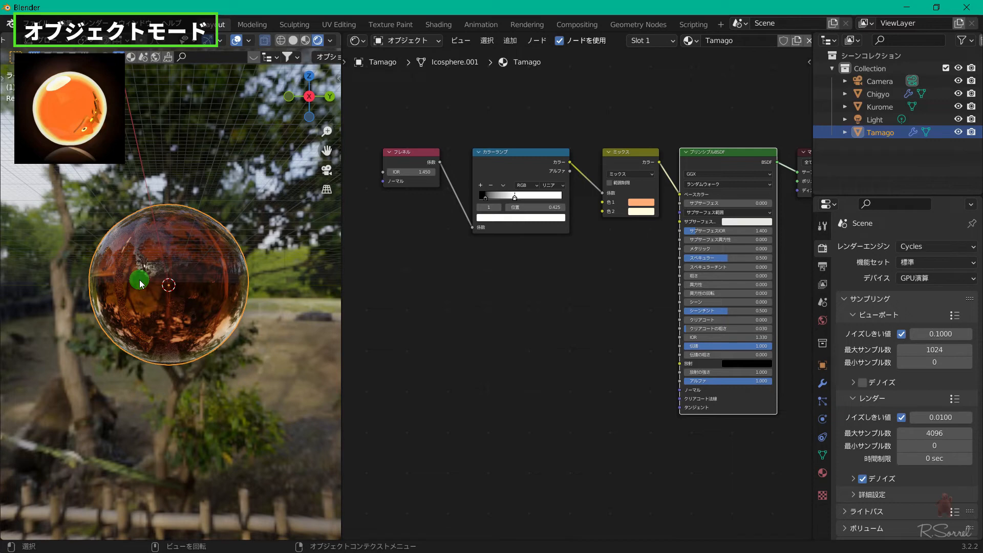
- Set the egg's Principled BSDF emission color to a pale yellow and its emission strength to 0
{"action": "left_click", "coordinate": [753, 363]}
{"action": "left_click_drag", "start_coordinate": [791, 305], "coordinate": [791, 248]}
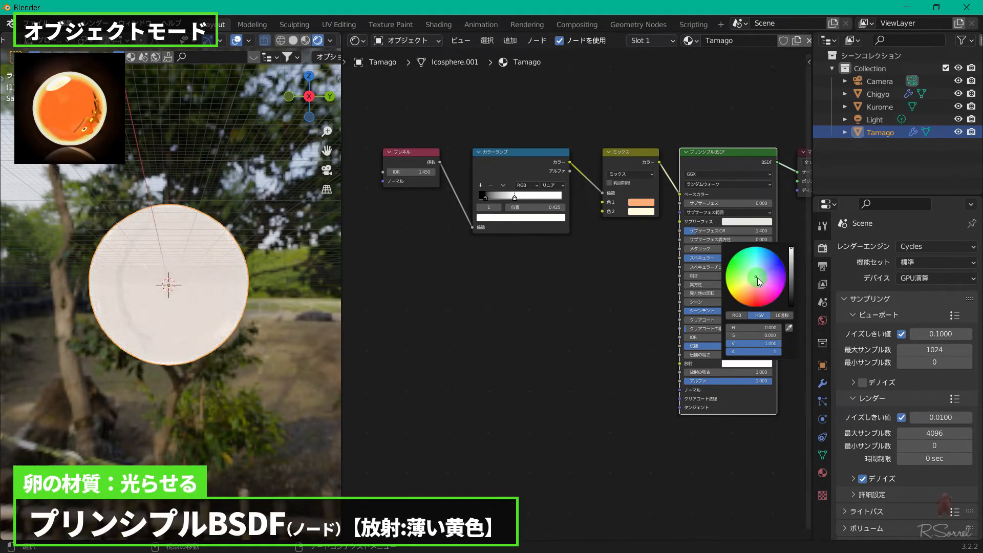
{"action": "left_click", "coordinate": [751, 279]}
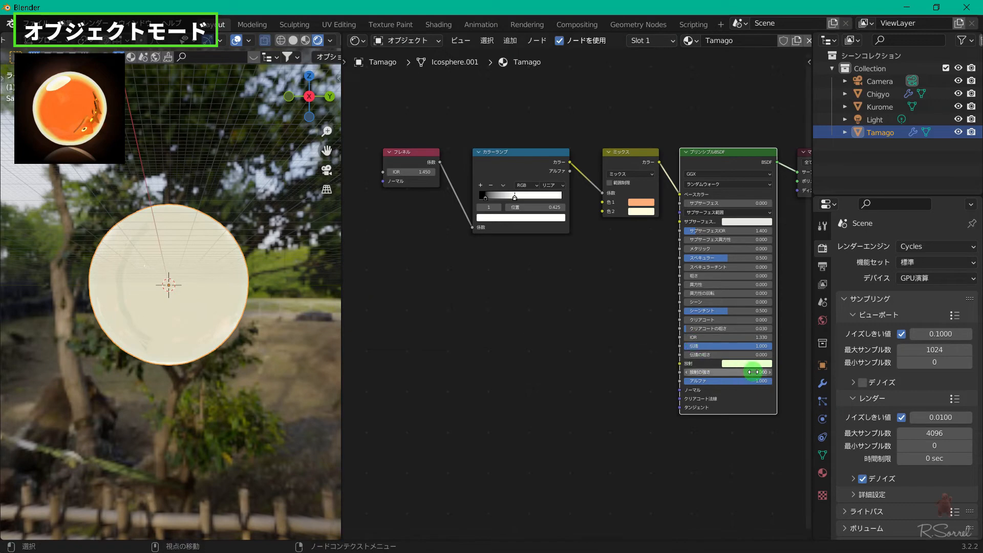
{"action": "left_click_drag", "start_coordinate": [754, 373], "coordinate": [675, 369]}
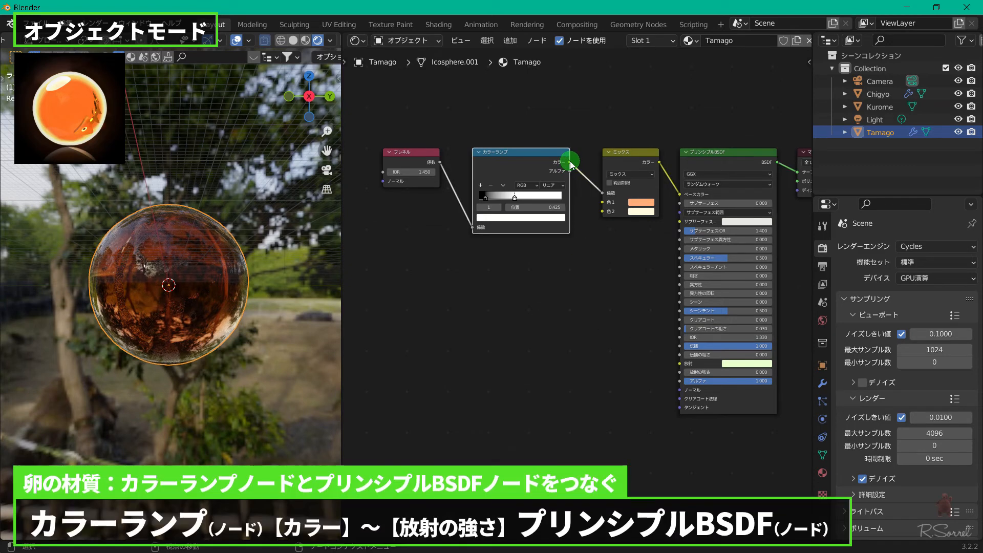
- Connect the ColorRamp's color output to the Principled BSDF's emission strength, and compare the ramp preview with the full shader
{"action": "left_click_drag", "start_coordinate": [569, 163], "coordinate": [680, 373]}
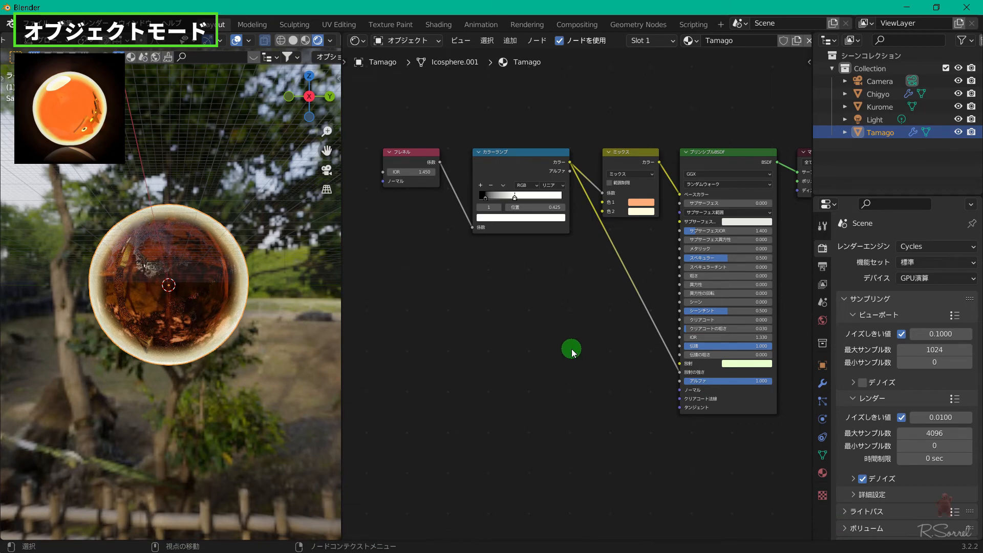
{"action": "left_click", "coordinate": [525, 172], "text": "ctrl+shift"}
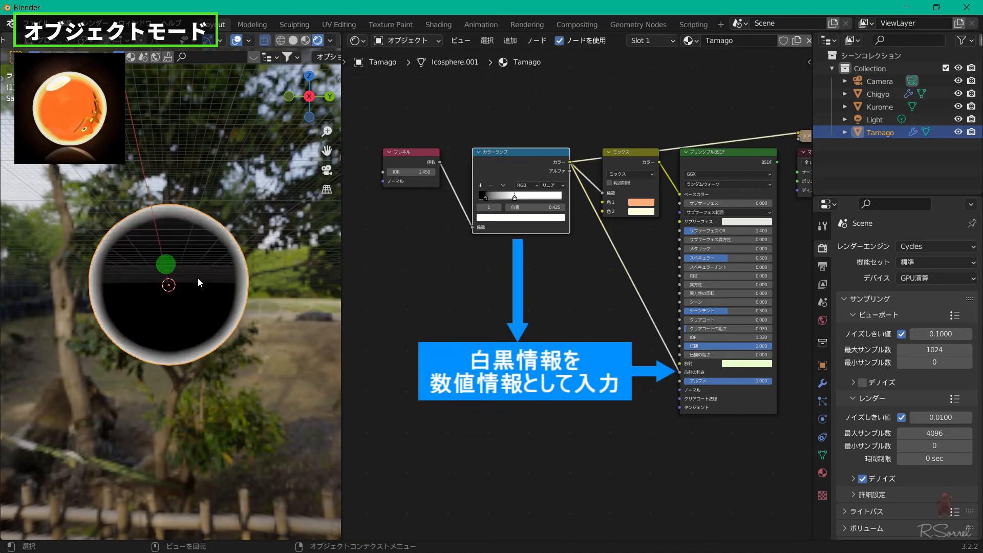
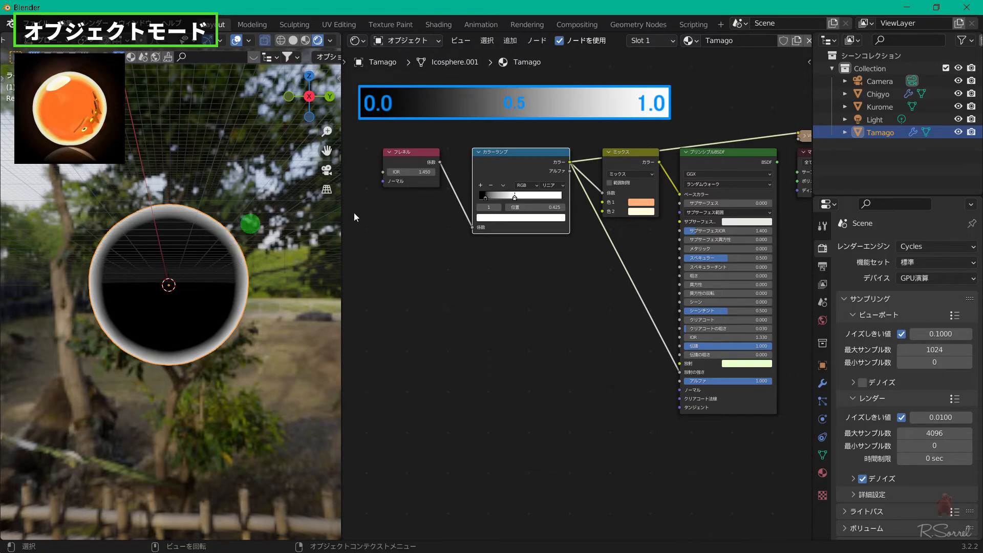
{"action": "left_click", "coordinate": [737, 155], "text": "ctrl+shift"}
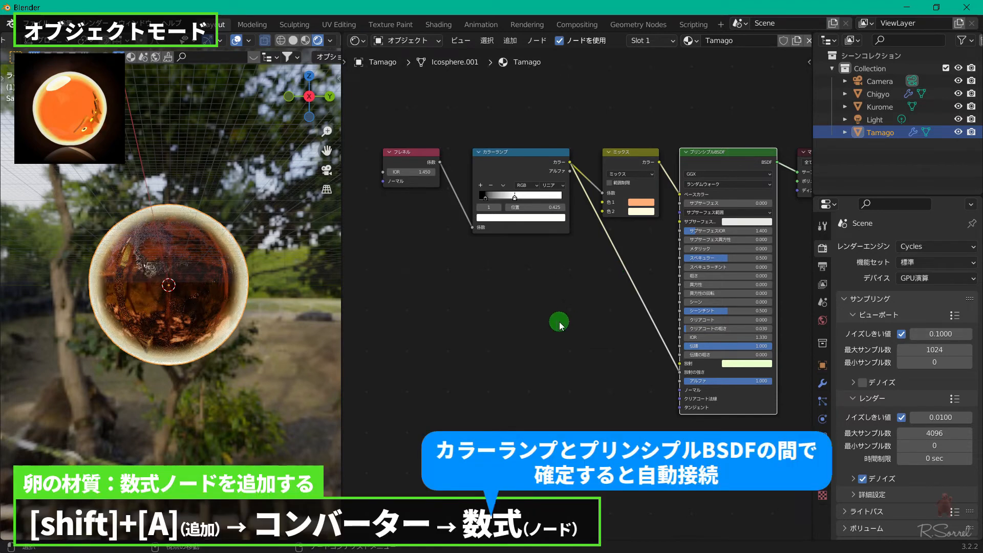
- Insert a Math node into the link between the ColorRamp and the Principled BSDF's emission strength
{"action": "key", "text": "shift+a"}
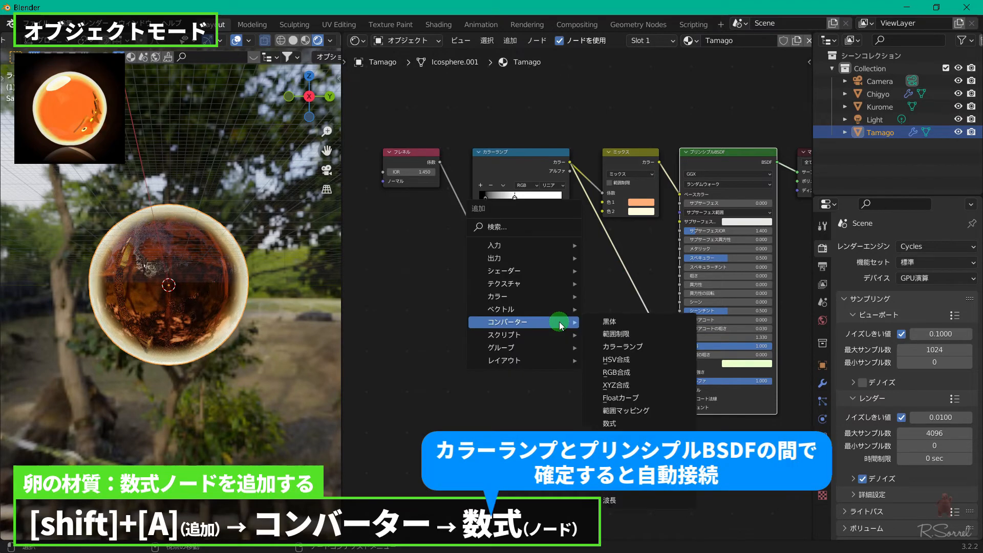
{"action": "left_click", "coordinate": [637, 425]}
{"action": "left_click", "coordinate": [602, 256]}
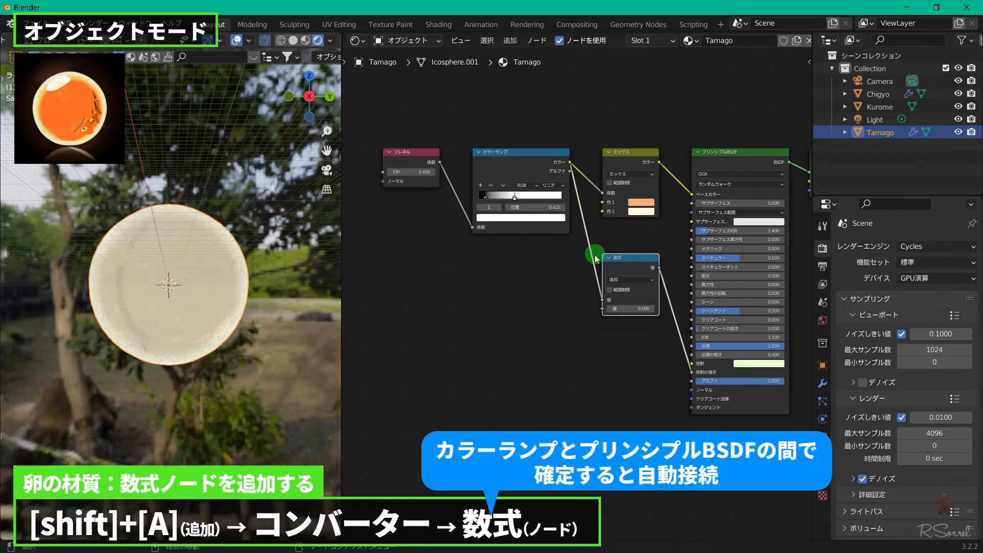
- Set the Math node's operation to Multiply and its lower value to 0.200
{"action": "left_click", "coordinate": [631, 279]}
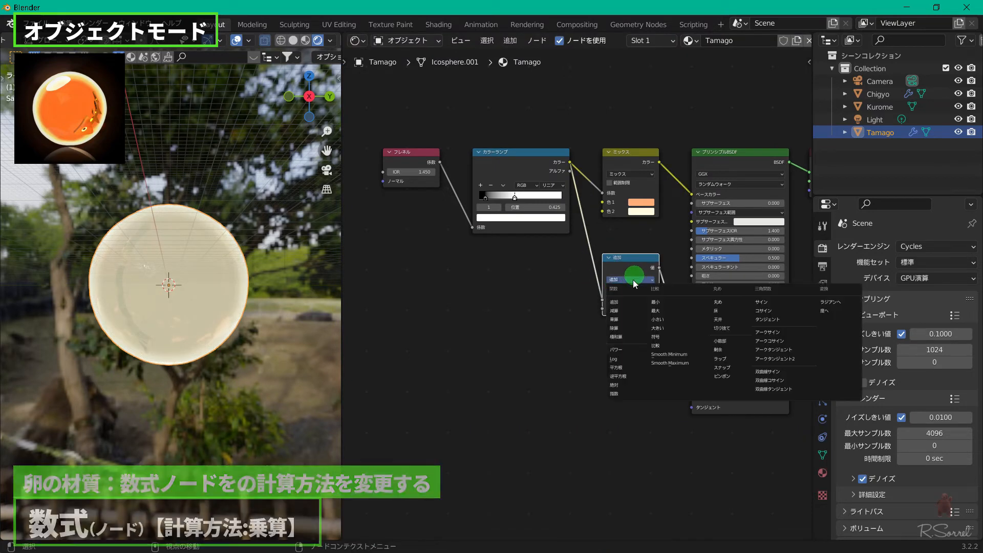
{"action": "left_click", "coordinate": [624, 320]}
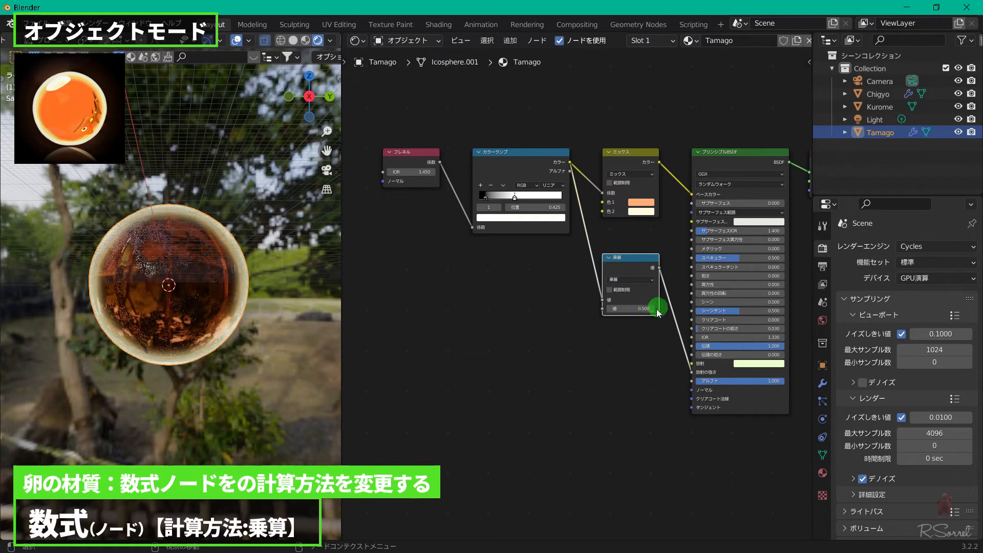
{"action": "left_click", "coordinate": [608, 309]}
{"action": "left_click", "coordinate": [609, 309]}
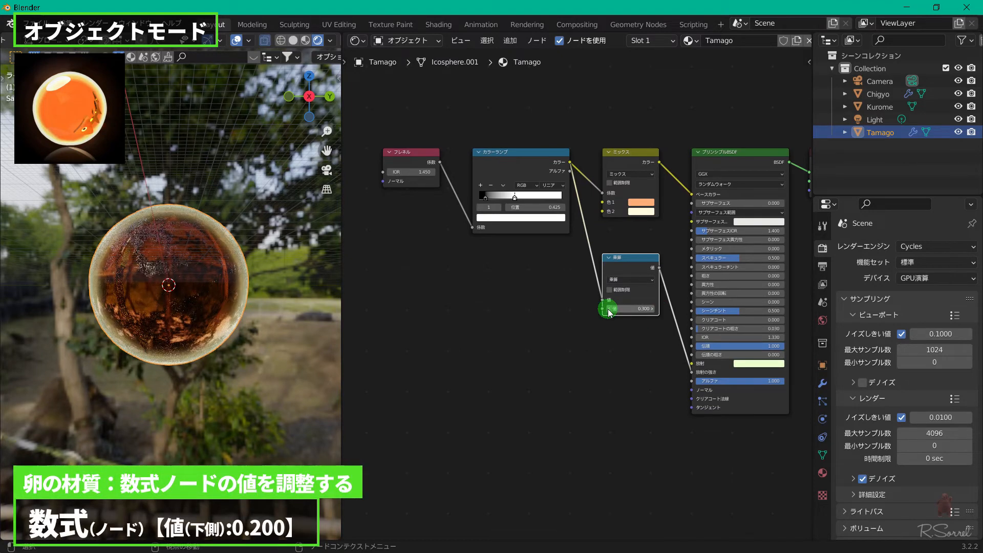
{"action": "left_click", "coordinate": [609, 309]}
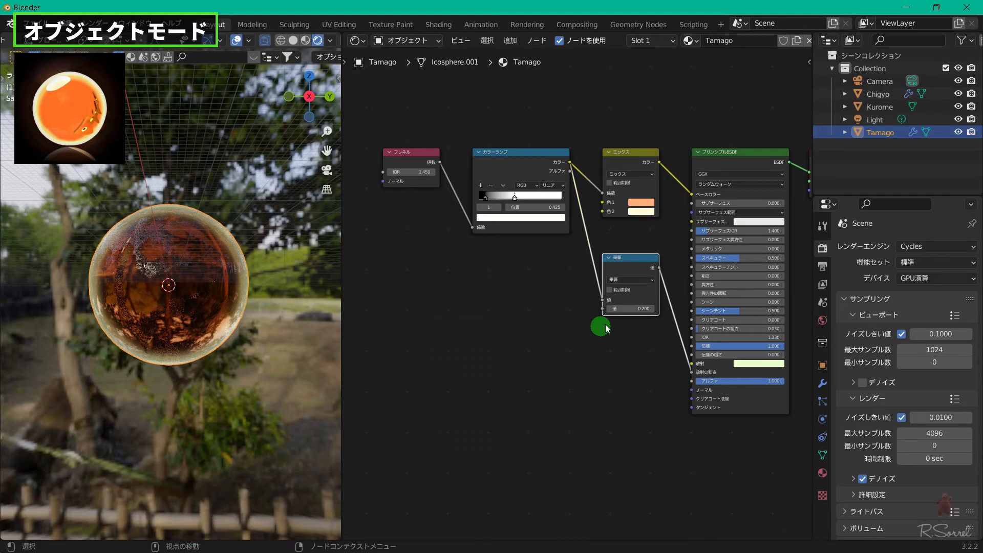
- Preview the ColorRamp and Multiply outputs in turn, and inspect the egg's full shader from several angles
{"action": "left_click", "coordinate": [528, 168], "text": "ctrl+shift"}
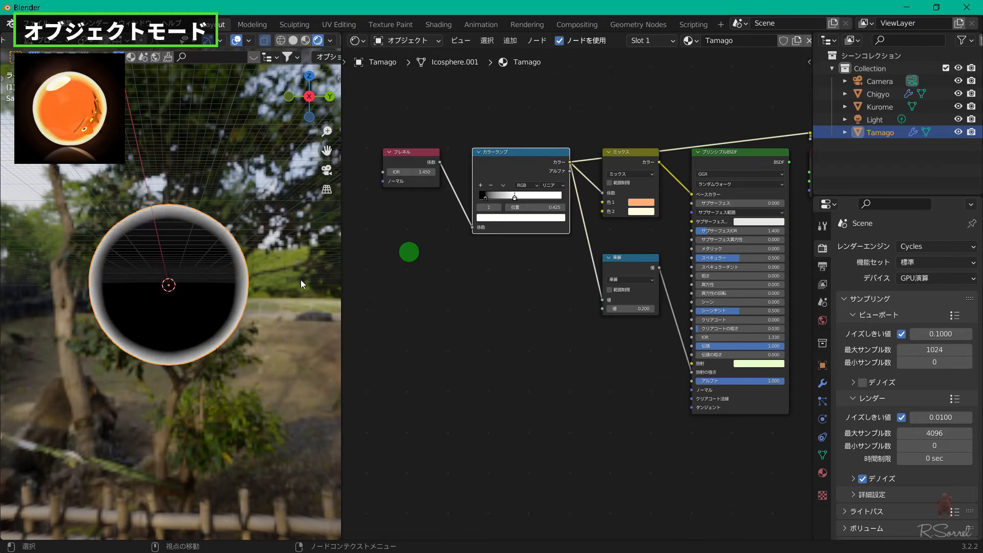
{"action": "left_click", "coordinate": [630, 267], "text": "ctrl+shift"}
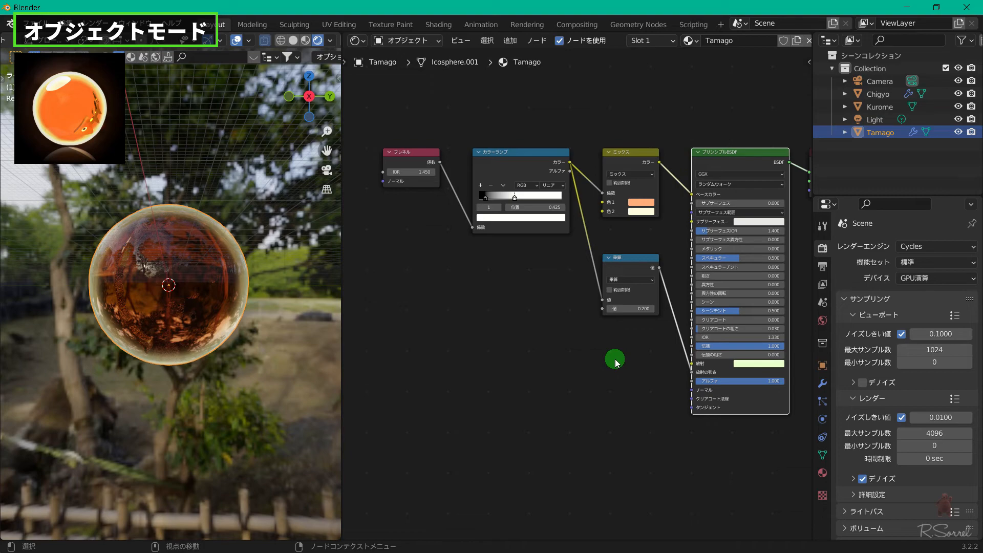
{"action": "middle_click_drag", "start_coordinate": [143, 340], "coordinate": [252, 346]}
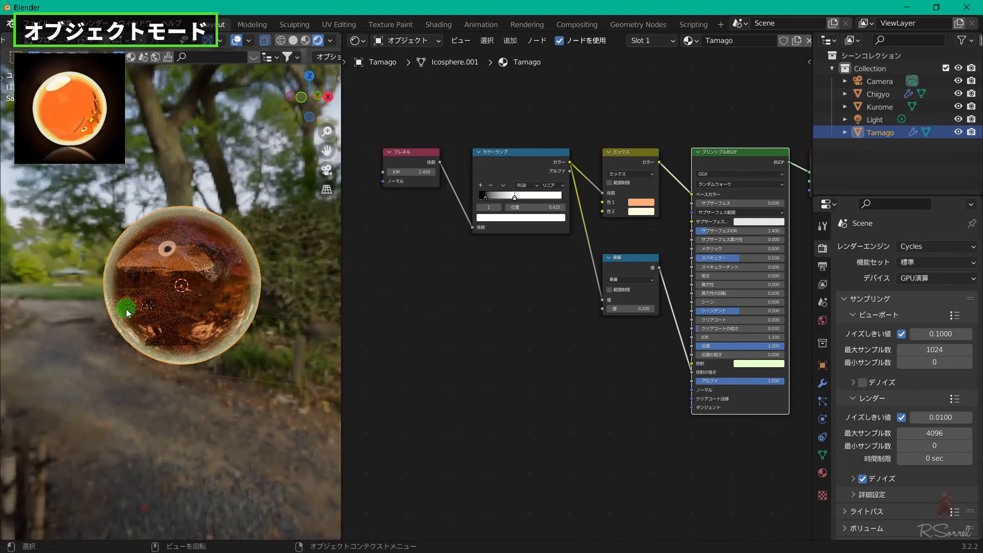
{"action": "middle_click_drag", "start_coordinate": [128, 308], "coordinate": [86, 282]}
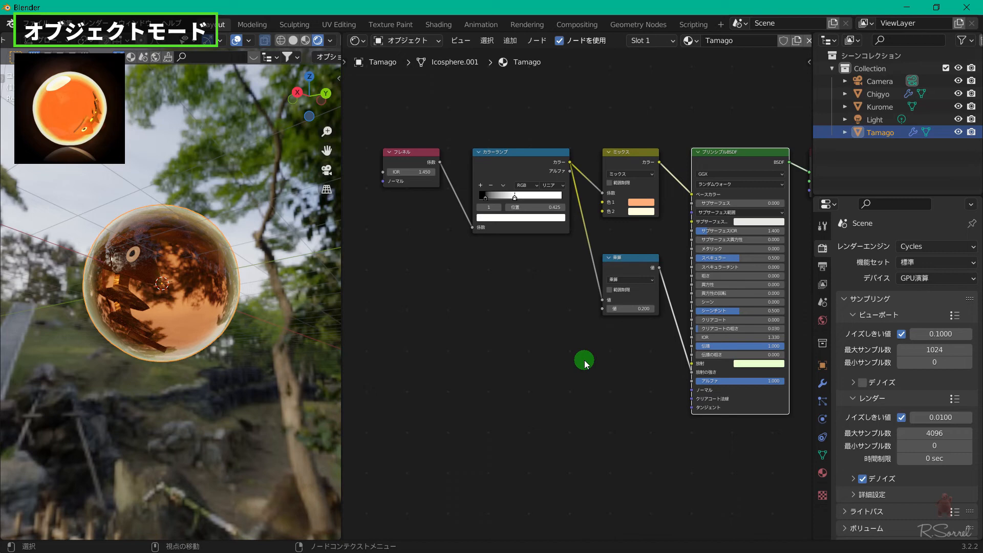
- Add a Gradient Texture node in the free space below the Multiply node
{"action": "key", "text": "shift+a"}
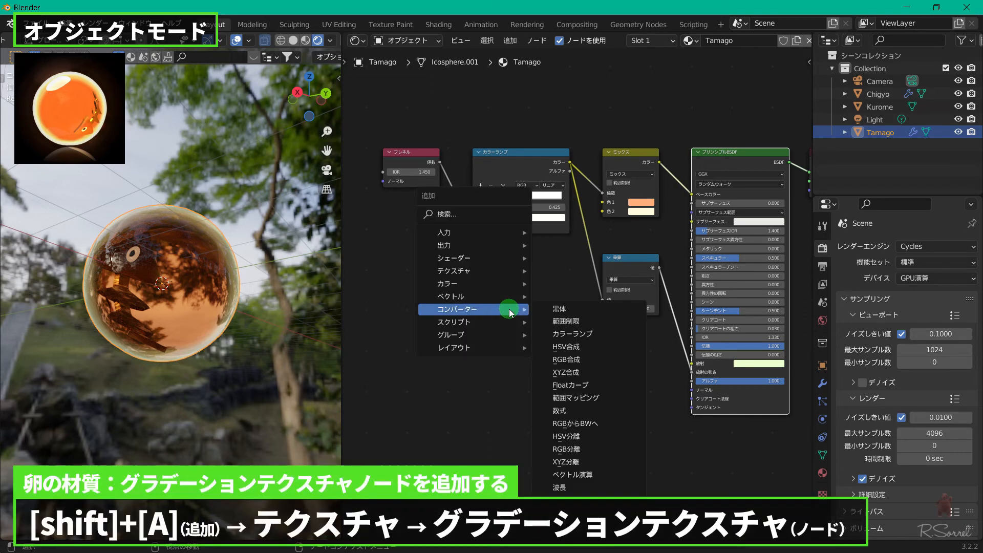
{"action": "mouse_move", "coordinate": [488, 259]}
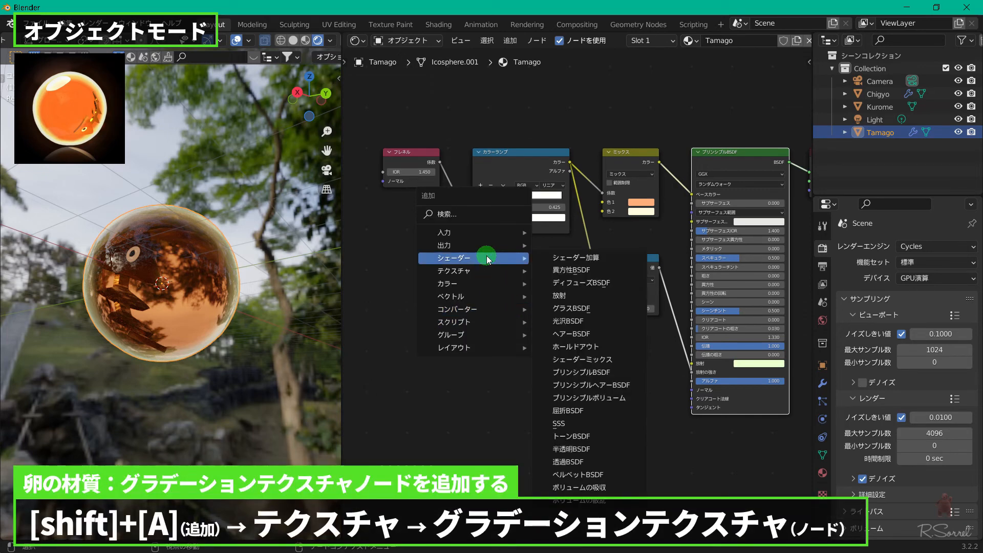
{"action": "left_click", "coordinate": [589, 338]}
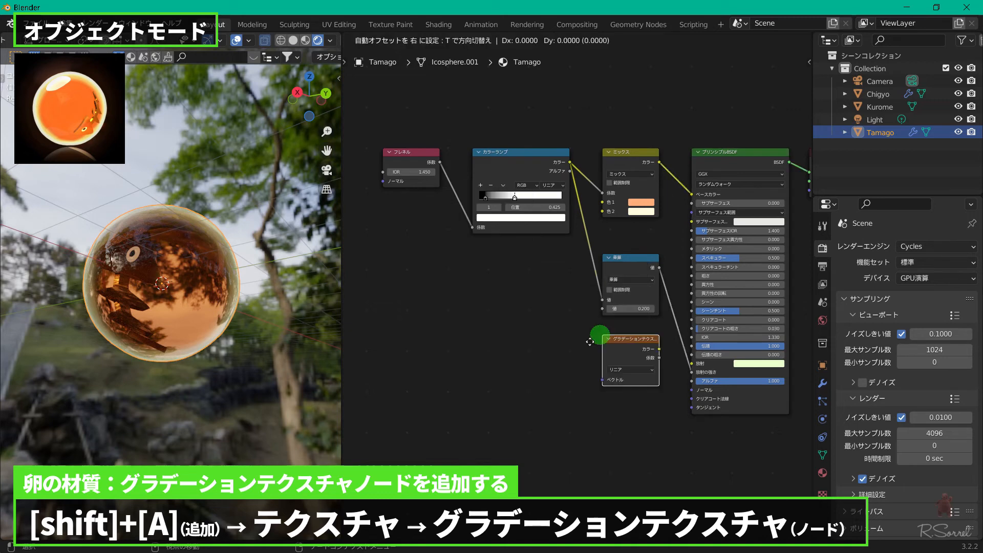
{"action": "left_click", "coordinate": [546, 364]}
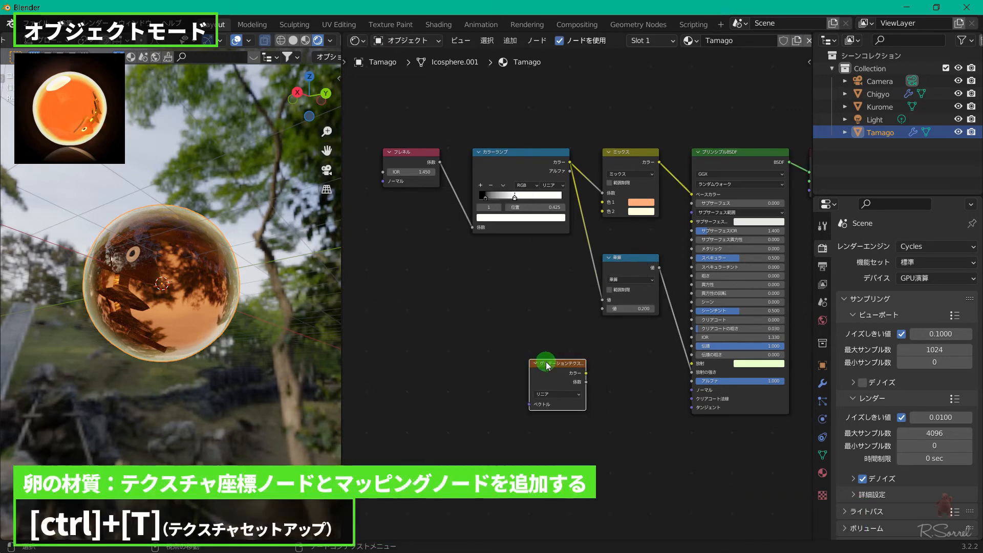
- Add Texture Coordinate and Mapping nodes to the Gradient Texture, and feed the Object coordinates into the Mapping node's vector input
{"action": "key", "text": "ctrl+t"}
{"action": "left_click", "coordinate": [452, 373]}
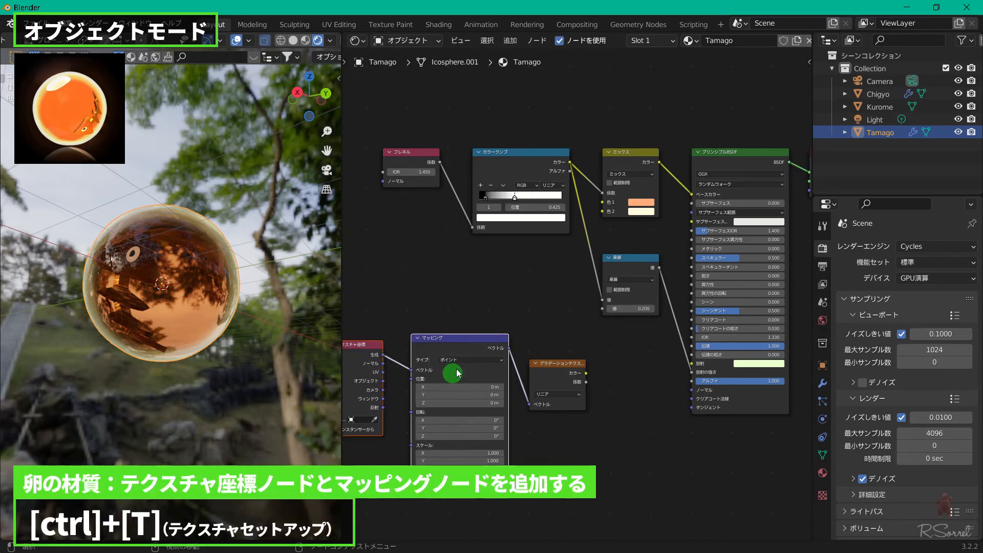
{"action": "scroll", "coordinate": [458, 373], "scroll_direction": "down", "scroll_amount": 1}
{"action": "left_click", "coordinate": [414, 364]}
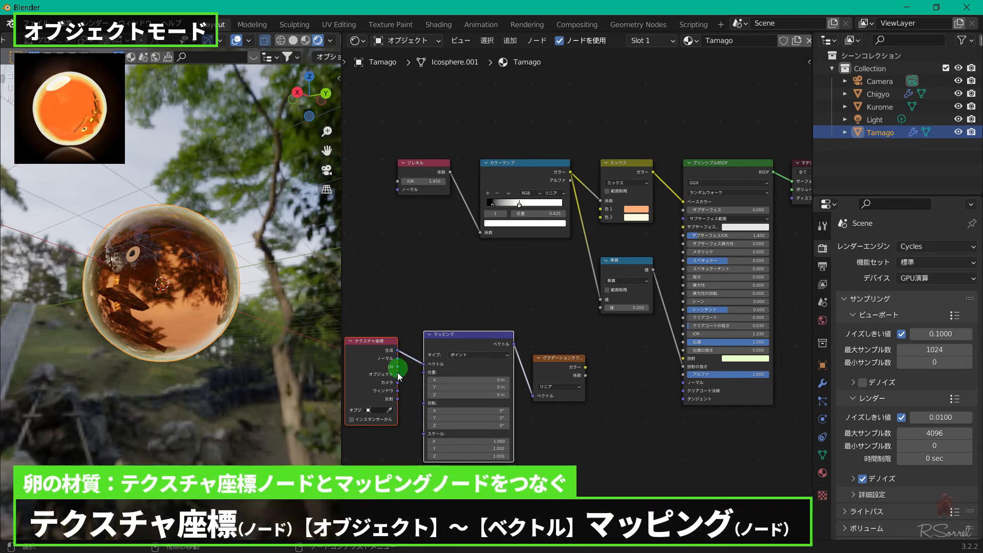
{"action": "left_click_drag", "start_coordinate": [398, 374], "coordinate": [426, 363]}
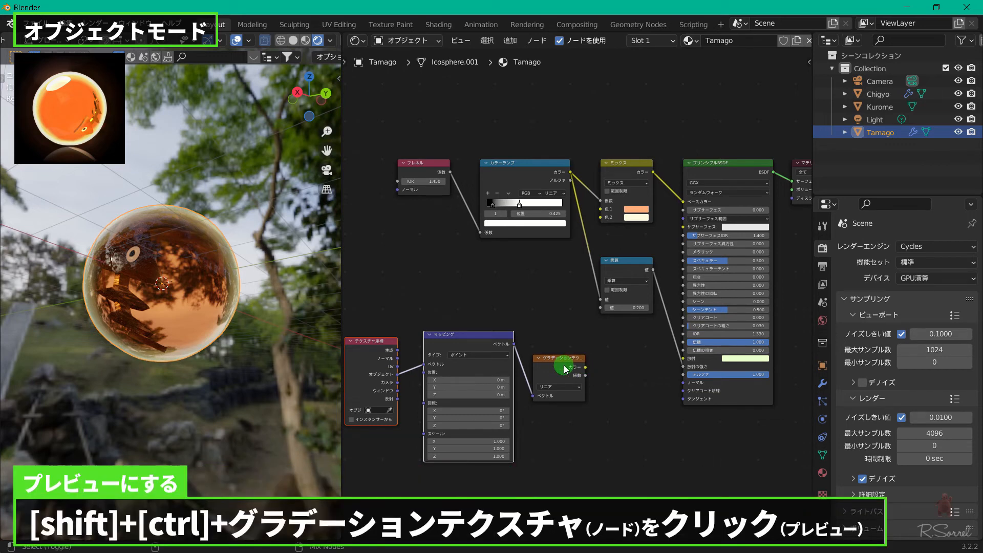
- Preview the Gradient Texture on the egg and set its gradient type to Radial
{"action": "left_click", "coordinate": [565, 368], "text": "ctrl+shift"}
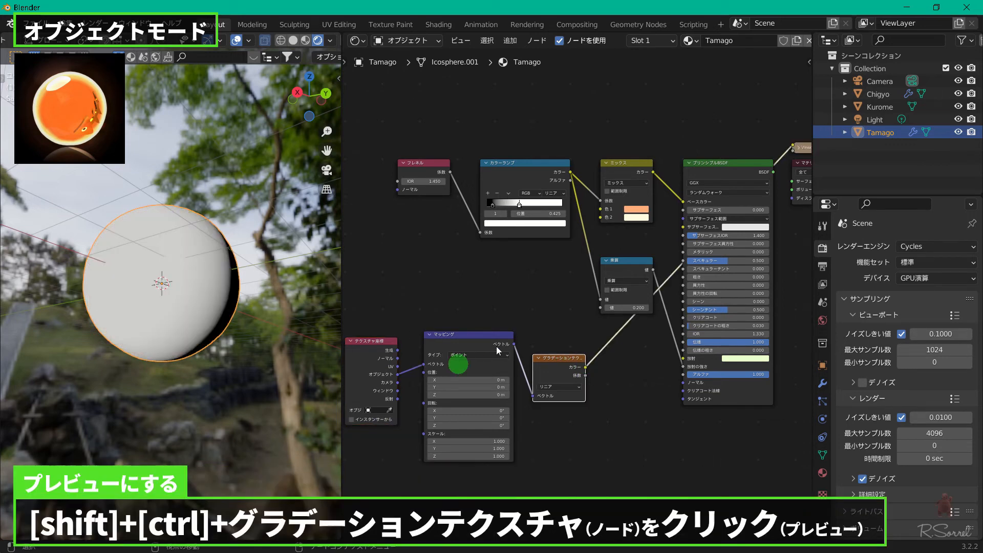
{"action": "middle_click_drag", "start_coordinate": [243, 238], "coordinate": [234, 351]}
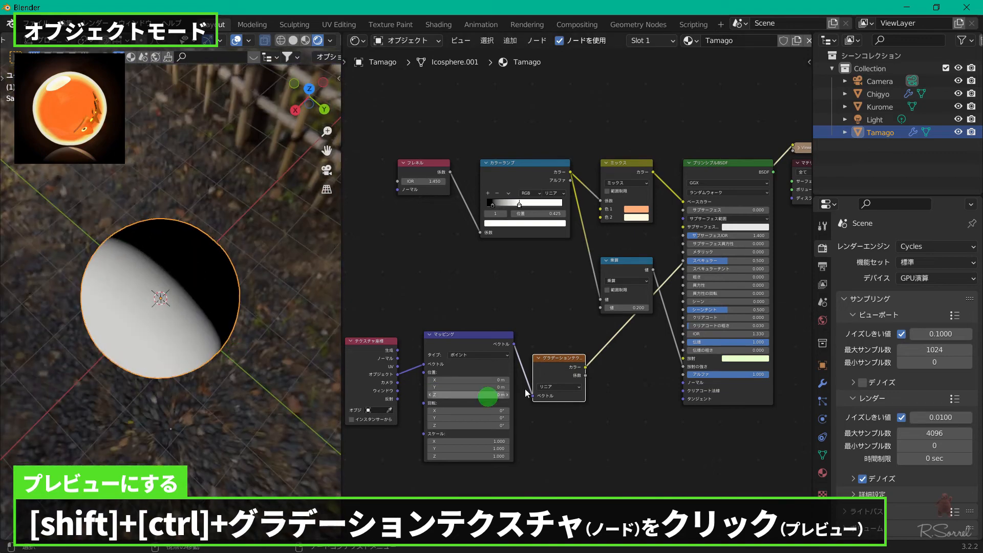
{"action": "left_click", "coordinate": [554, 386]}
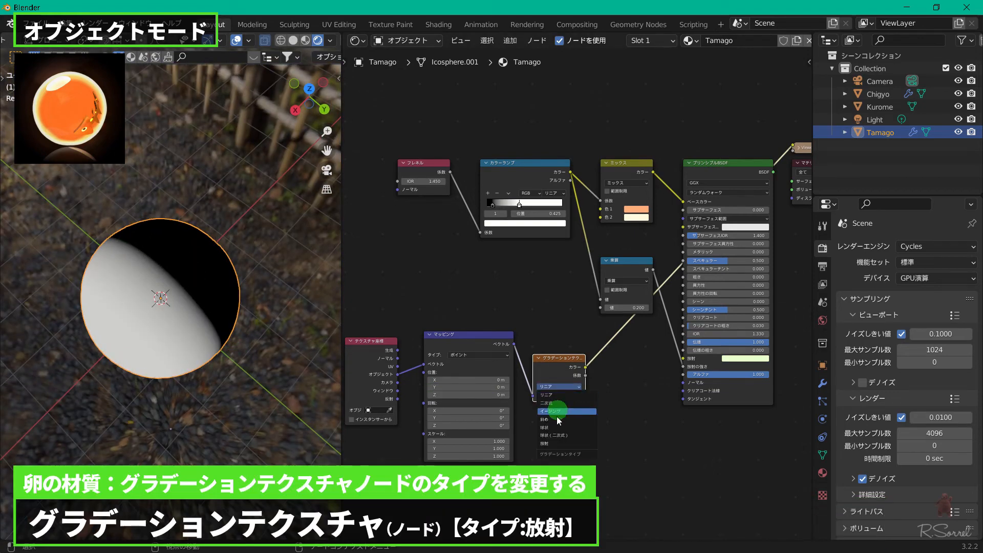
{"action": "left_click", "coordinate": [551, 444]}
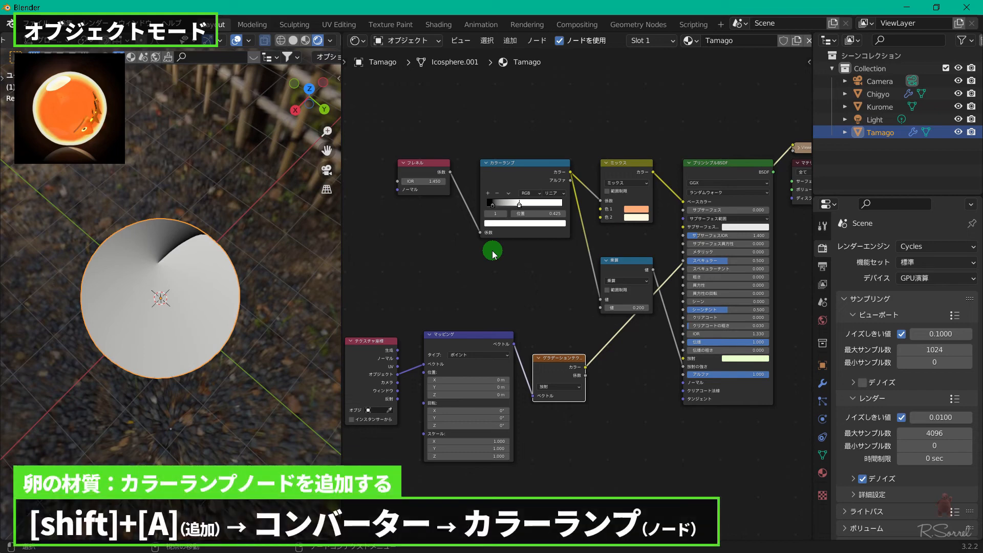
- Shift the gradient node chain aside, add a ColorRamp node after it, and feed the Gradient Texture's Color into the ramp's Fac input
{"action": "left_click_drag", "start_coordinate": [360, 319], "coordinate": [574, 418]}
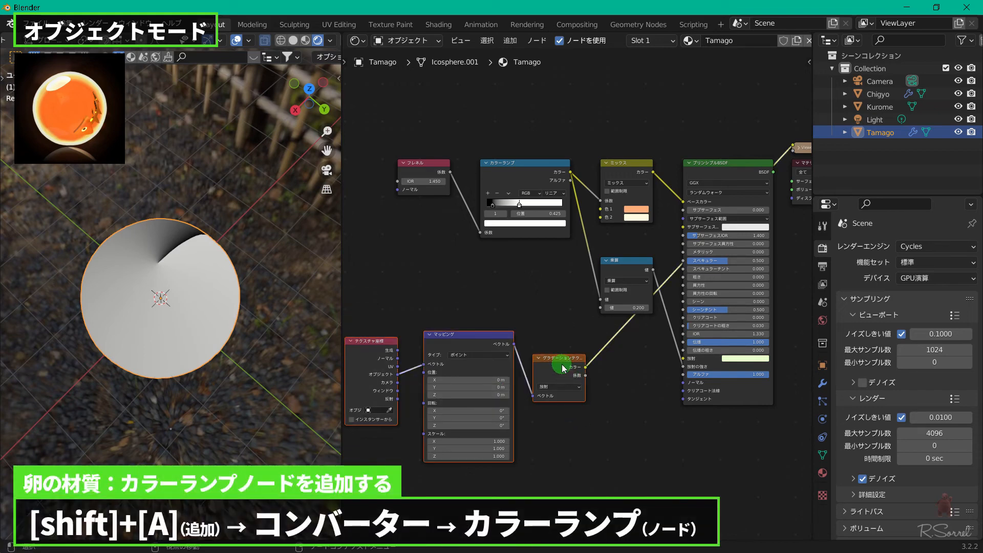
{"action": "left_click_drag", "start_coordinate": [565, 368], "coordinate": [531, 363]}
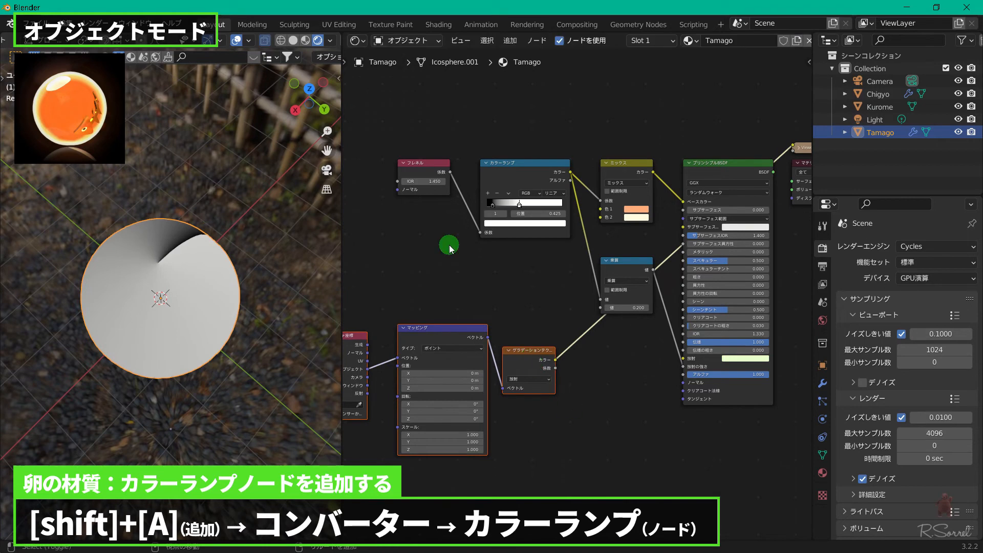
{"action": "key", "text": "shift+a"}
{"action": "mouse_move", "coordinate": [450, 245]}
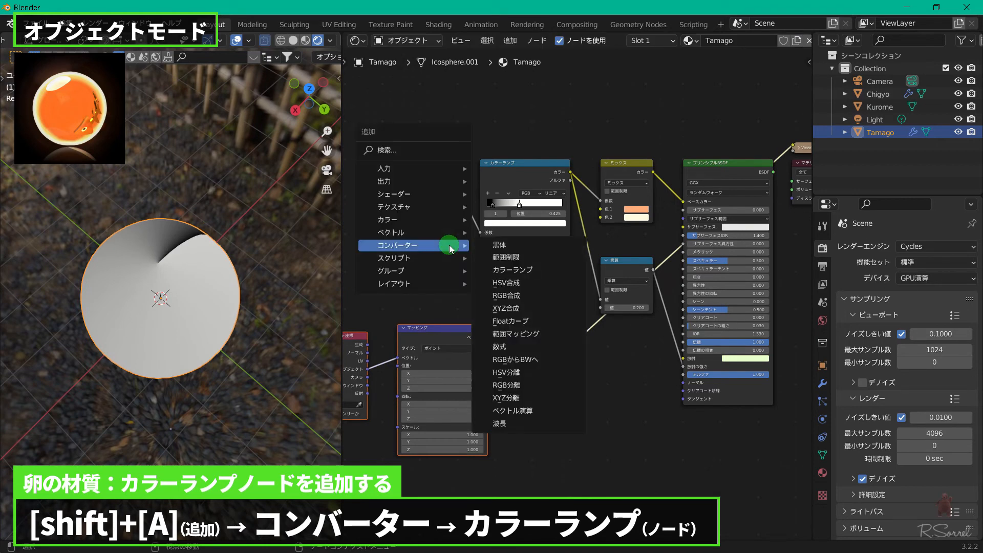
{"action": "left_click", "coordinate": [532, 270]}
{"action": "left_click", "coordinate": [579, 353]}
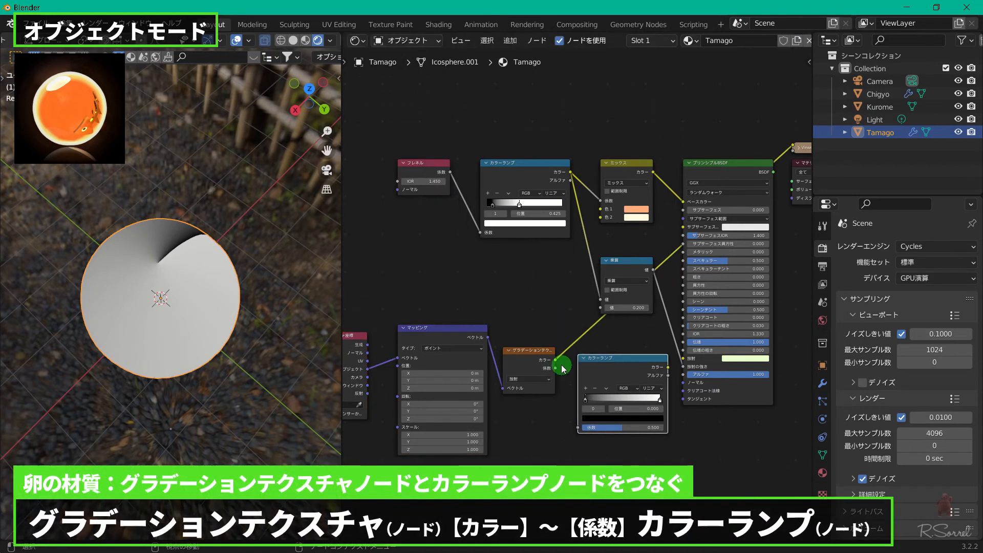
{"action": "left_click_drag", "start_coordinate": [556, 361], "coordinate": [579, 428]}
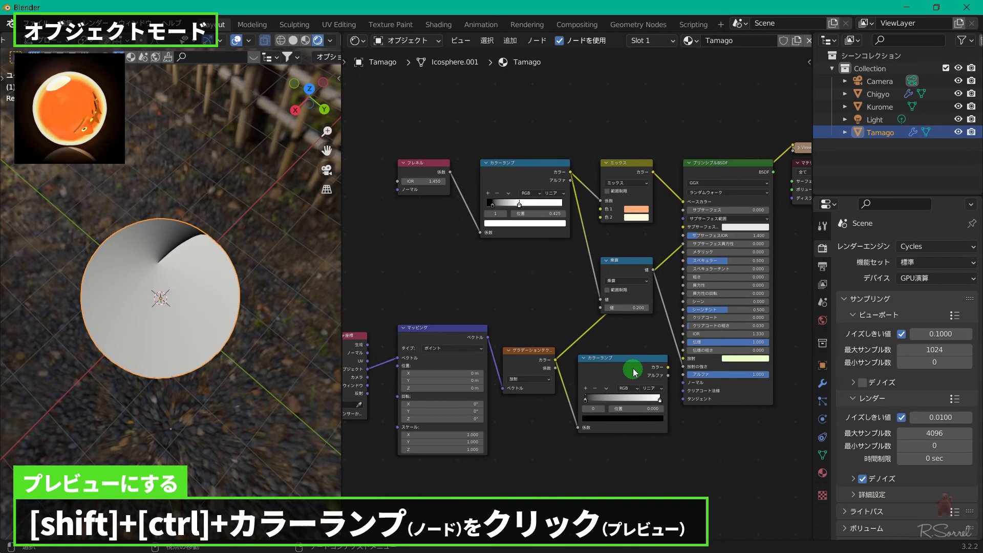
- Preview the new ColorRamp on the egg, set its interpolation to Constant, and place the white stop at 0.500
{"action": "left_click", "coordinate": [634, 371], "text": "ctrl+shift"}
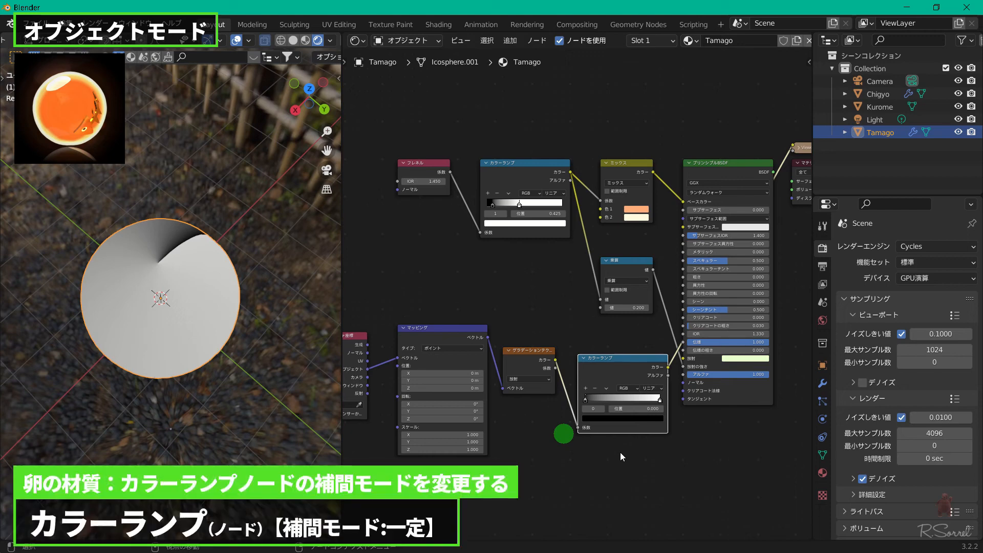
{"action": "left_click", "coordinate": [651, 388]}
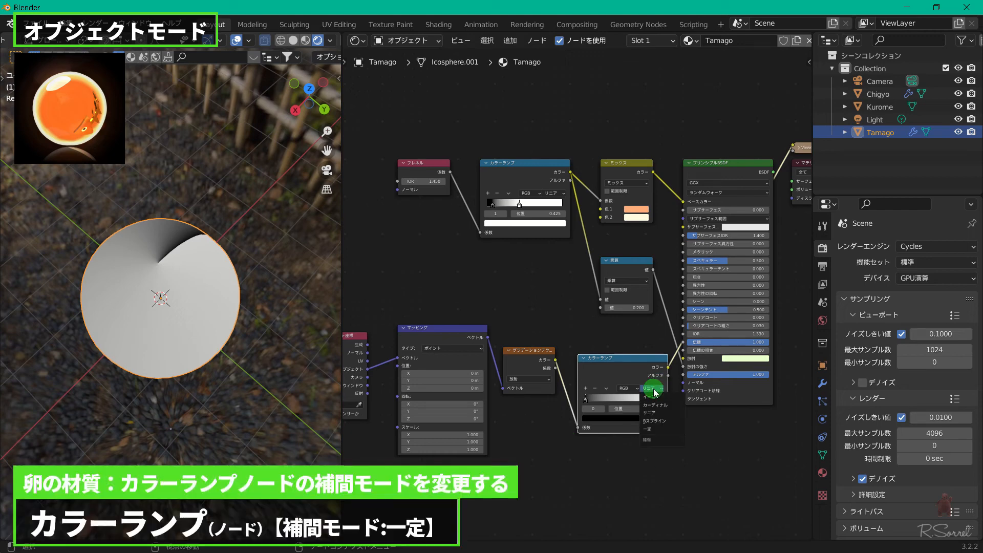
{"action": "left_click", "coordinate": [653, 429]}
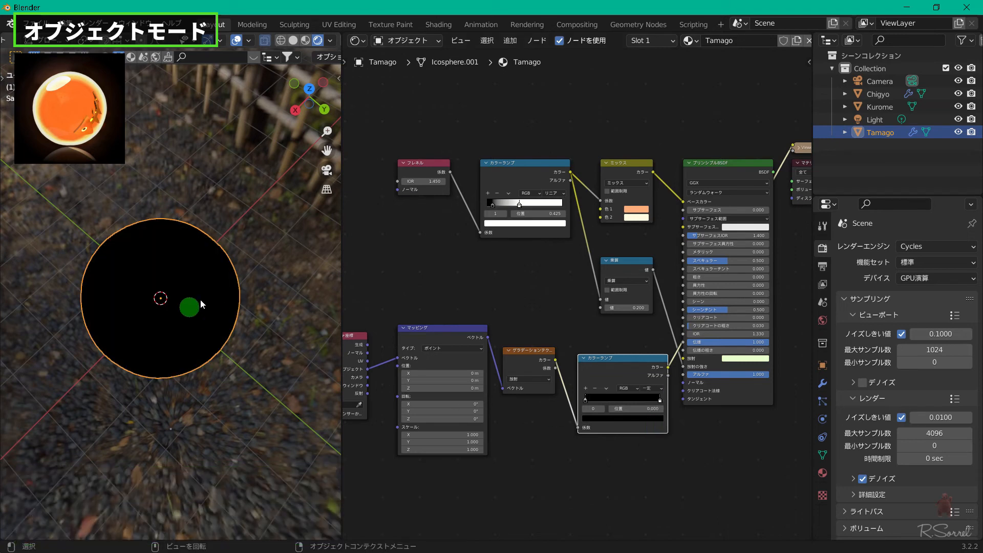
{"action": "mouse_move", "coordinate": [665, 404]}
{"action": "left_mouse_down"}
{"action": "mouse_move", "coordinate": [621, 396]}
{"action": "mouse_move", "coordinate": [658, 395]}
{"action": "left_mouse_up"}
{"action": "left_click", "coordinate": [654, 409]}
{"action": "type", "text": "0.5"}
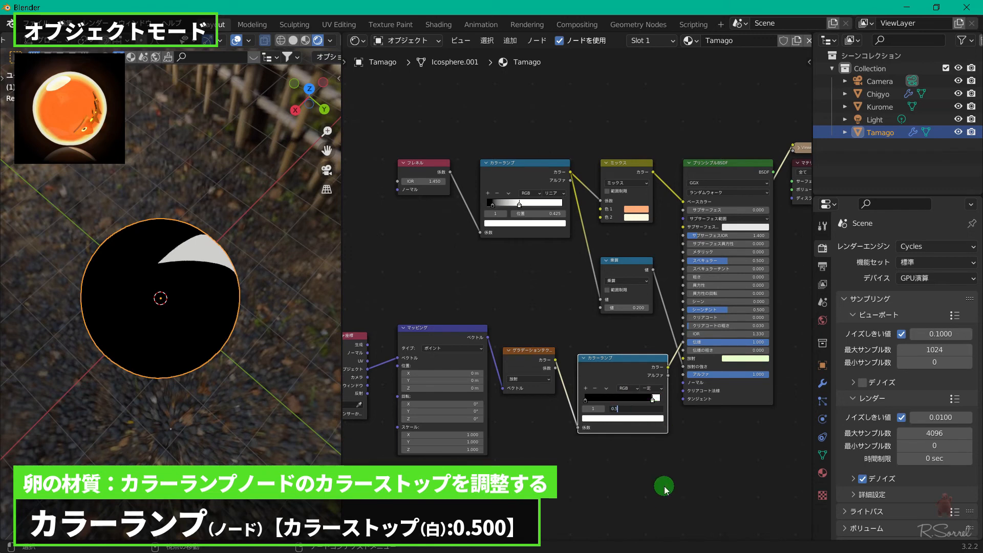
{"action": "key", "text": "Return"}
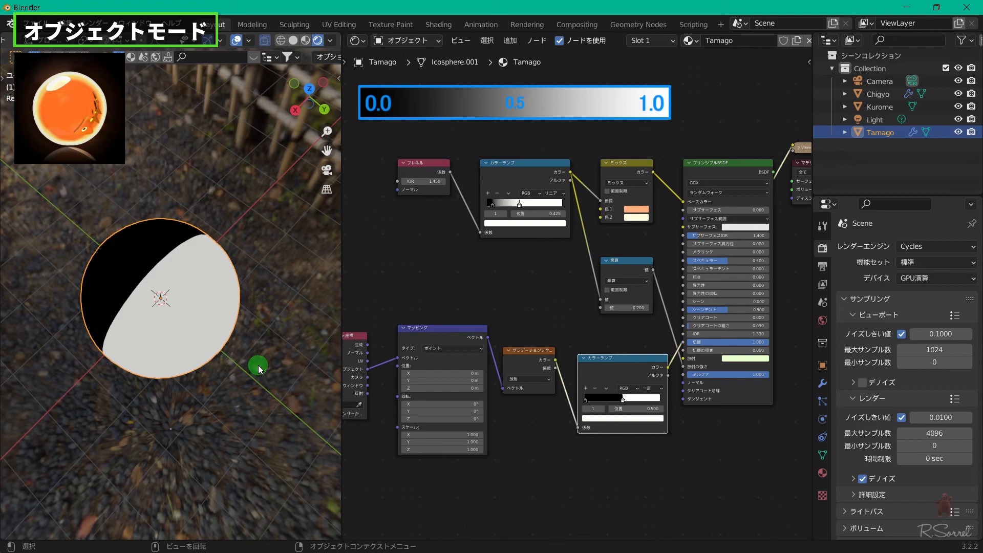
- Feed the gradient ColorRamp's Color into the Principled BSDF's Transmission, restore the full shader output, and inspect the egg's white and black halves
{"action": "middle_click_drag", "start_coordinate": [258, 365], "coordinate": [200, 283]}
{"action": "left_click", "coordinate": [312, 105]}
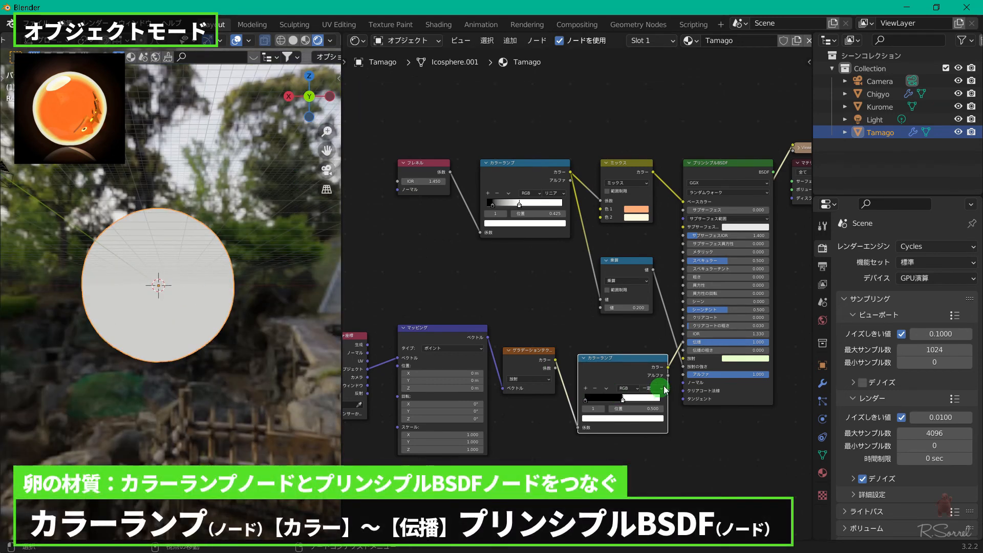
{"action": "left_click_drag", "start_coordinate": [670, 366], "coordinate": [682, 347]}
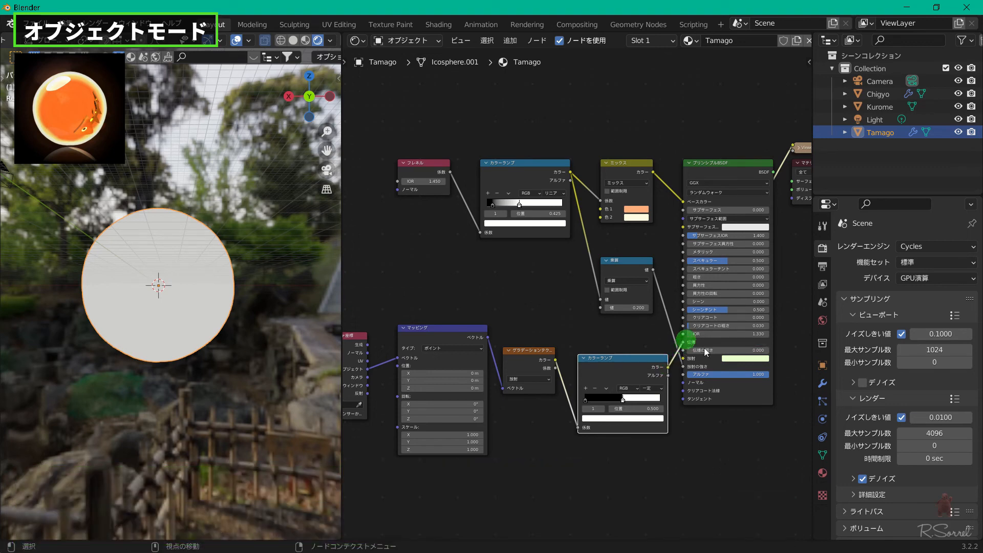
{"action": "left_click", "coordinate": [748, 403], "text": "ctrl+shift"}
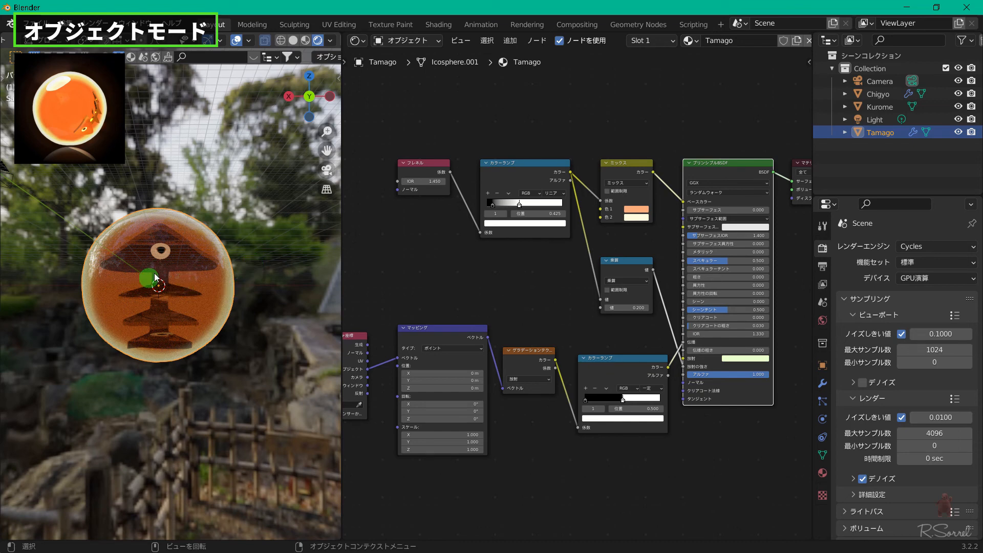
{"action": "middle_click_drag", "start_coordinate": [123, 291], "coordinate": [268, 336]}
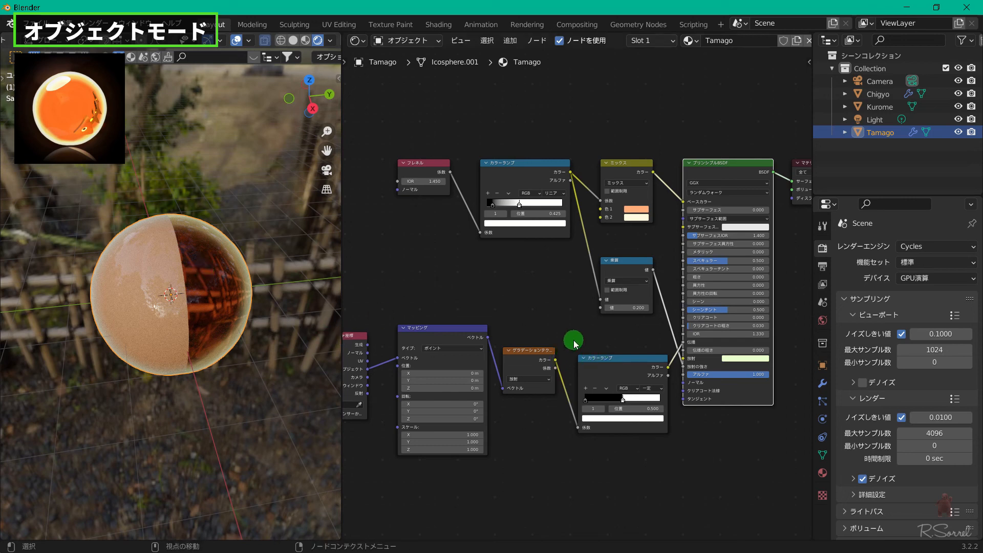
- Add a Light Path node below the gradient ColorRamp and feed its Camera Ray output into Transmission in place of the ramp
{"action": "scroll", "coordinate": [574, 341], "scroll_direction": "down", "scroll_amount": 2}
{"action": "middle_click_drag", "start_coordinate": [584, 345], "coordinate": [596, 254]}
{"action": "key", "text": "shift+a"}
{"action": "mouse_move", "coordinate": [490, 133]}
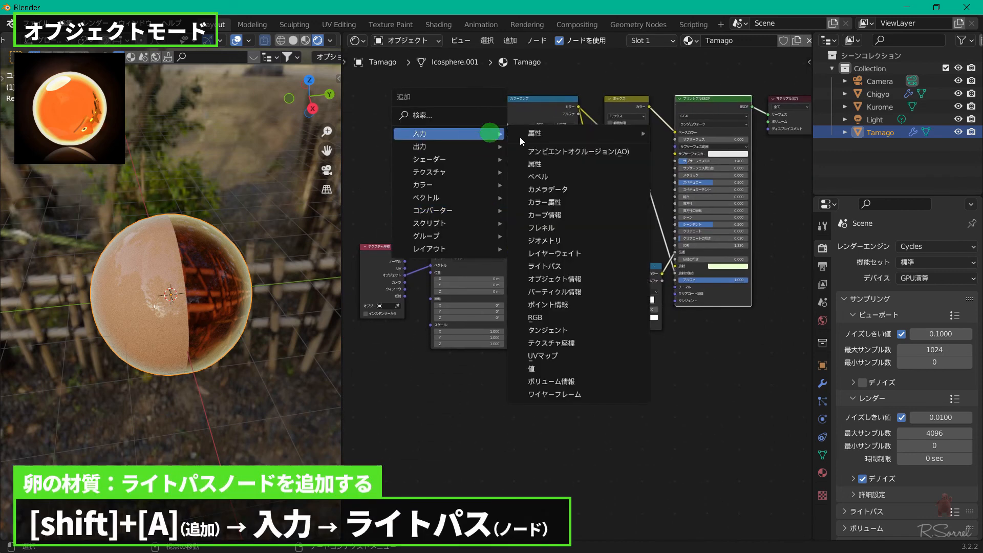
{"action": "left_click", "coordinate": [563, 267]}
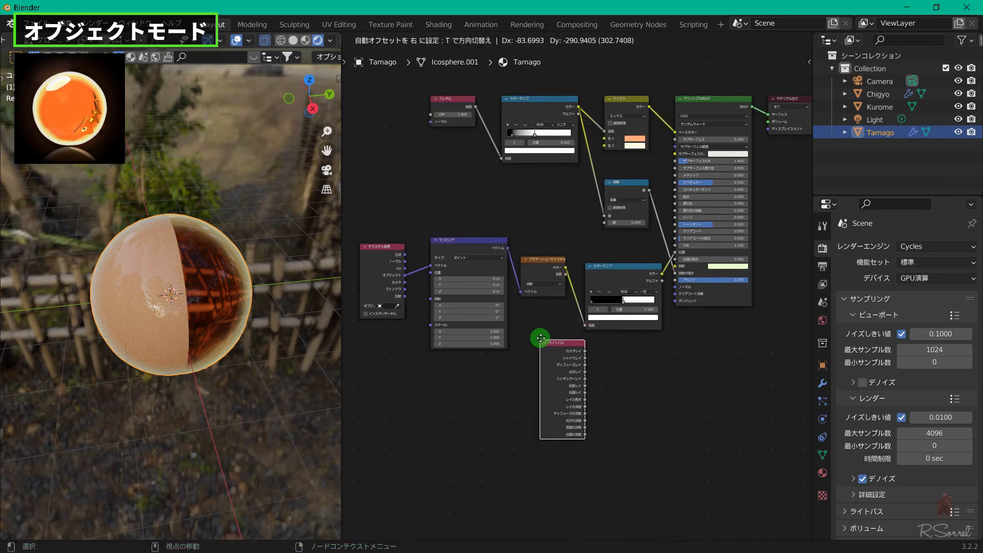
{"action": "left_click", "coordinate": [541, 338]}
{"action": "right_click_drag", "start_coordinate": [662, 258], "coordinate": [673, 288], "text": "ctrl"}
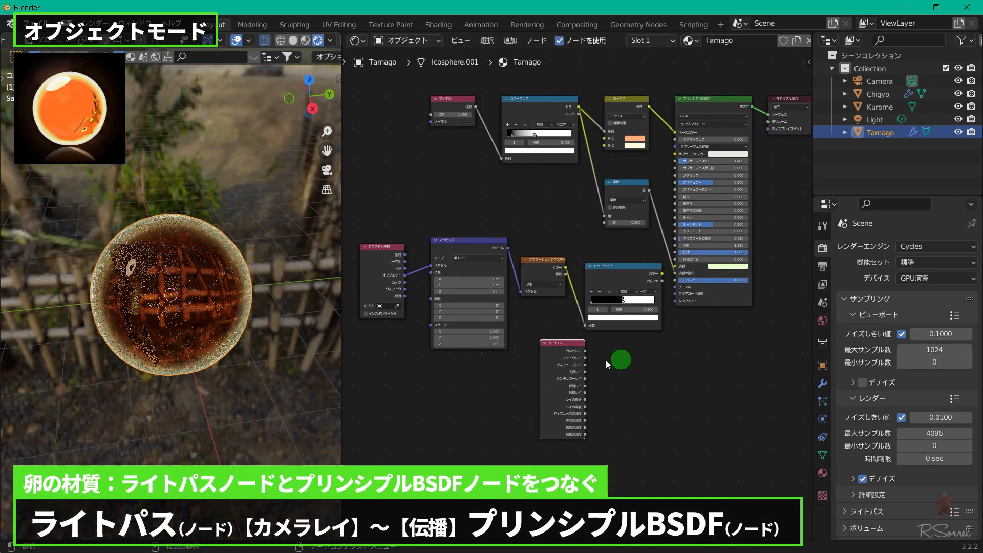
{"action": "left_click_drag", "start_coordinate": [588, 352], "coordinate": [677, 254]}
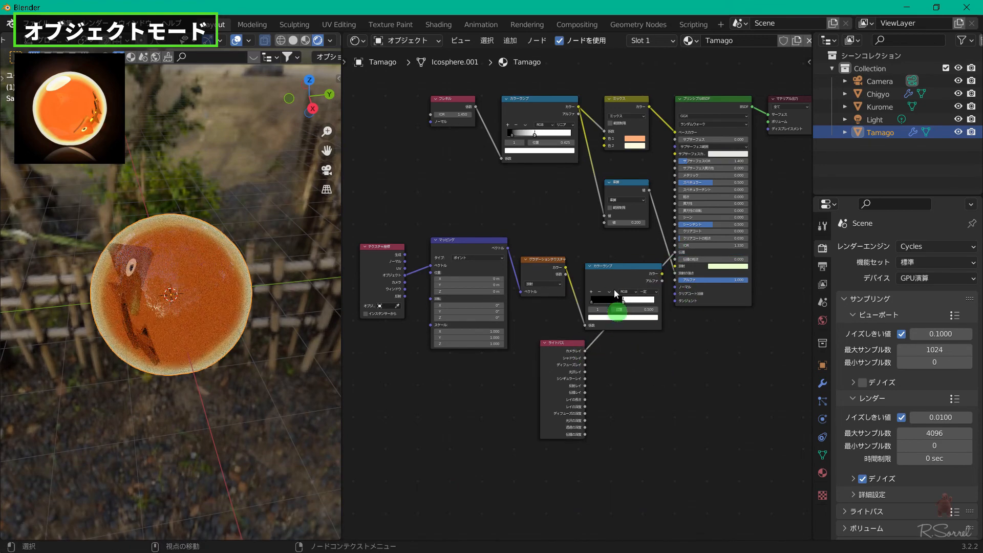
- Delete the nodes from Texture Coordinate through the gradient ColorRamp, and move the Light Path node up beside the Principled BSDF
{"action": "left_click_drag", "start_coordinate": [374, 215], "coordinate": [562, 283]}
{"action": "left_click", "coordinate": [597, 281], "text": "shift"}
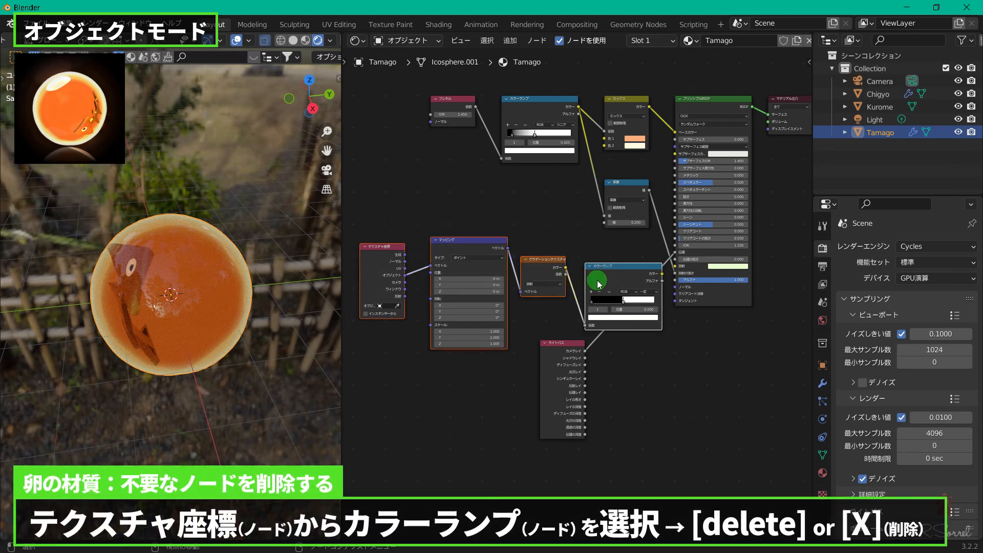
{"action": "key", "text": "Delete"}
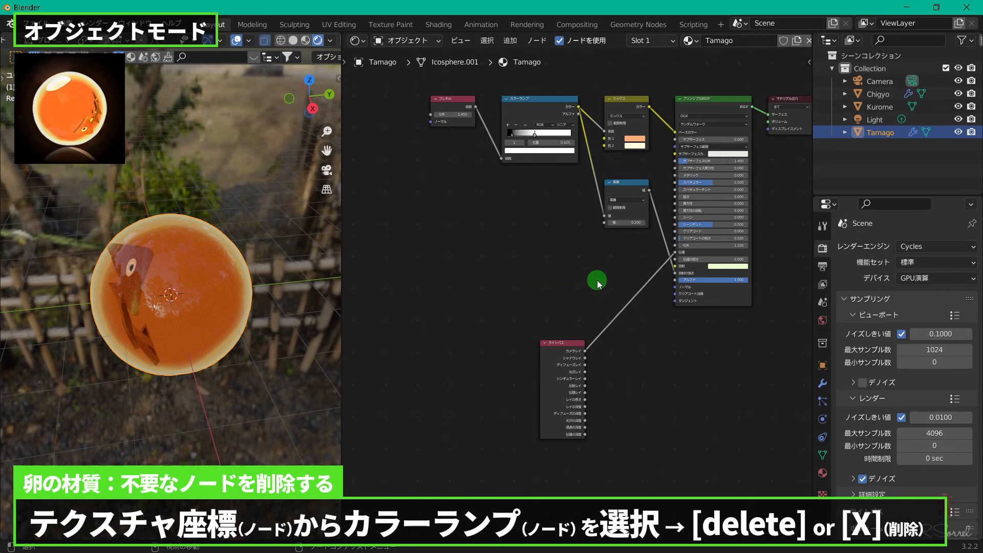
{"action": "left_click_drag", "start_coordinate": [562, 343], "coordinate": [572, 241]}
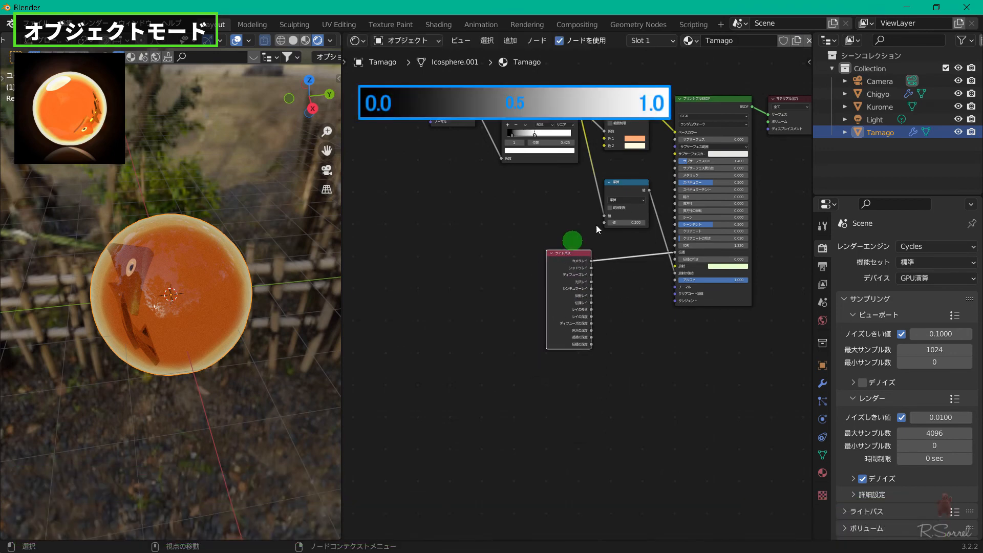
{"action": "middle_click_drag", "start_coordinate": [653, 186], "coordinate": [638, 225]}
{"action": "scroll", "coordinate": [636, 250], "scroll_direction": "up", "scroll_amount": 1}
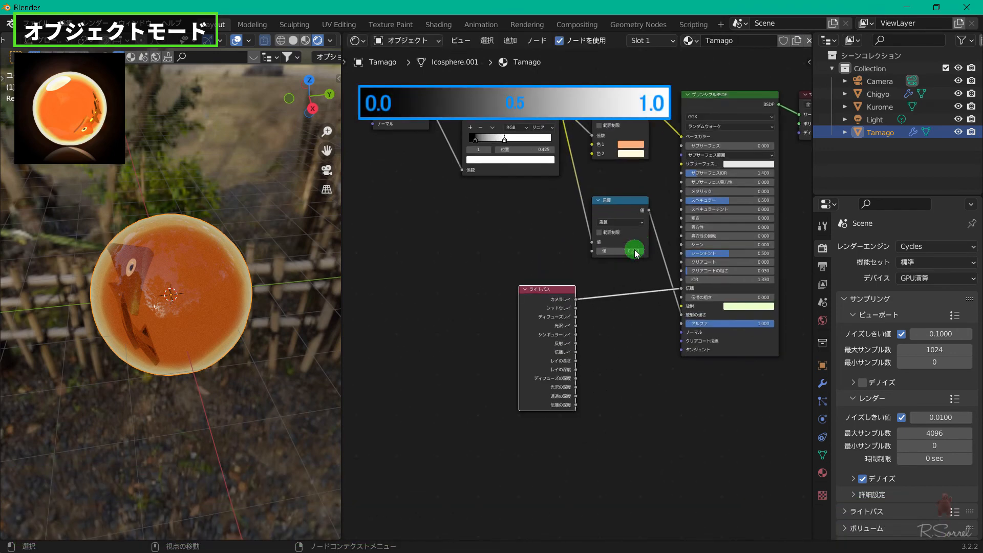
- Preview the Light Path's Camera Ray output on the egg from several angles, including through a transparent test plane
{"action": "left_click", "coordinate": [530, 293], "text": "ctrl+shift"}
{"action": "middle_click_drag", "start_coordinate": [165, 337], "coordinate": [287, 266]}
{"action": "left_click", "coordinate": [748, 354], "text": "ctrl+shift"}
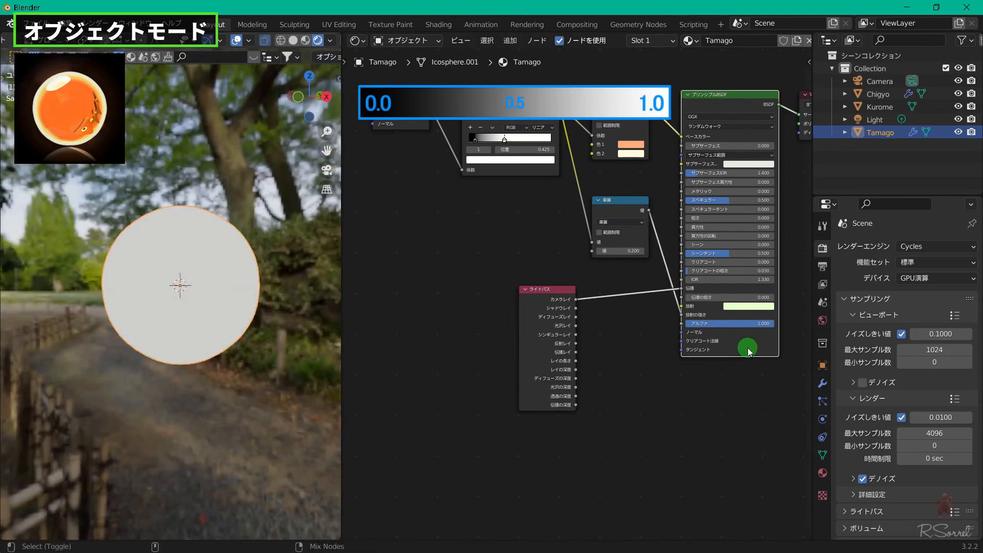
{"action": "middle_click_drag", "start_coordinate": [258, 296], "coordinate": [226, 247]}
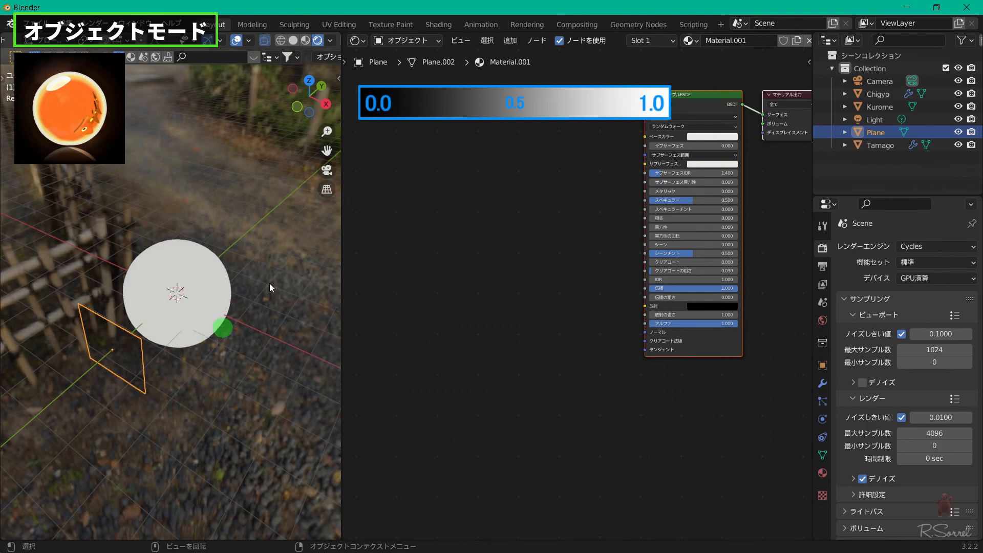
{"action": "middle_click_drag", "start_coordinate": [256, 356], "coordinate": [295, 301]}
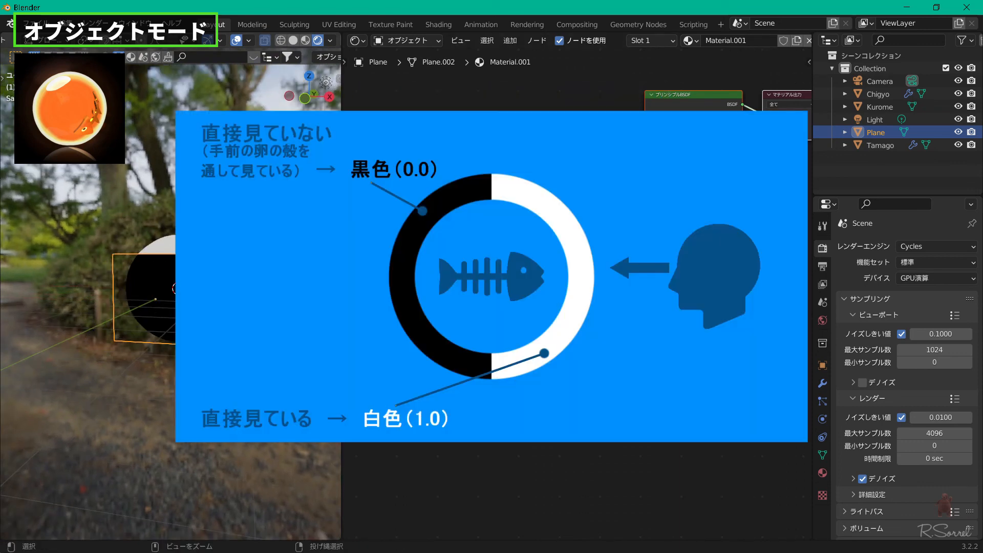
- Undo the addition of the test plane, restore the egg's full Principled BSDF output, and inspect the egg from another angle
{"action": "key", "text": "ctrl+z"}
{"action": "key", "text": "ctrl+z"}
{"action": "key", "text": "ctrl+z"}
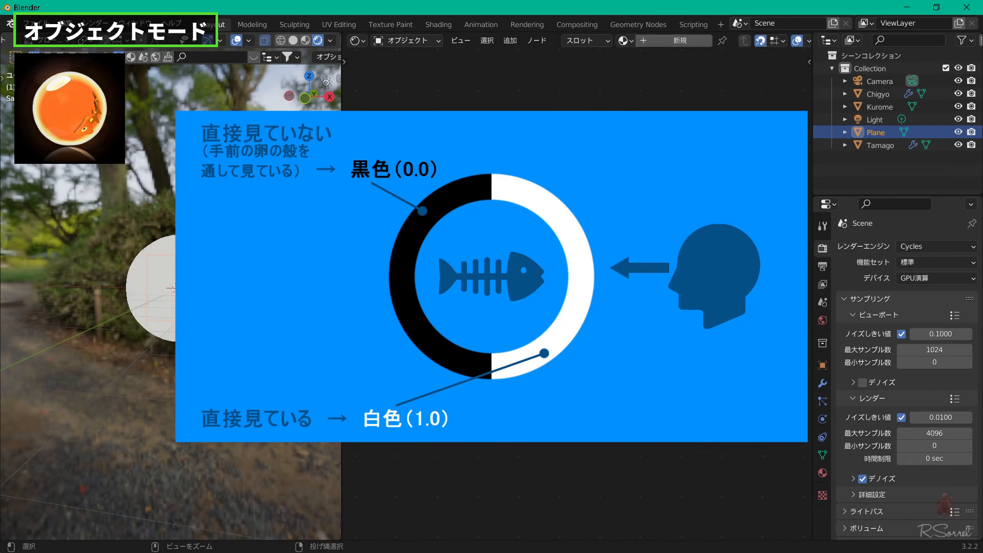
{"action": "key", "text": "ctrl+z"}
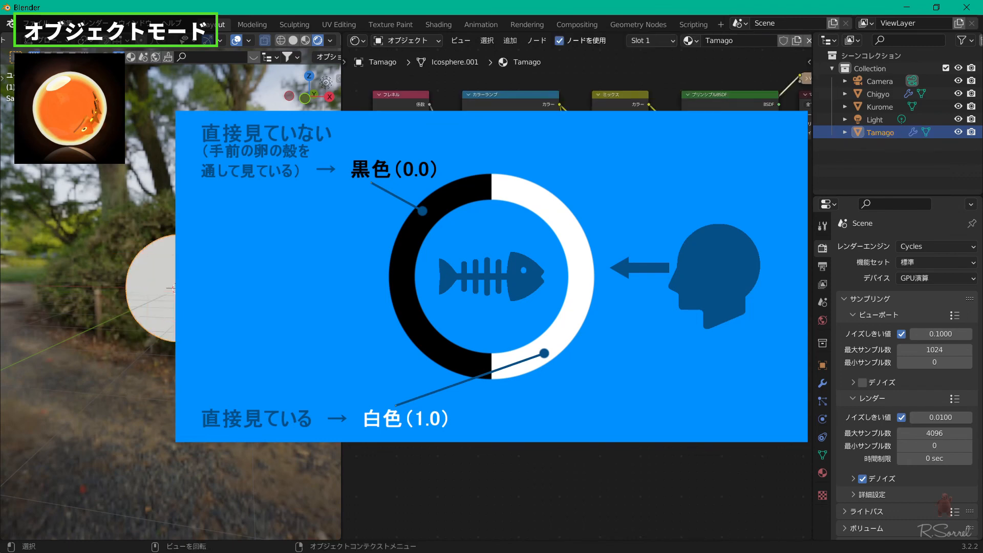
{"action": "left_click", "coordinate": [729, 101], "text": "ctrl+shift"}
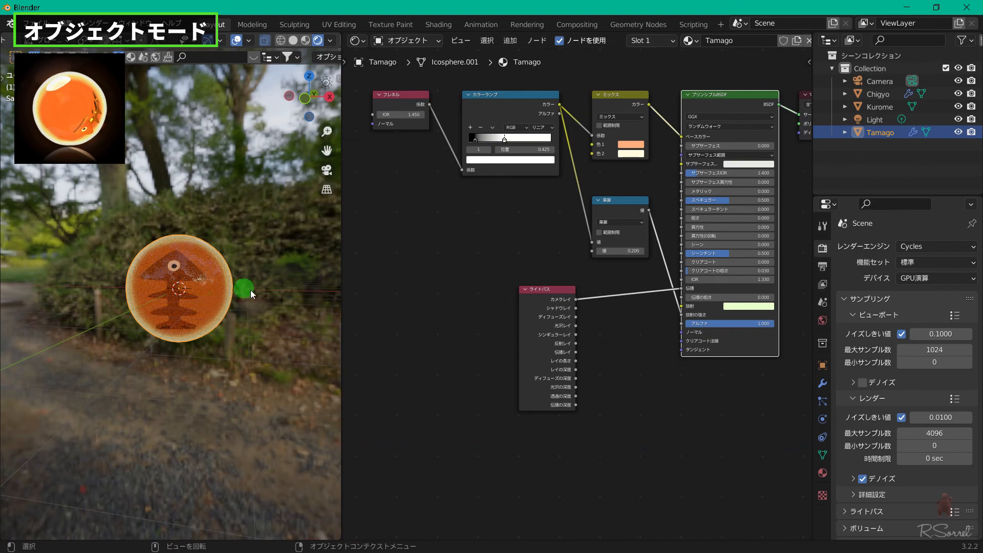
{"action": "middle_click_drag", "start_coordinate": [250, 290], "coordinate": [213, 287]}
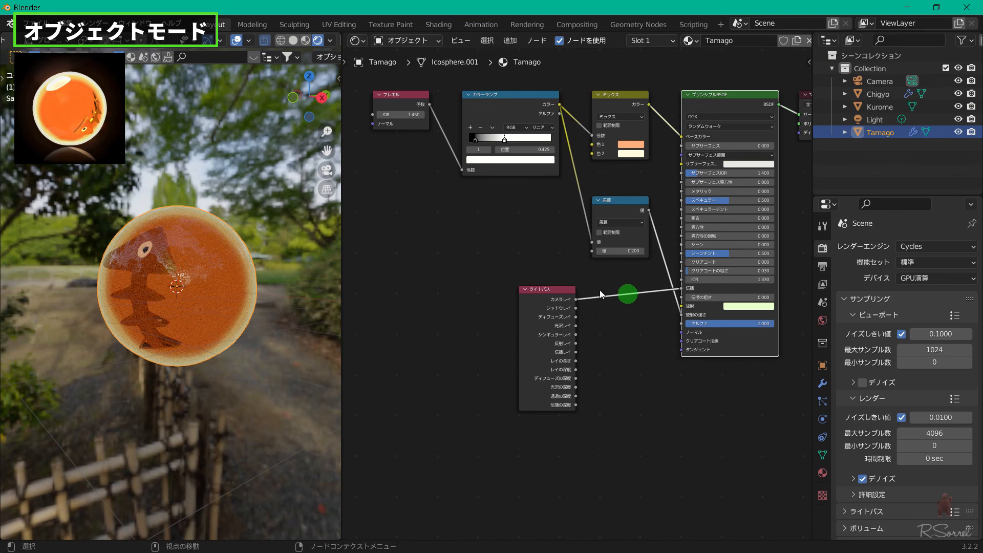
- Insert a Math node set to Add between the Light Path and Transmission, and set its lower value to 0.200
{"action": "key", "text": "shift+a"}
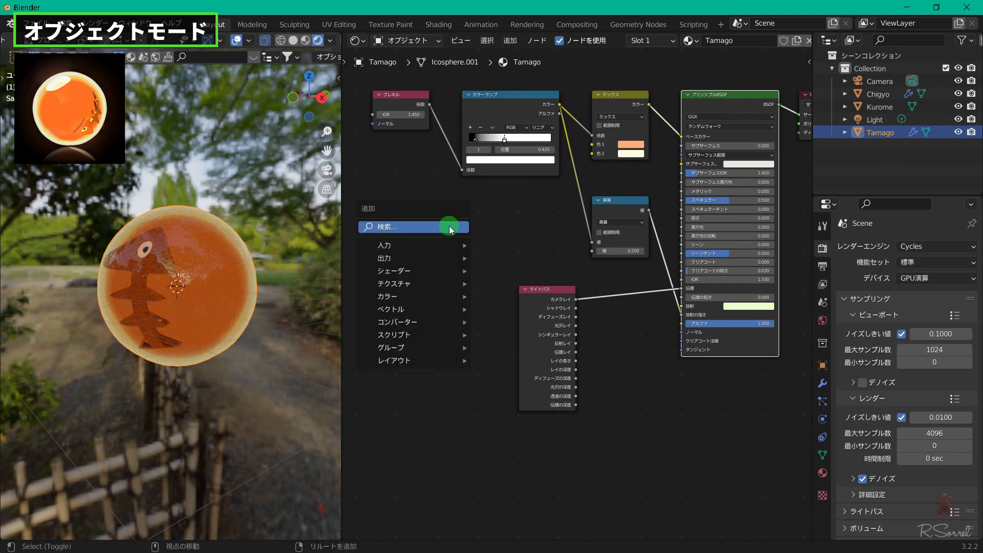
{"action": "mouse_move", "coordinate": [410, 322]}
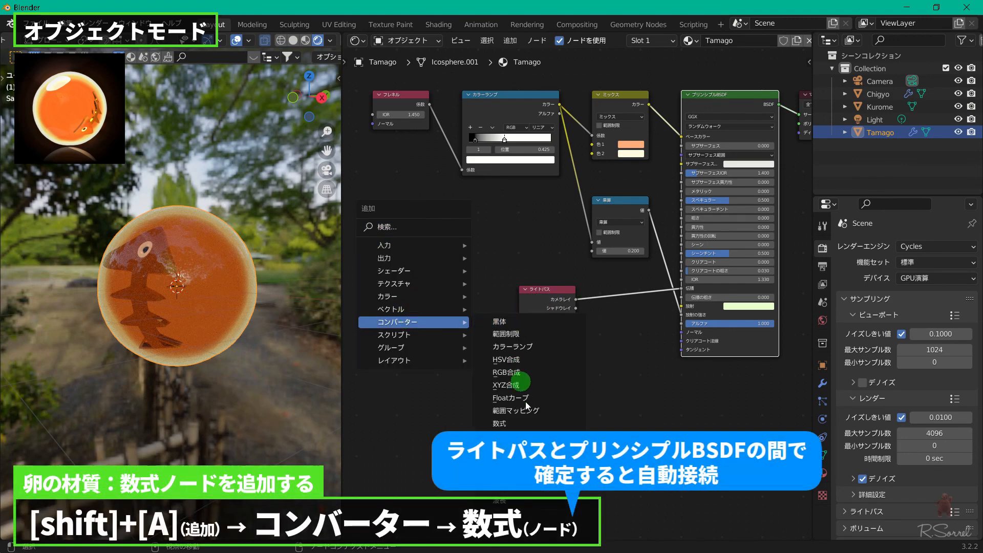
{"action": "left_click", "coordinate": [525, 426]}
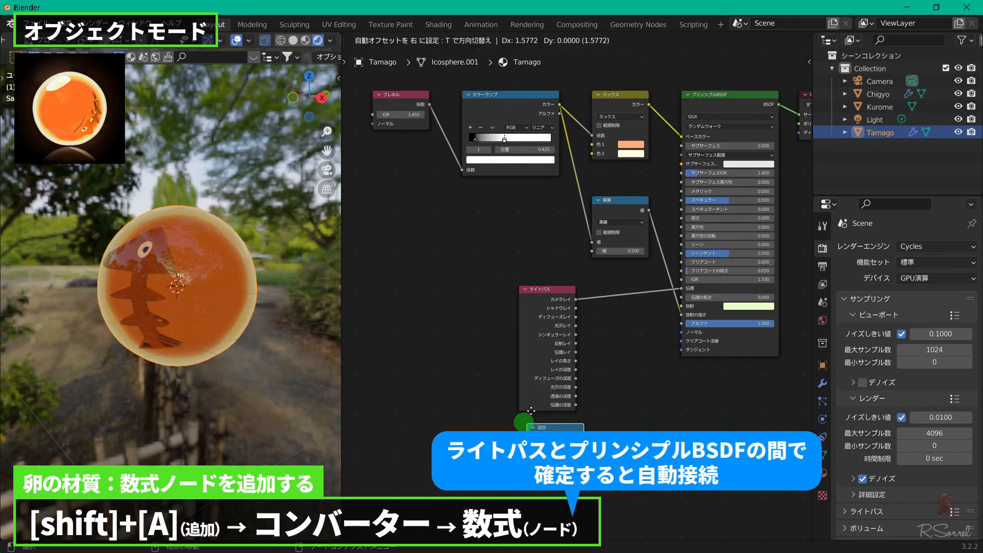
{"action": "left_click", "coordinate": [595, 292]}
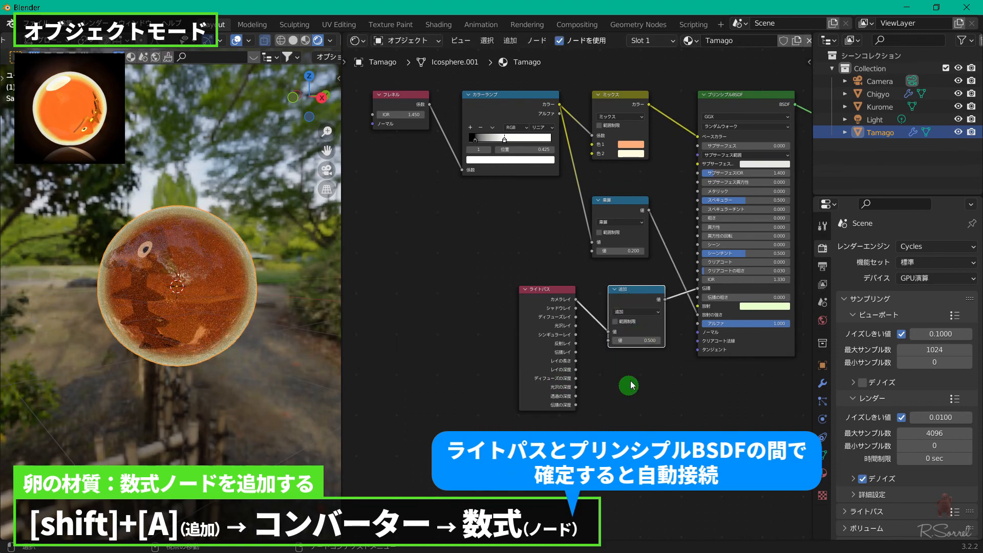
{"action": "left_click", "coordinate": [616, 341]}
{"action": "left_click", "coordinate": [616, 341]}
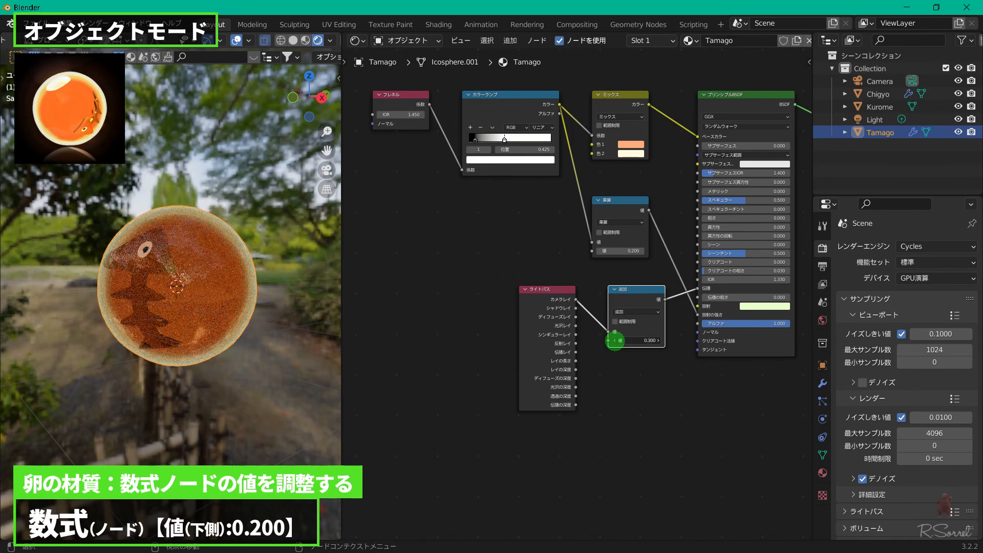
{"action": "left_click", "coordinate": [616, 341]}
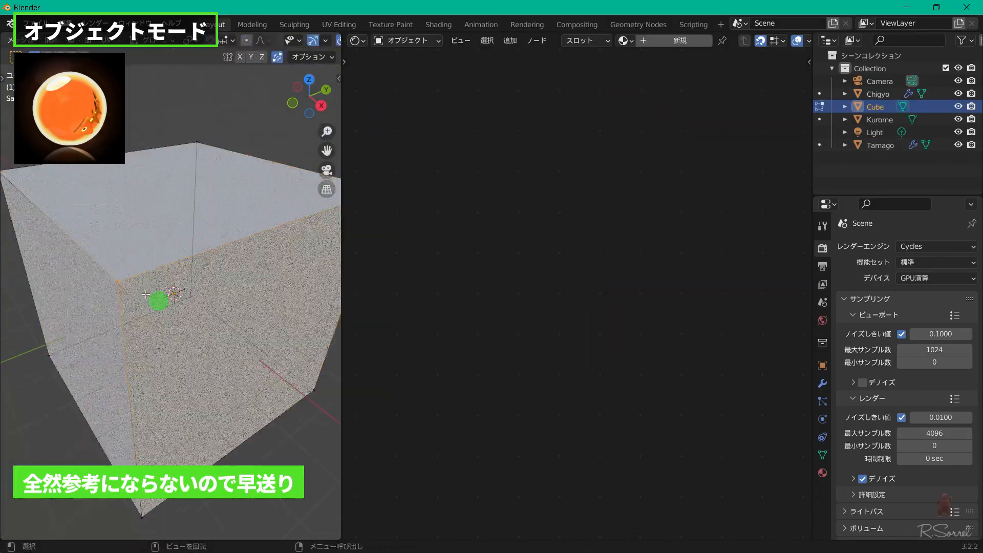
- Delete the selected part of the cube to open it up as a backdrop, leave mesh editing, and open the material properties
{"action": "key", "text": "x"}
{"action": "key", "text": "Tab"}
{"action": "left_click", "coordinate": [822, 472]}
- Select the egg and align the active camera to the selection
{"action": "left_click", "coordinate": [443, 287]}
{"action": "left_click", "coordinate": [117, 40]}
{"action": "mouse_move", "coordinate": [174, 211]}
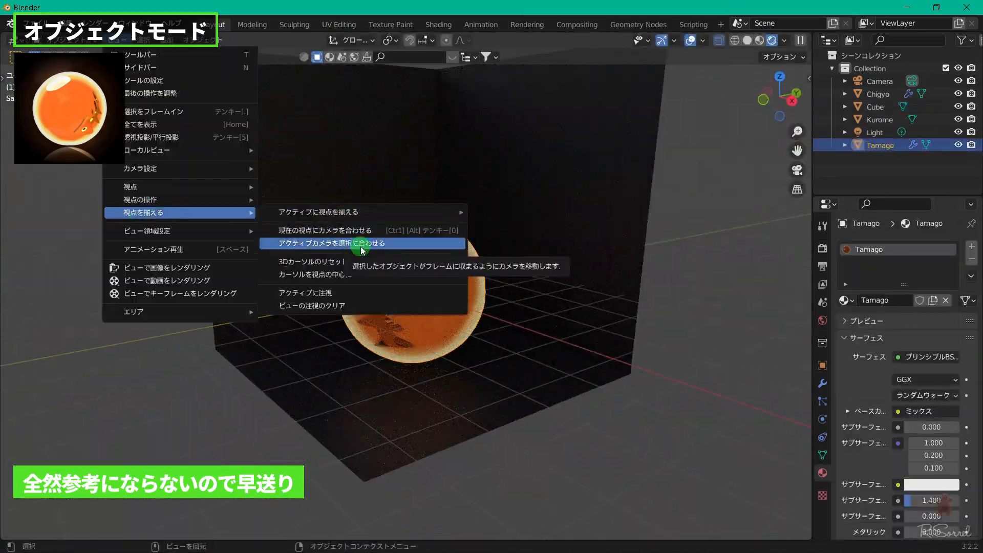
{"action": "left_click", "coordinate": [324, 274]}
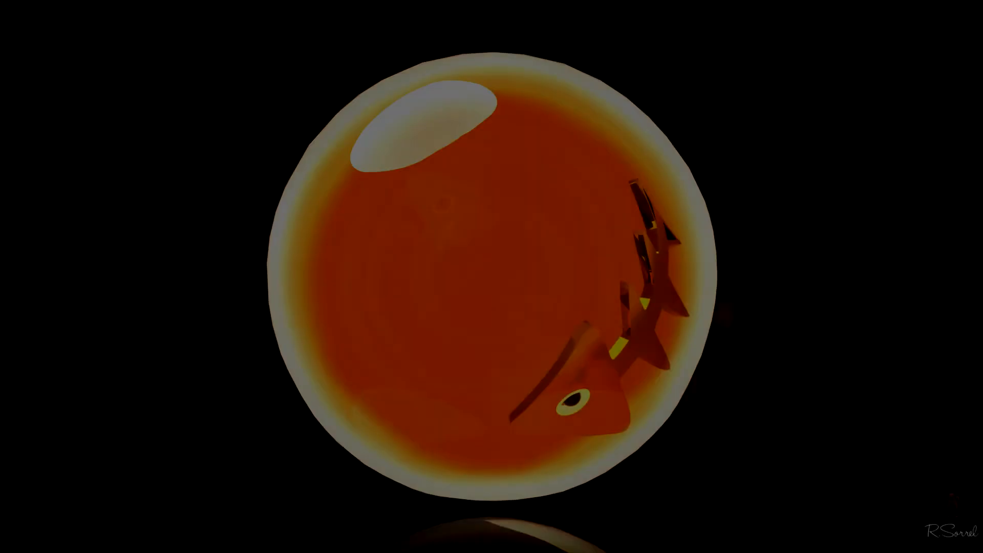